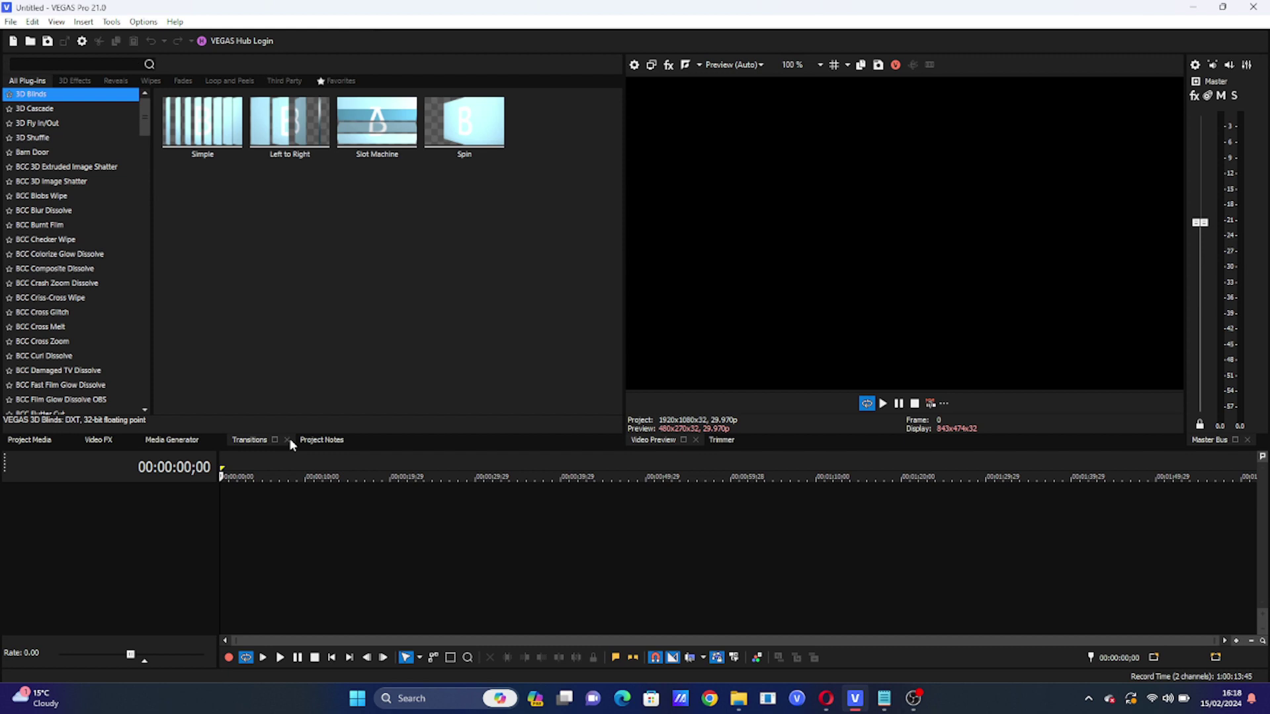
# Close the Transitions and Project Notes windows and bring Project Media into view
pyautogui.click(287, 438)
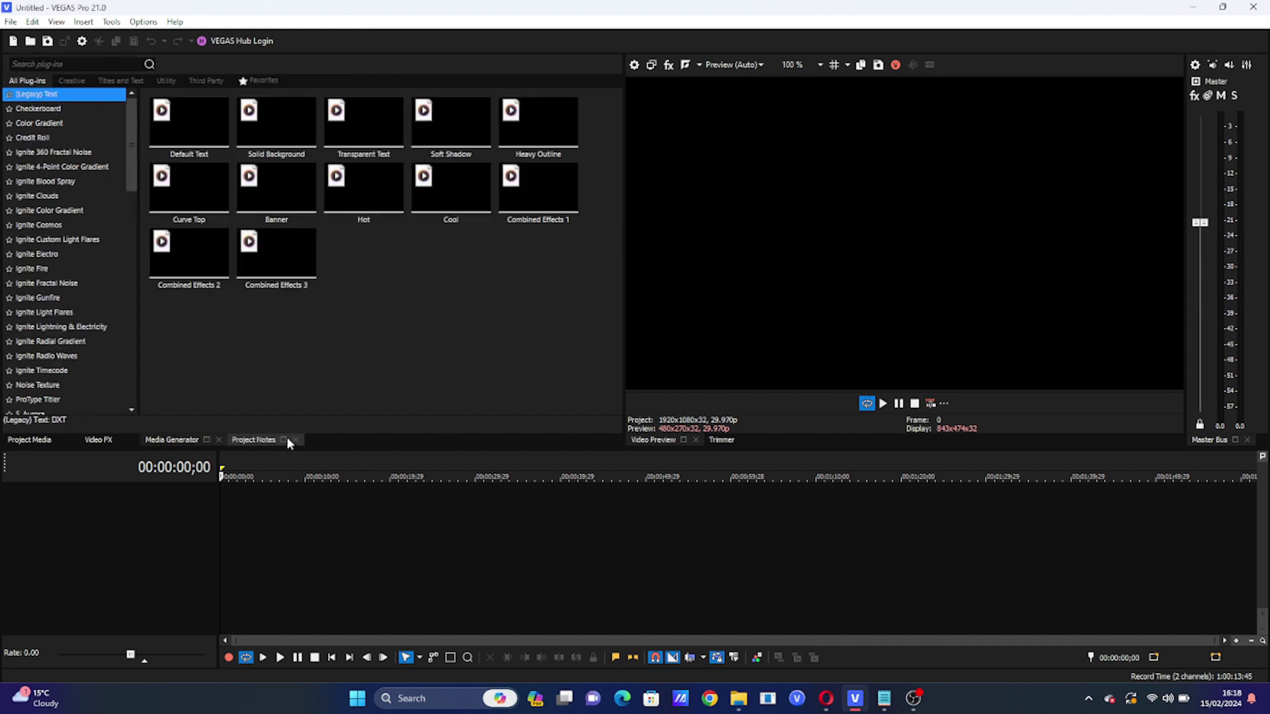
pyautogui.click(248, 440)
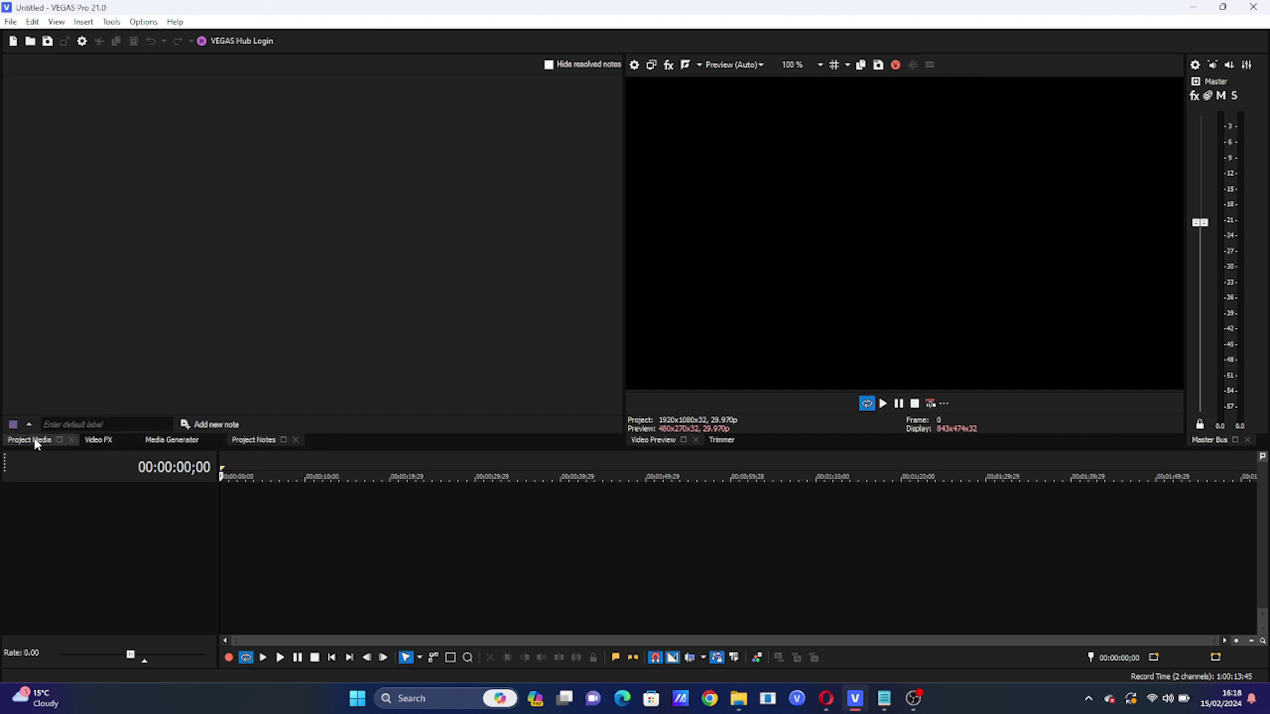
pyautogui.click(296, 441)
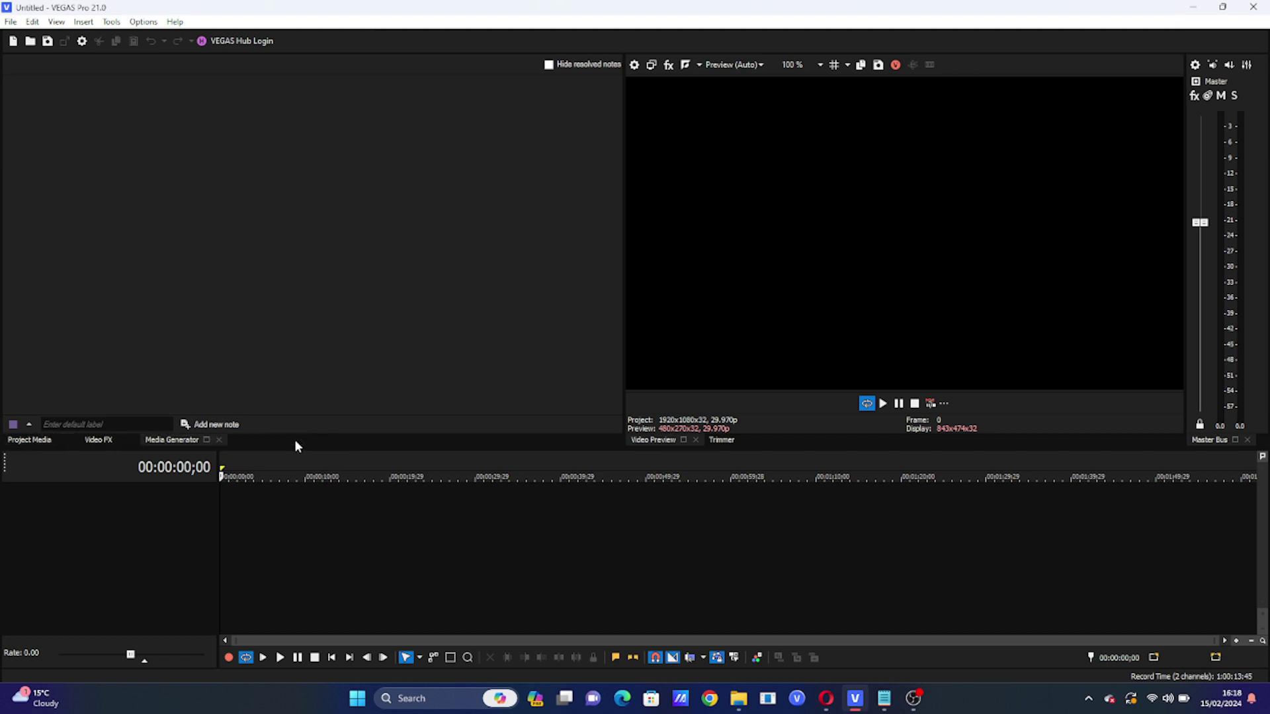
pyautogui.click(48, 436)
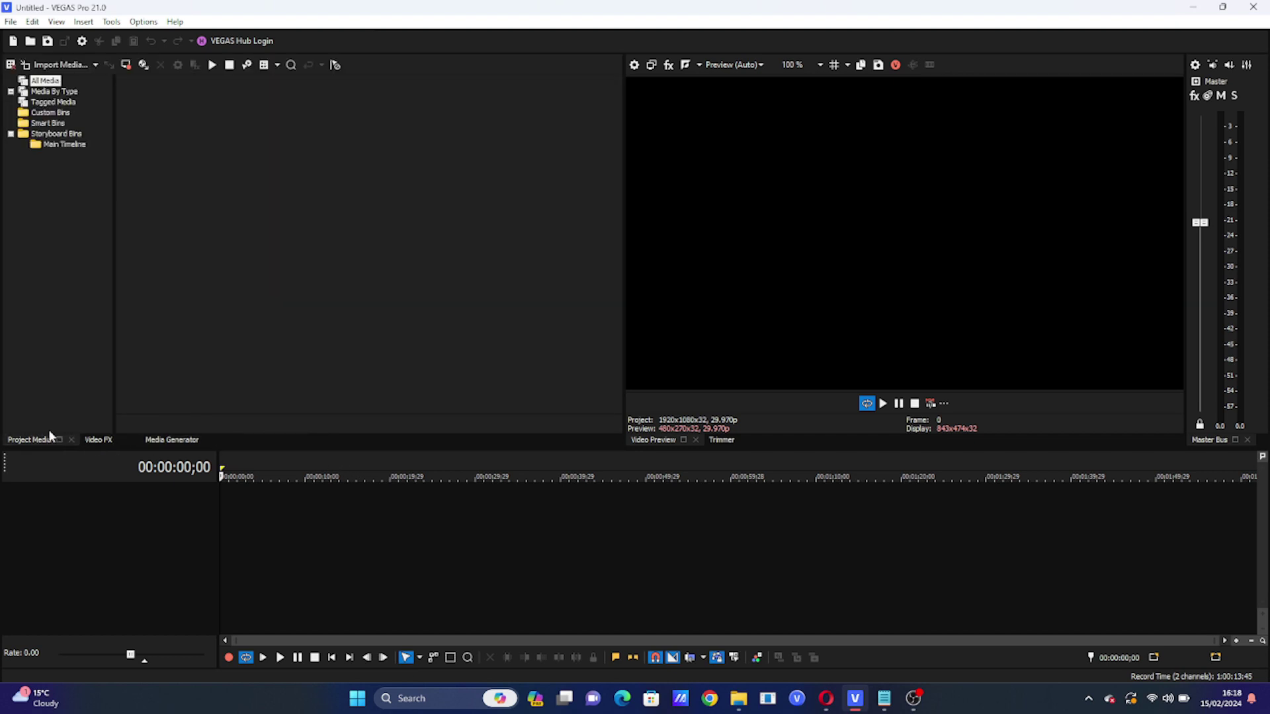
pyautogui.click(111, 23)
pyautogui.moveTo(205, 52)
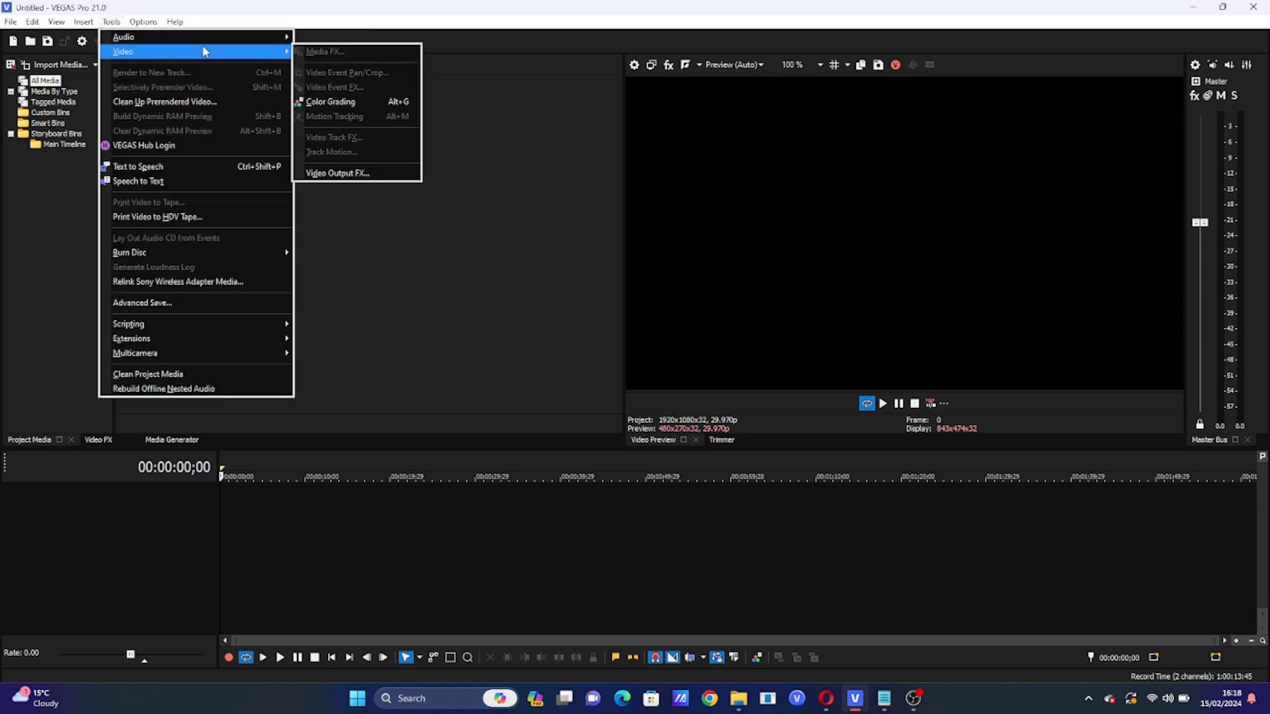
pyautogui.click(483, 380)
# Undock the Video FX window, widen the Master Bus area, and dock Video FX into it
pyautogui.moveTo(107, 448); pyautogui.dragTo(416, 168)
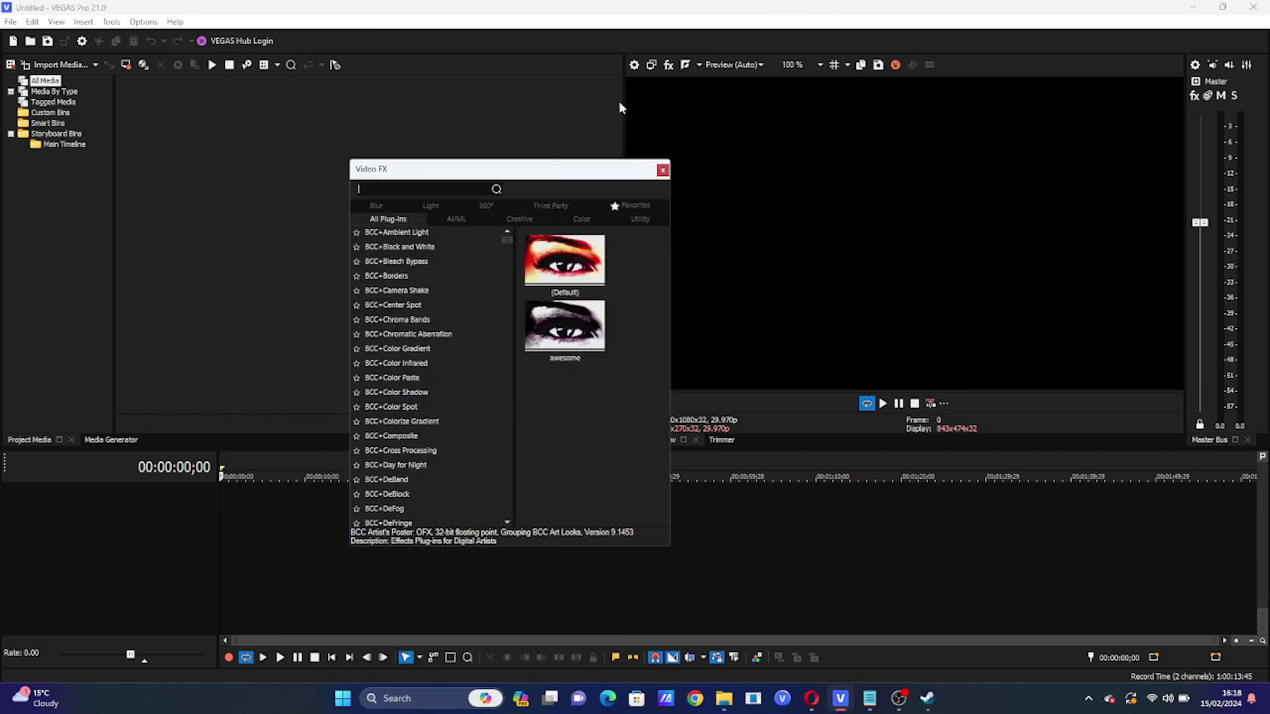
pyautogui.moveTo(623, 104); pyautogui.dragTo(487, 109)
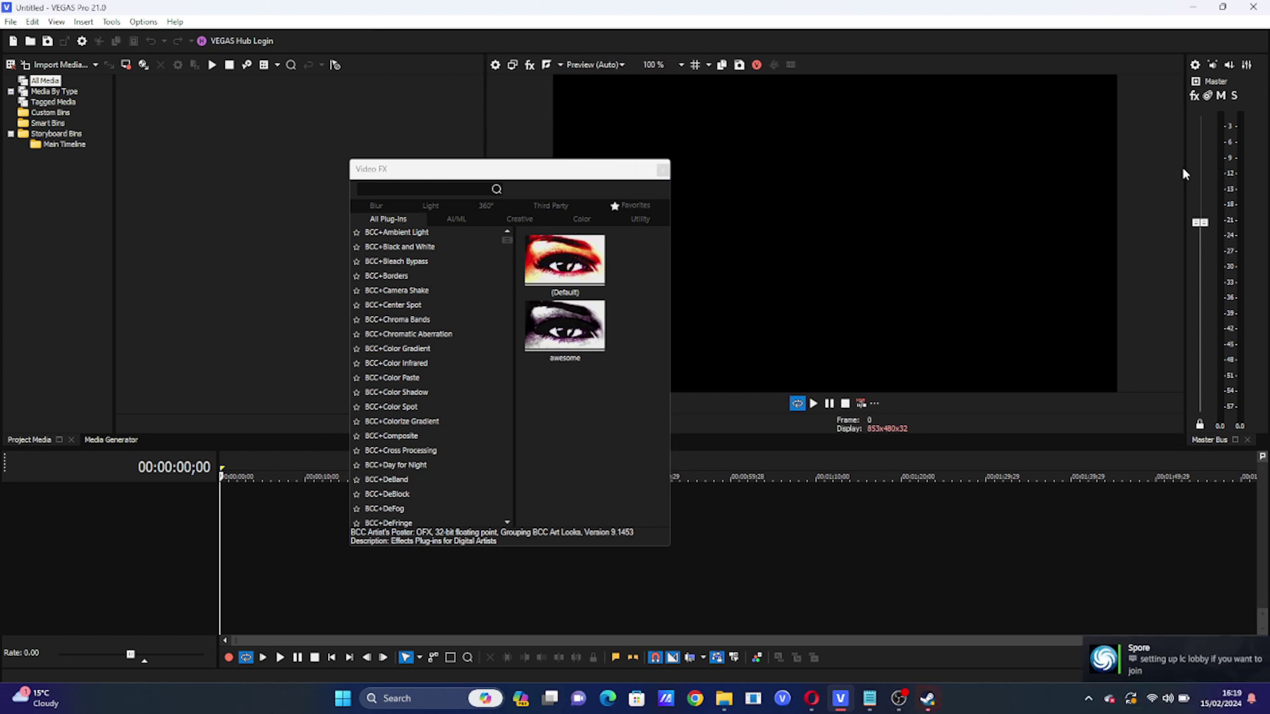
pyautogui.moveTo(1185, 168); pyautogui.dragTo(946, 182)
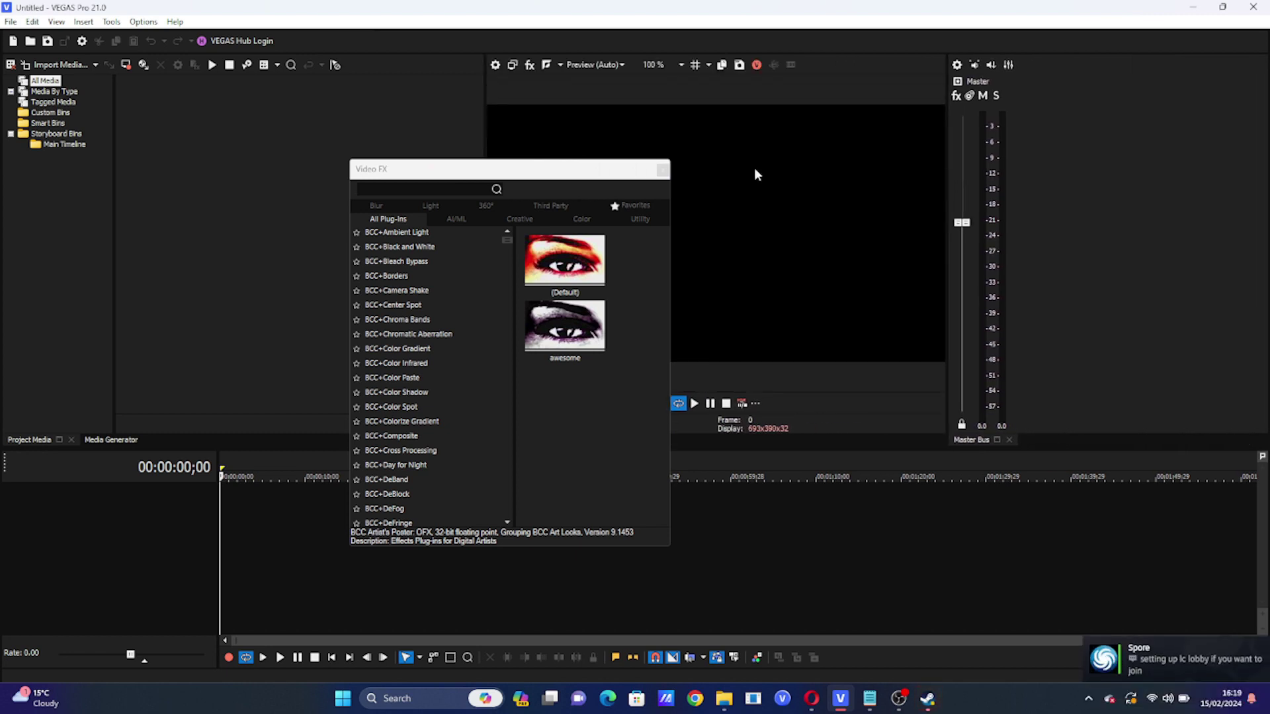
pyautogui.moveTo(497, 170); pyautogui.dragTo(1077, 173)
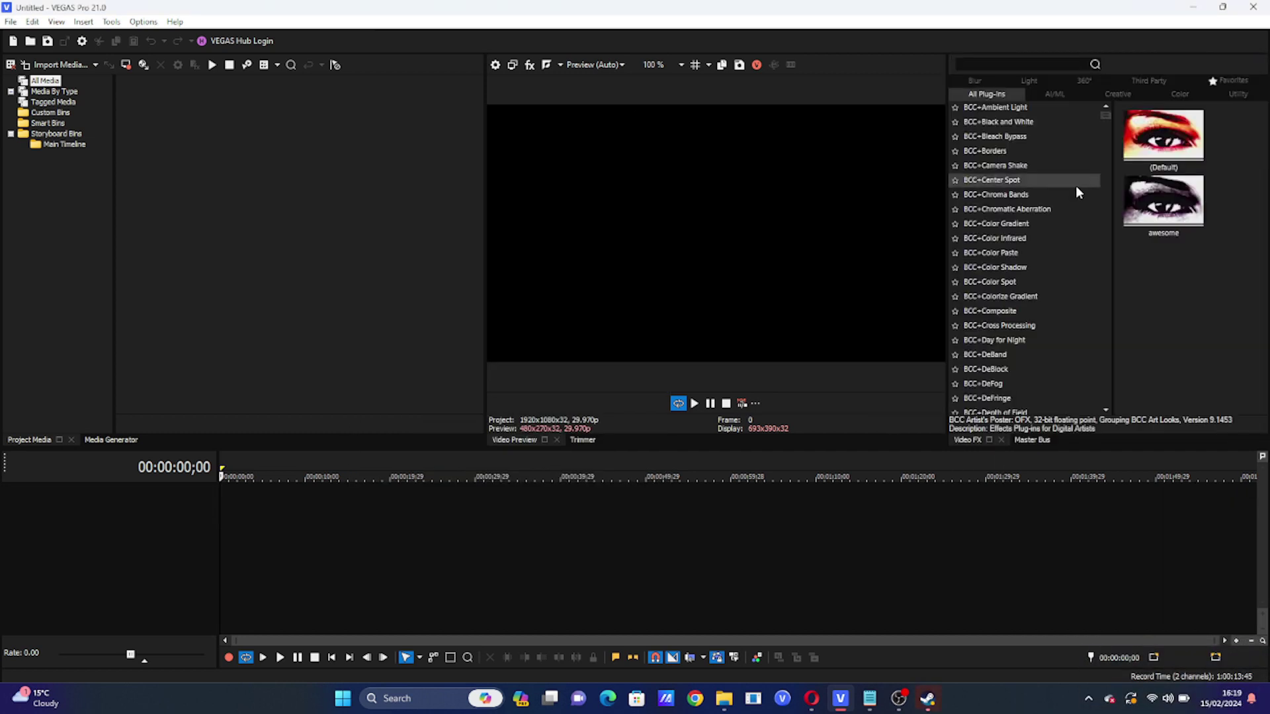
# Close the Master Bus and Trimmer windows and enlarge the video preview and timeline areas
pyautogui.click(1030, 441)
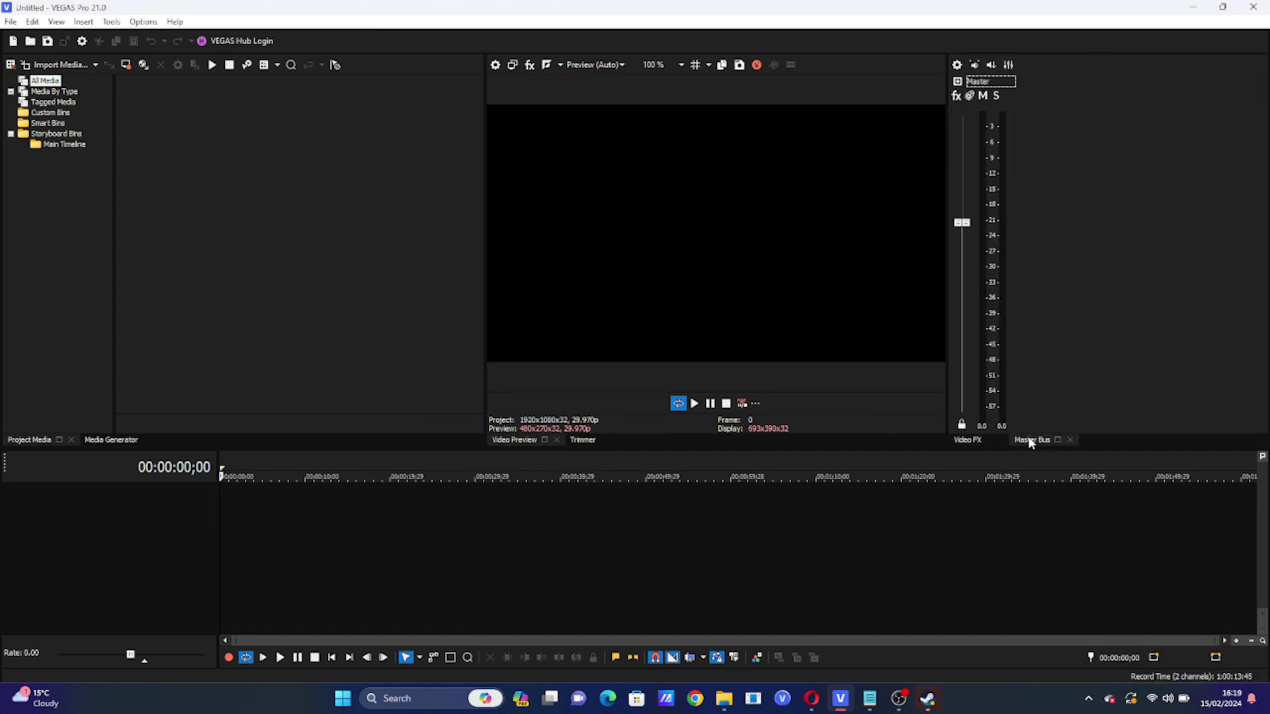
pyautogui.click(1071, 440)
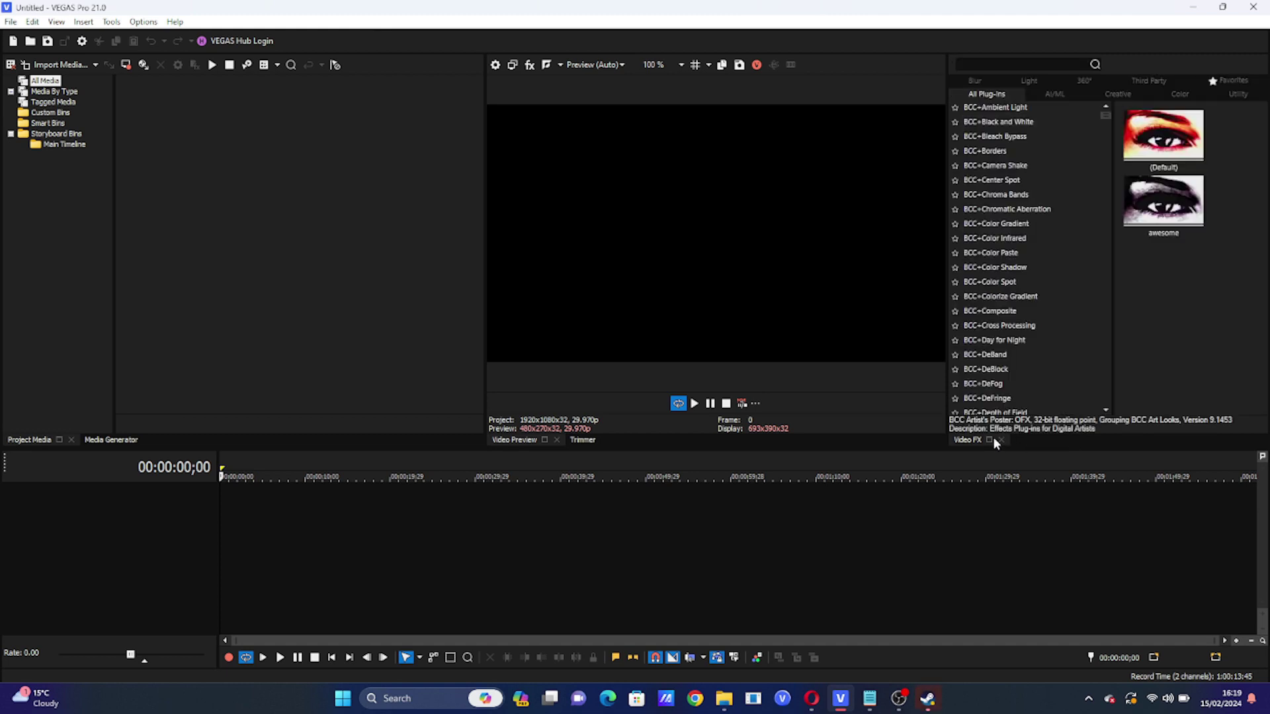
pyautogui.moveTo(946, 309)
pyautogui.mouseDown()
pyautogui.moveTo(988, 313)
pyautogui.moveTo(948, 314)
pyautogui.mouseUp()
pyautogui.moveTo(484, 292); pyautogui.dragTo(458, 288)
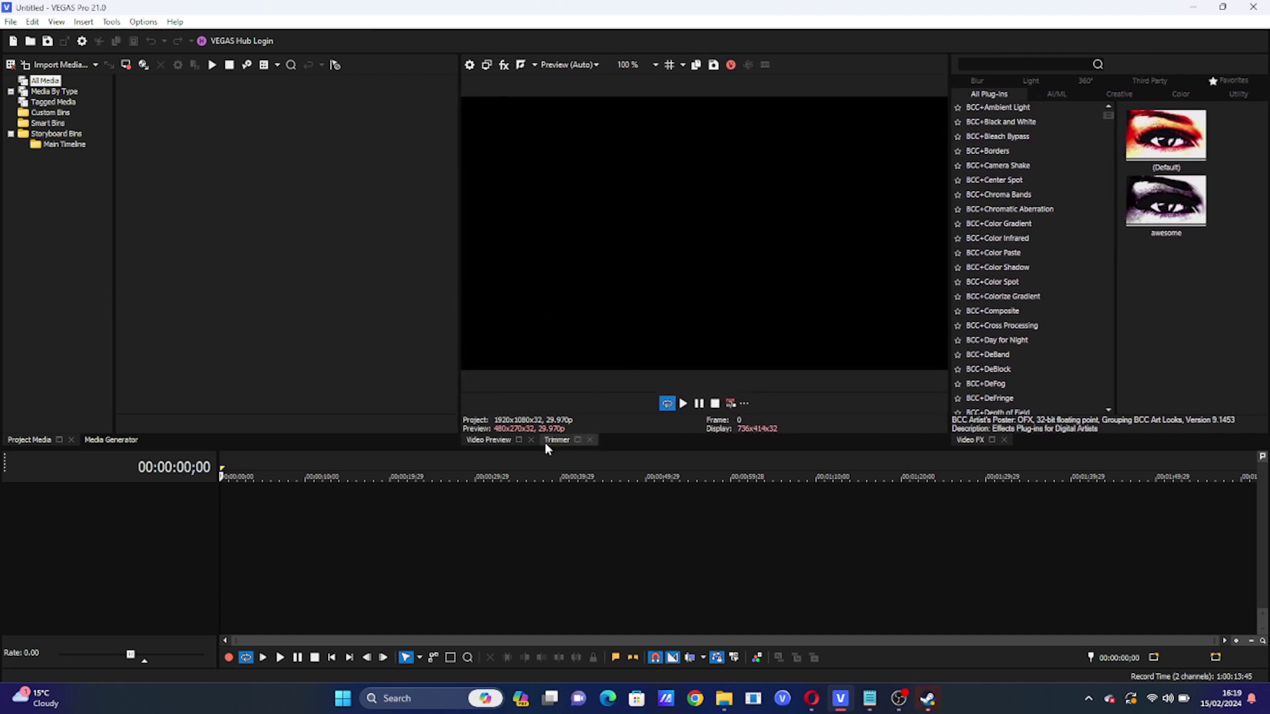
pyautogui.moveTo(540, 447); pyautogui.dragTo(570, 428)
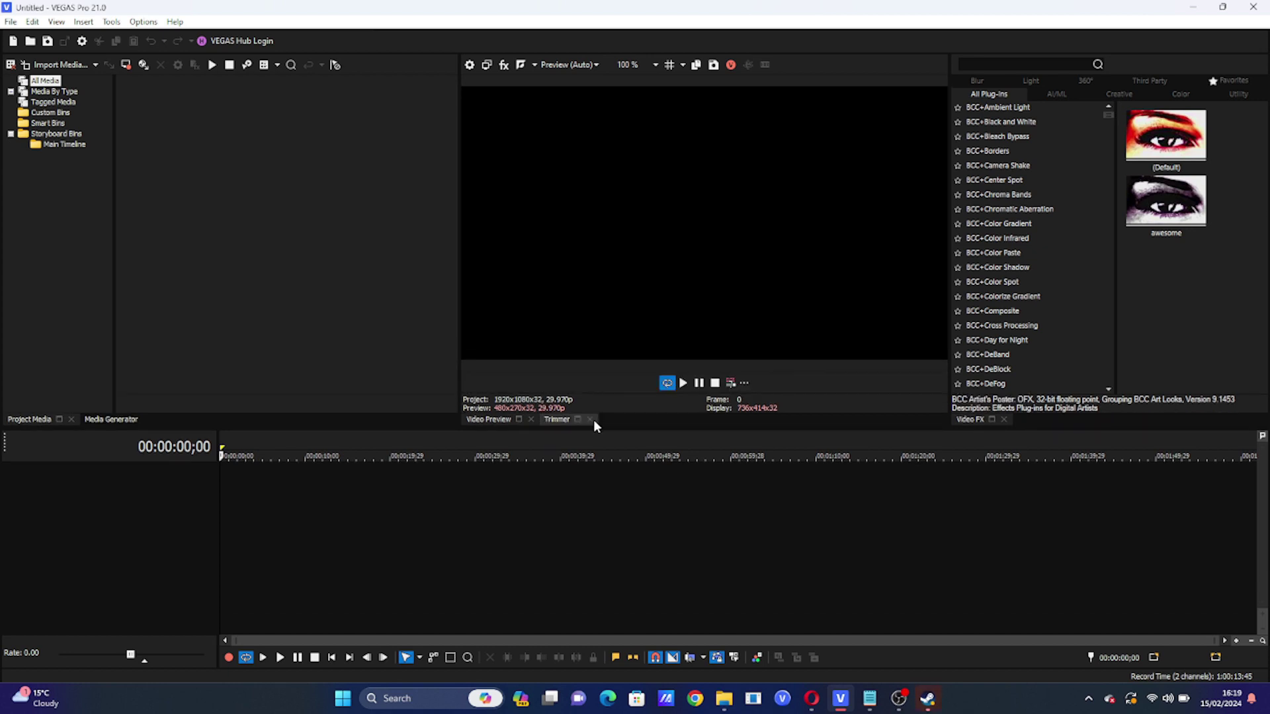
pyautogui.click(591, 419)
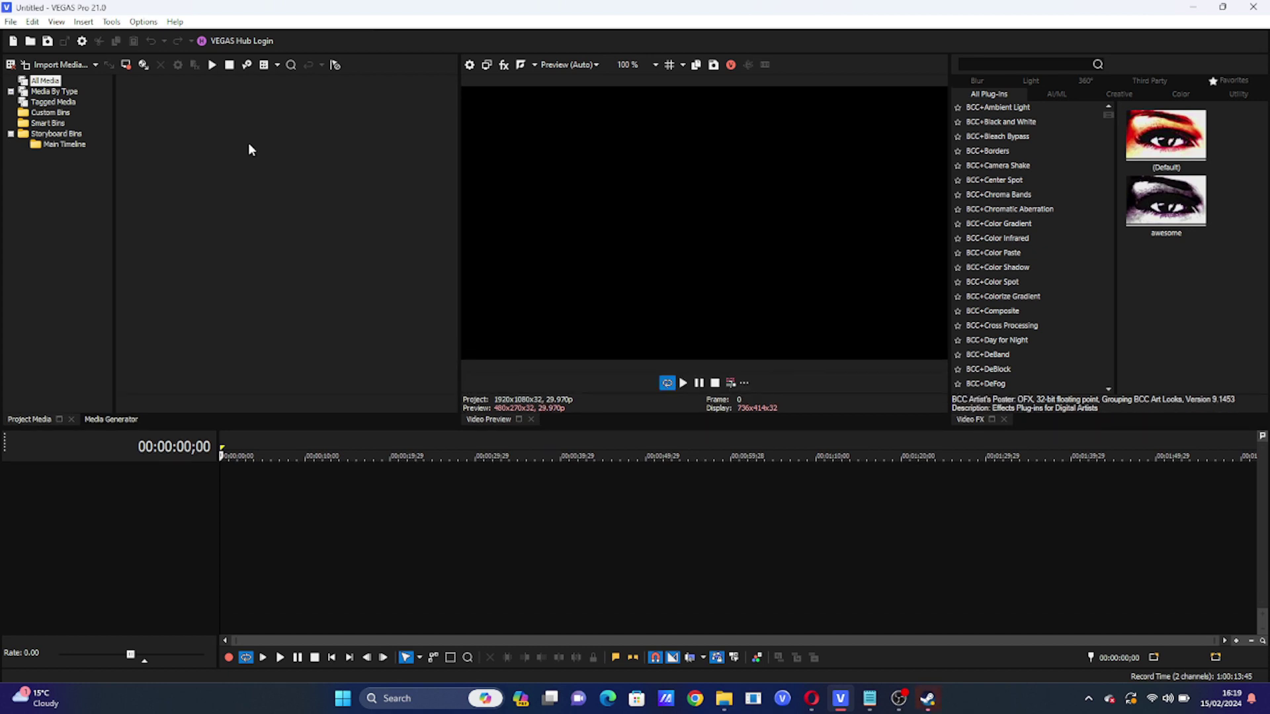
# Open the Vegas Pro Flow extension in the workspace
pyautogui.click(109, 21)
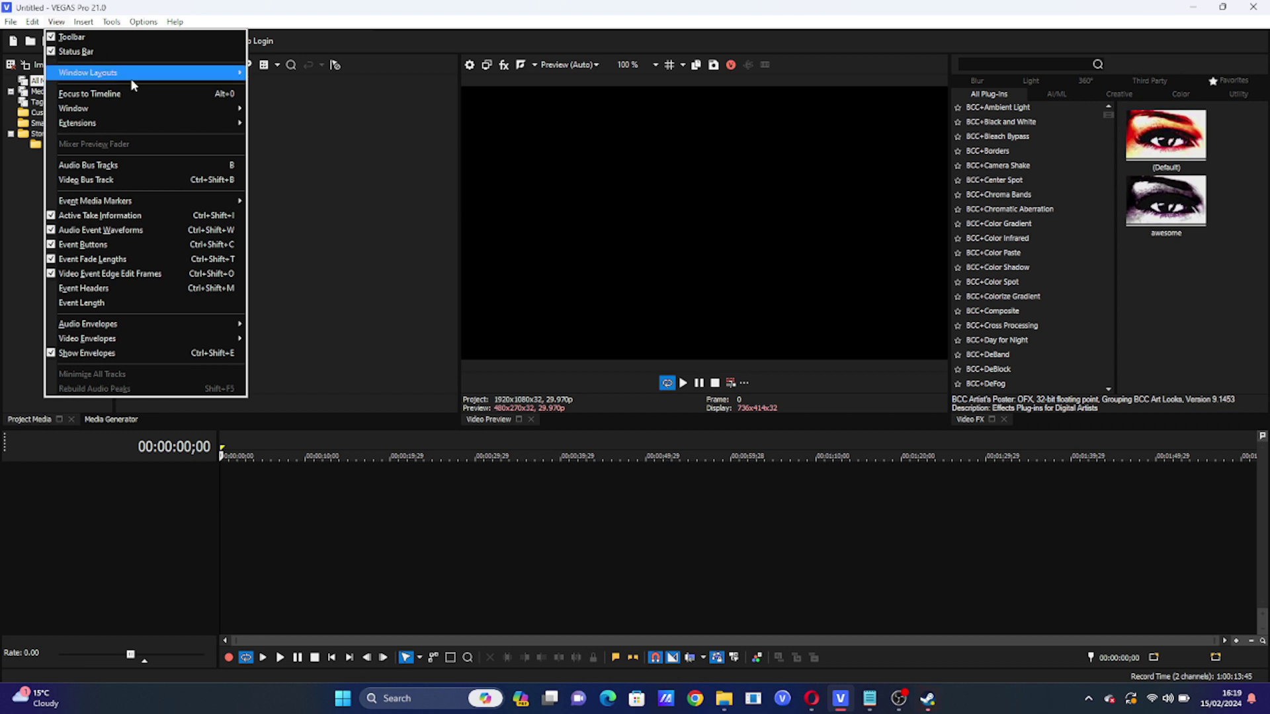
pyautogui.moveTo(160, 77)
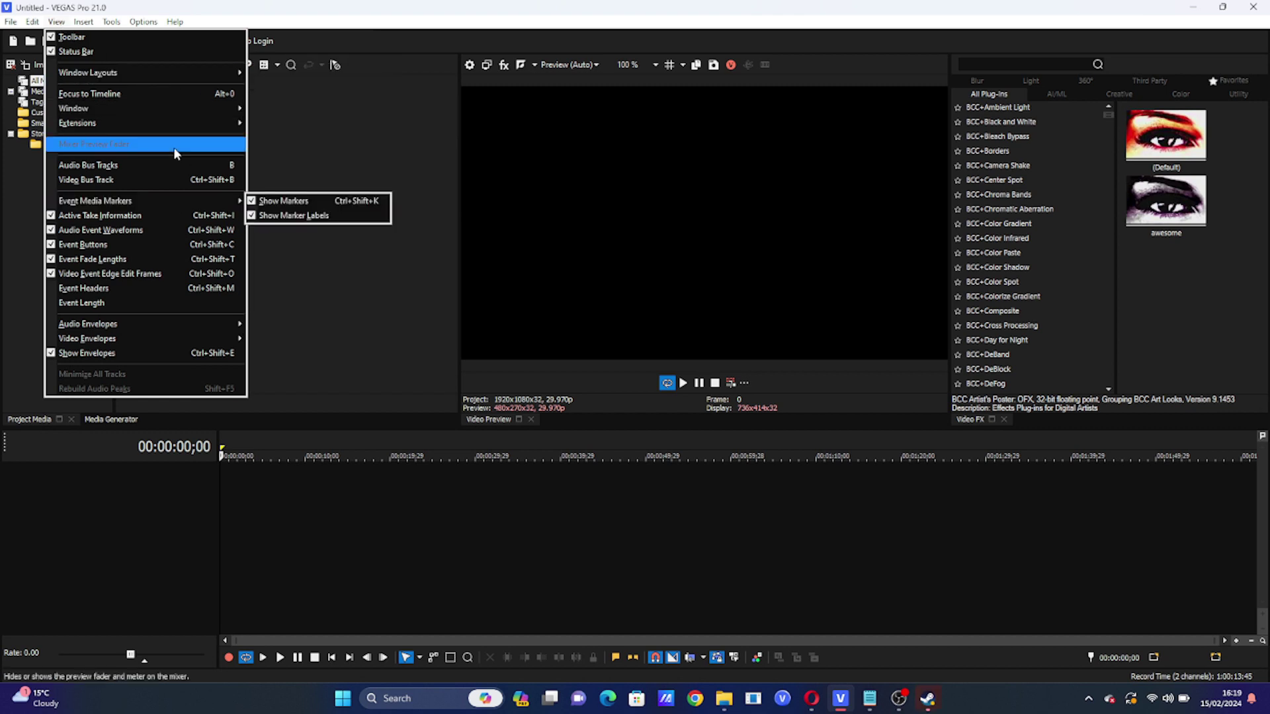
pyautogui.moveTo(111, 22)
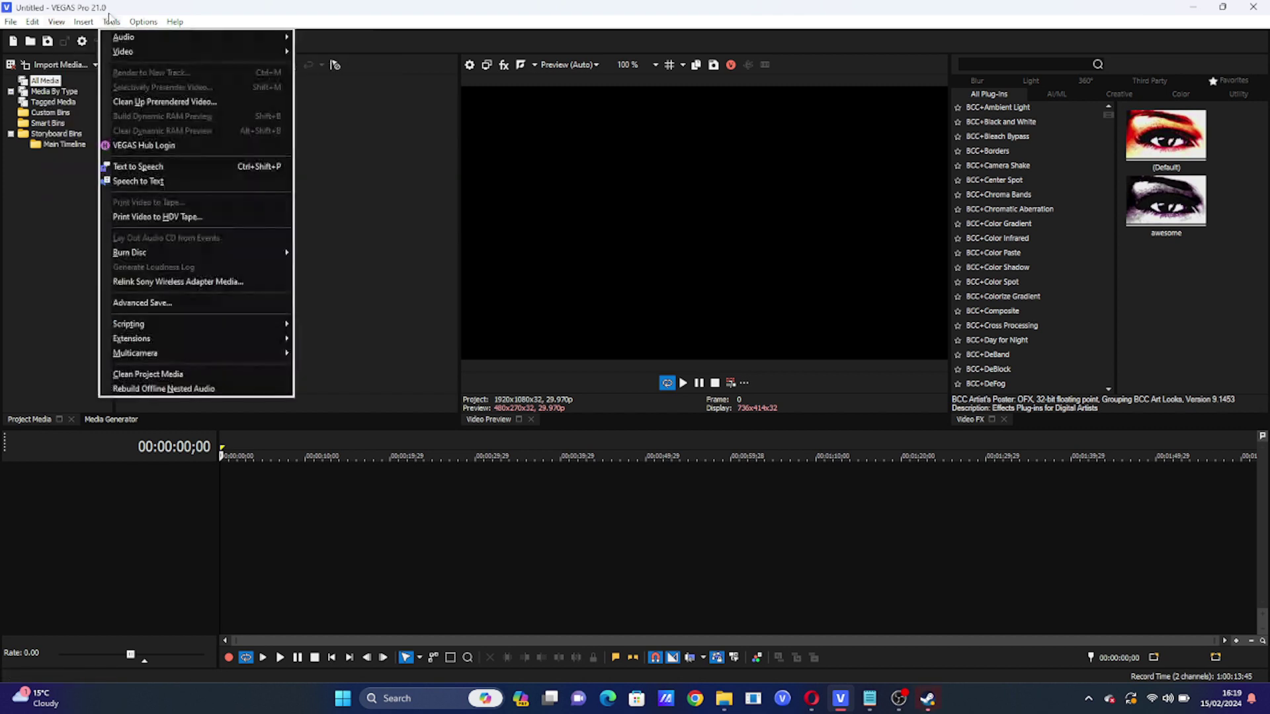
pyautogui.moveTo(253, 342)
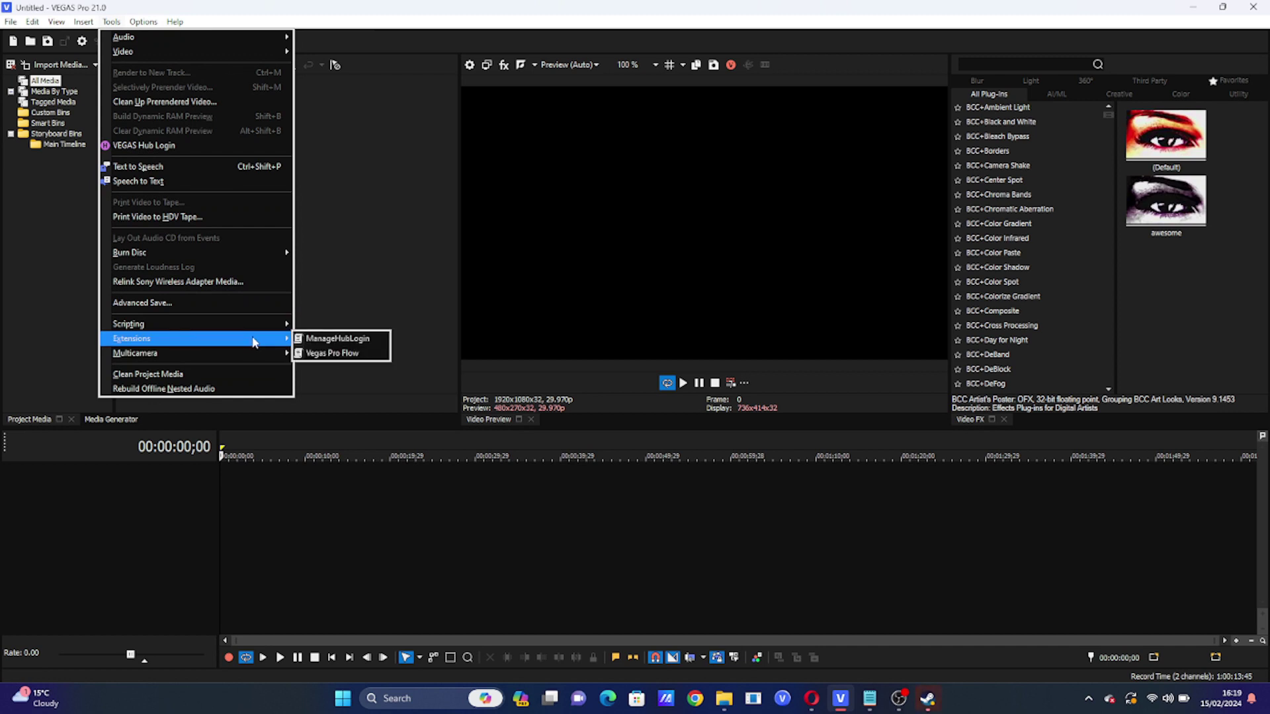
pyautogui.click(317, 356)
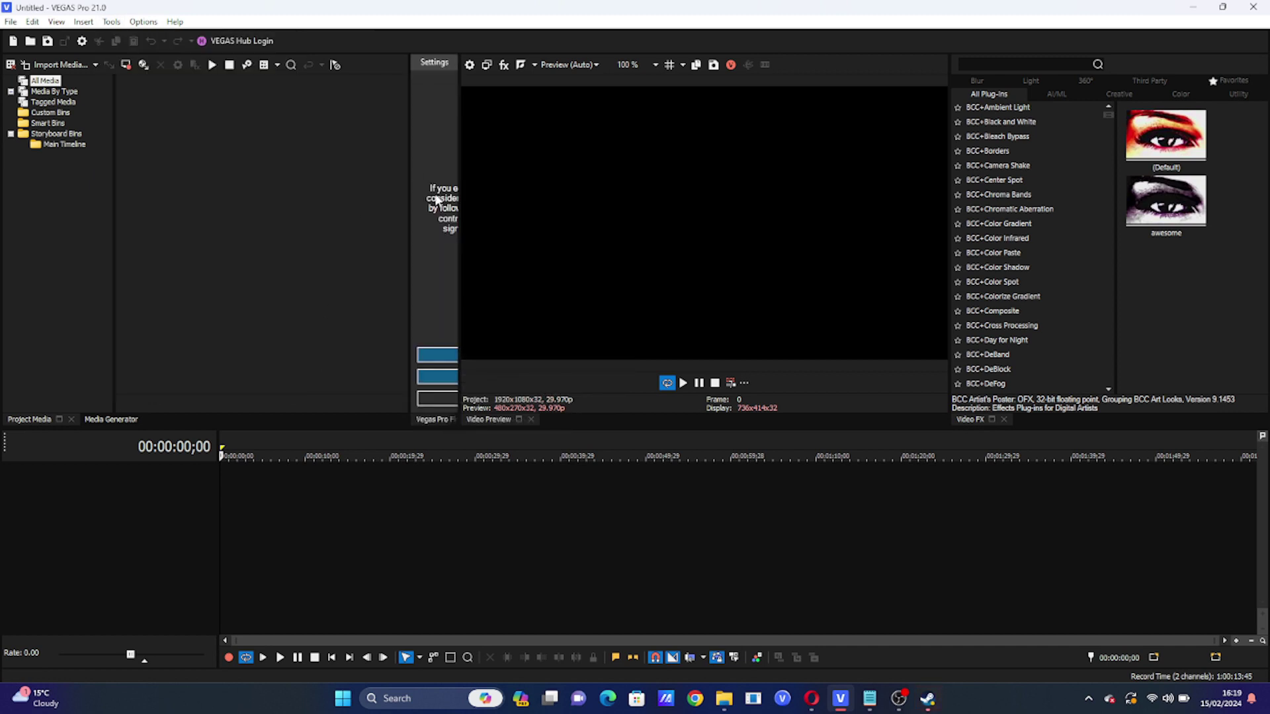
# Resize the panes so Vegas Pro Flow fits fully above a taller timeline, and dismiss its donation message
pyautogui.moveTo(460, 192); pyautogui.dragTo(533, 191)
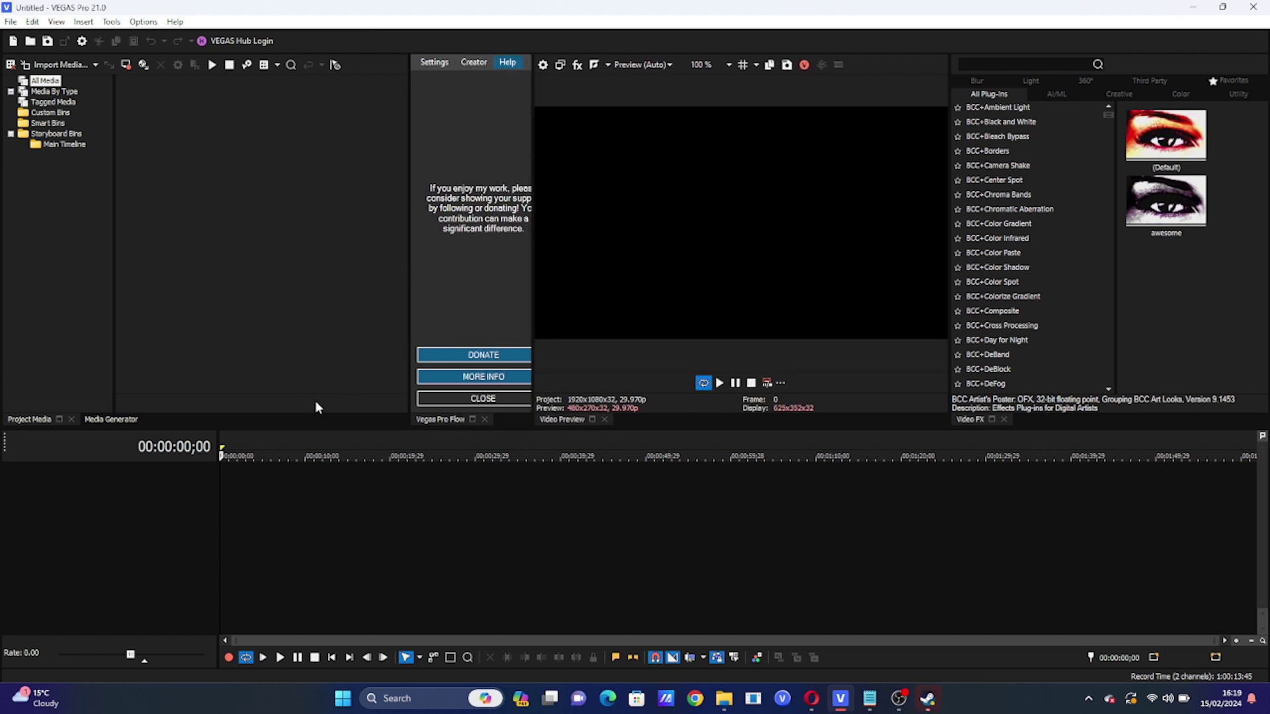
pyautogui.moveTo(310, 427); pyautogui.dragTo(317, 381)
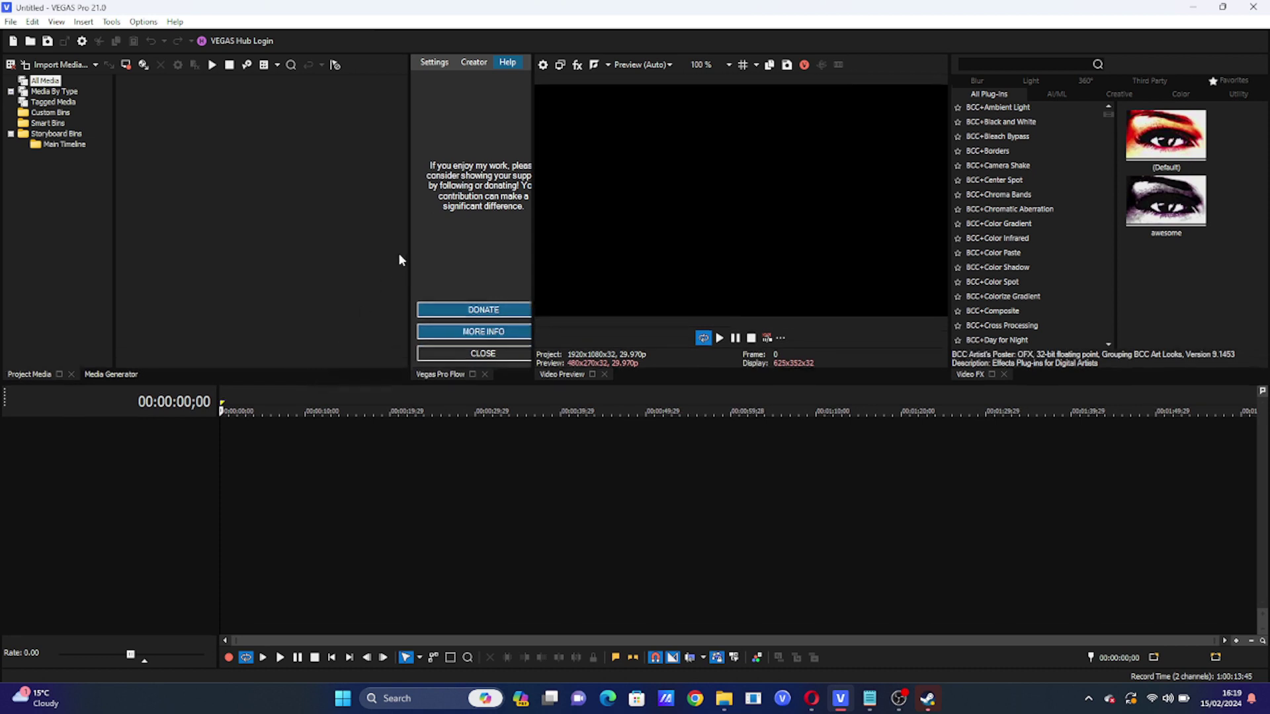
pyautogui.moveTo(410, 251); pyautogui.dragTo(381, 250)
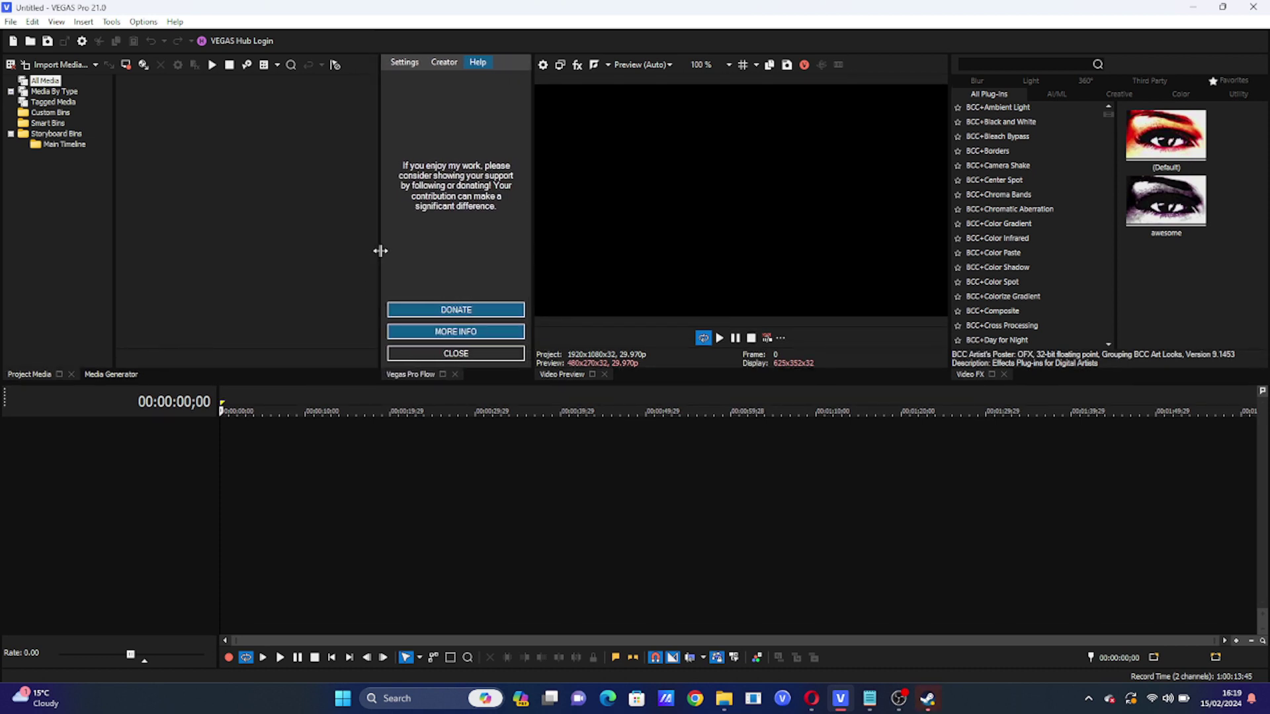
pyautogui.click(471, 355)
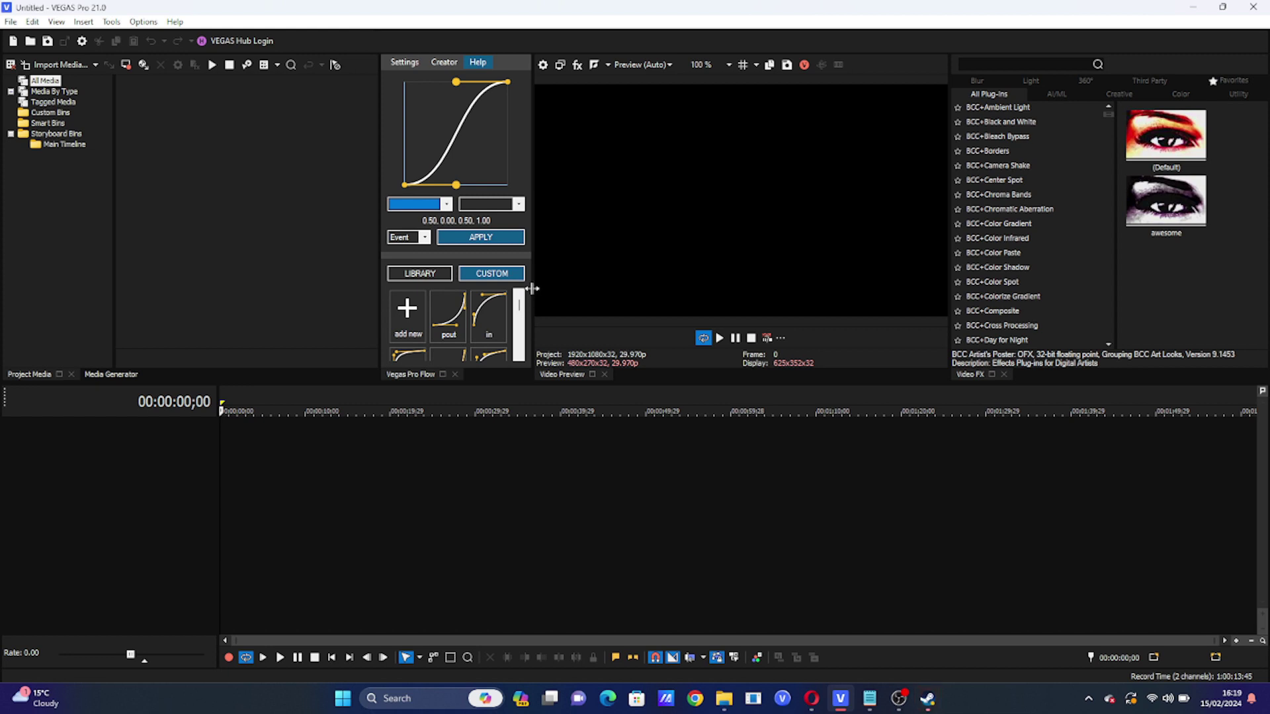
# Enlarge the video preview by shifting the Vegas Pro Flow pane, and shrink Project Media with its bin tree collapsed
pyautogui.moveTo(532, 289); pyautogui.dragTo(489, 289)
pyautogui.moveTo(106, 255); pyautogui.dragTo(4, 256)
pyautogui.moveTo(379, 244); pyautogui.dragTo(312, 240)
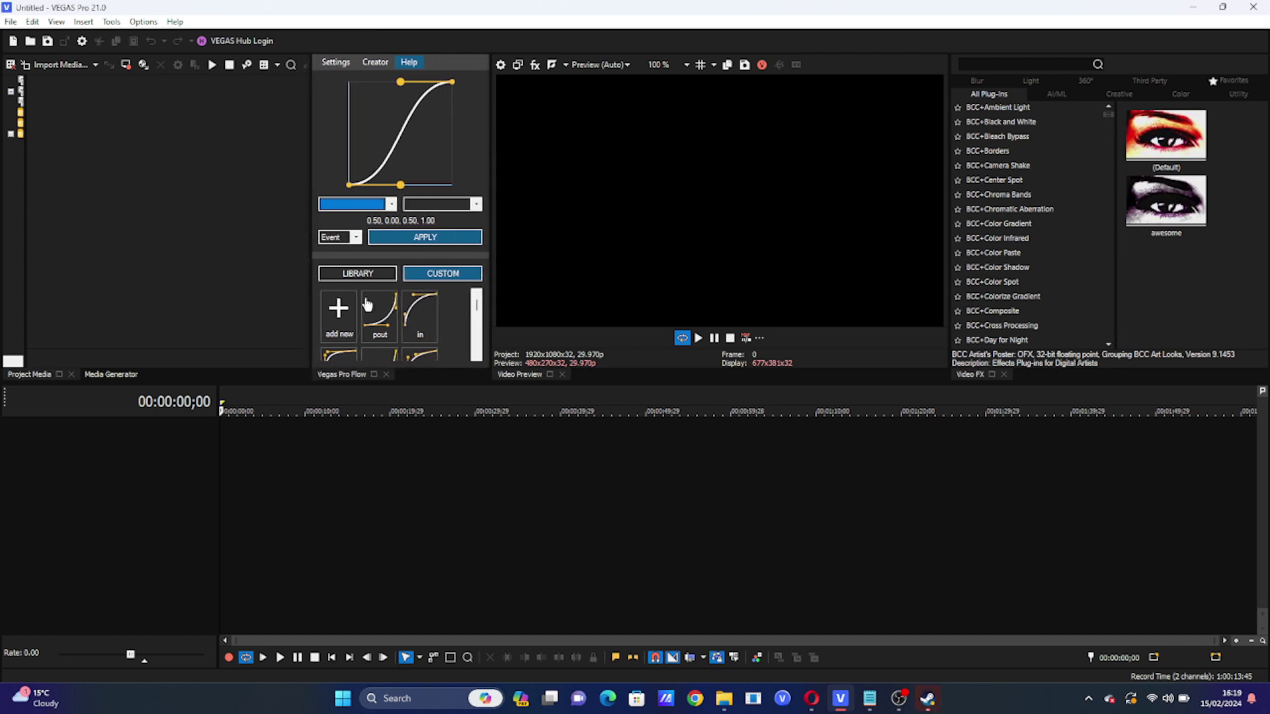
# Add two empty video tracks to the timeline
pyautogui.click(271, 440)
pyautogui.hotkey('ctrl', 'shift', 'q')
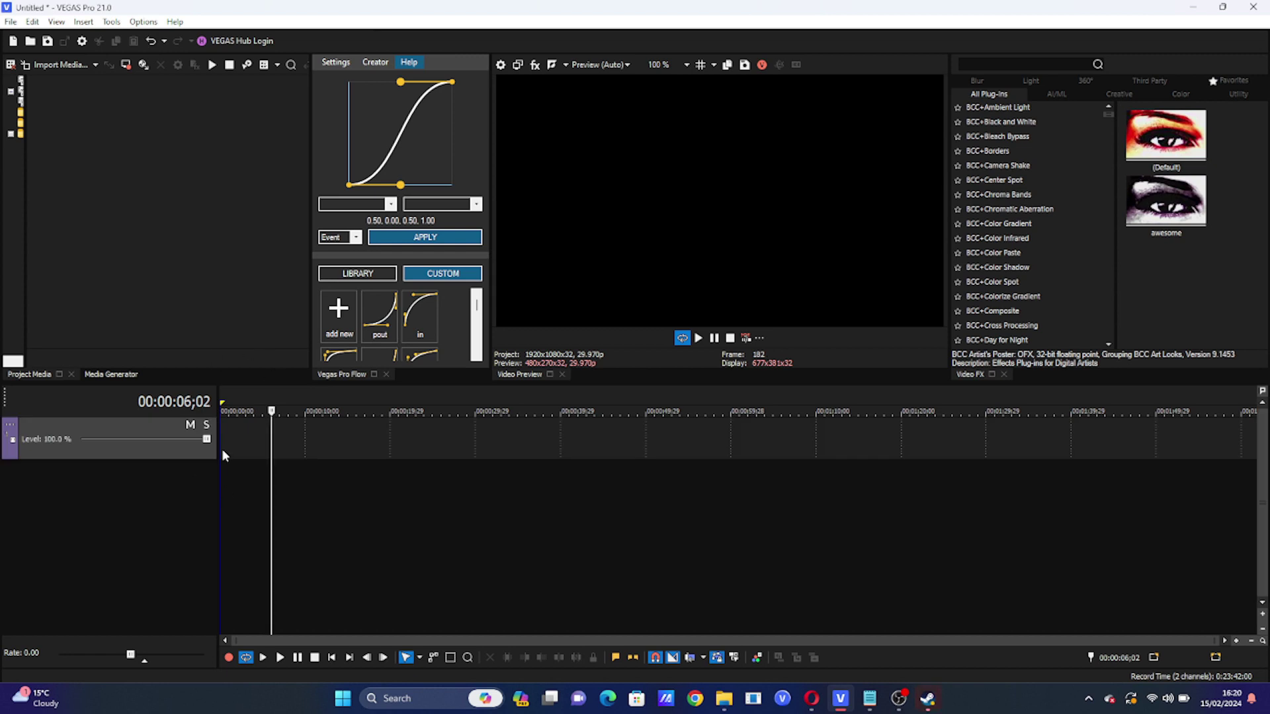
pyautogui.hotkey('ctrl', 'shift', 'q')
# Widen the track headers, show all available buttons on the video track headers, and make the timeline area slightly shorter
pyautogui.moveTo(219, 449); pyautogui.dragTo(494, 446)
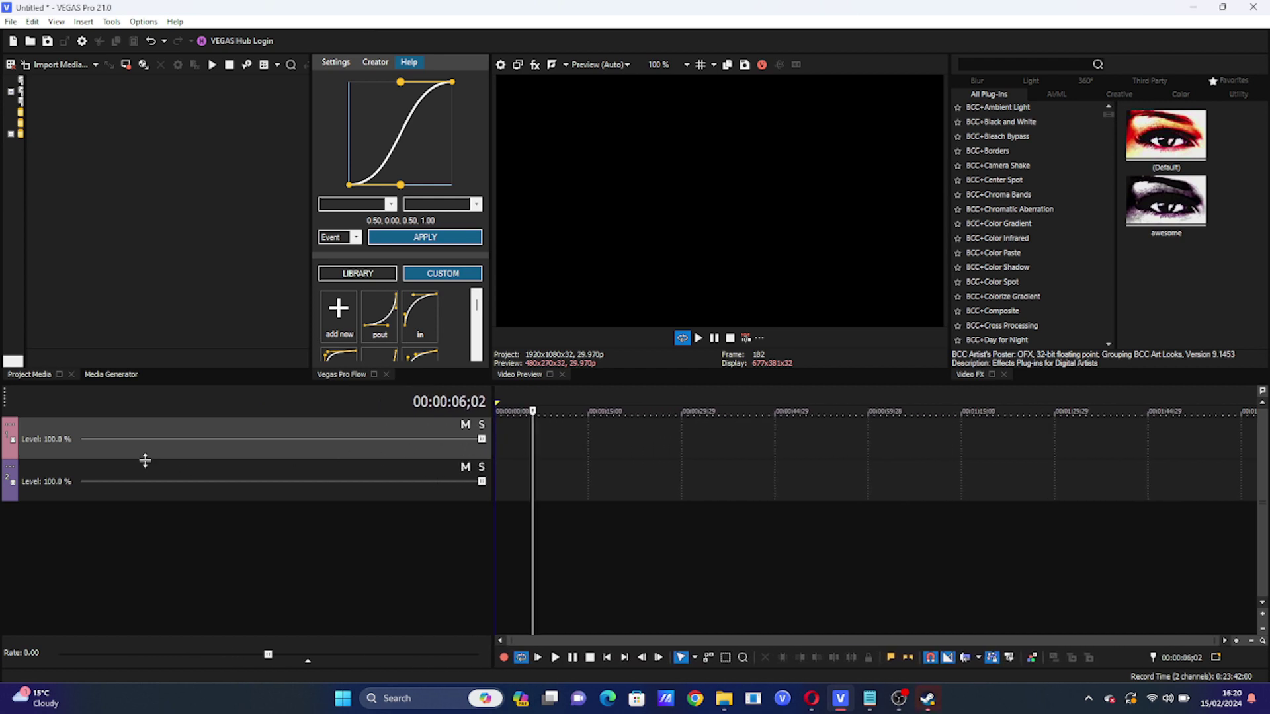
pyautogui.click(10, 424)
pyautogui.click(82, 613)
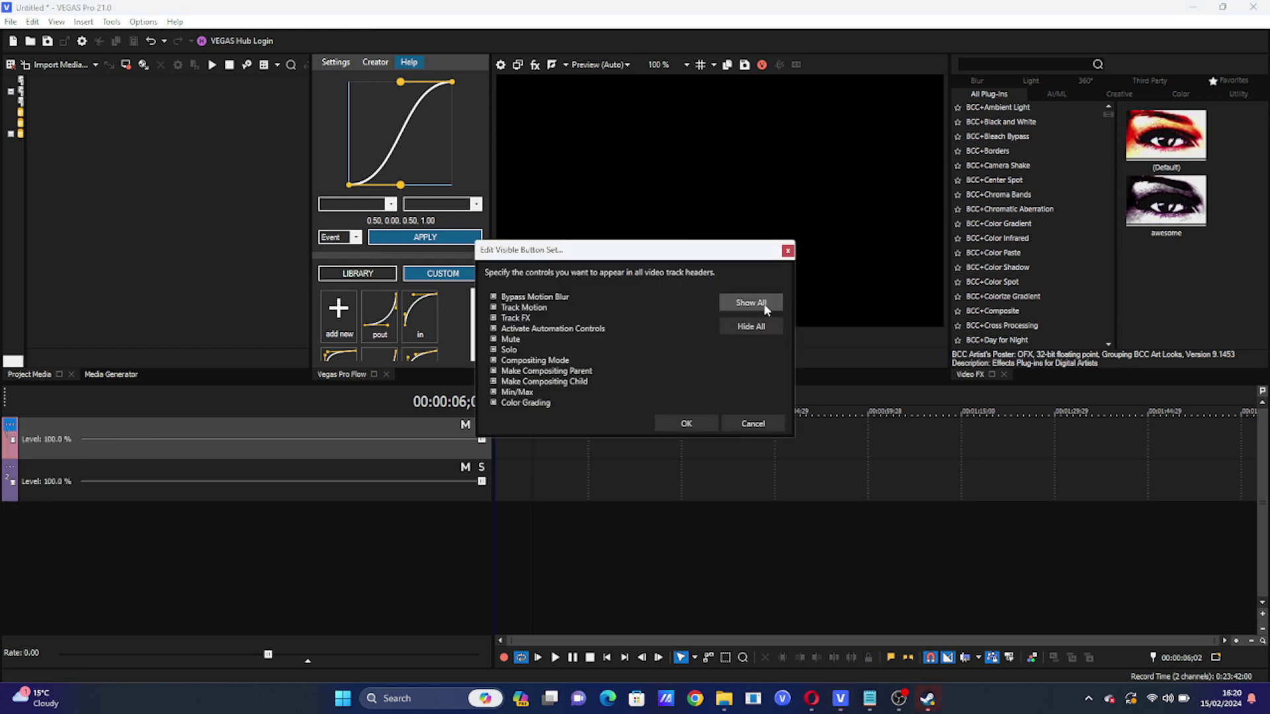
pyautogui.click(686, 424)
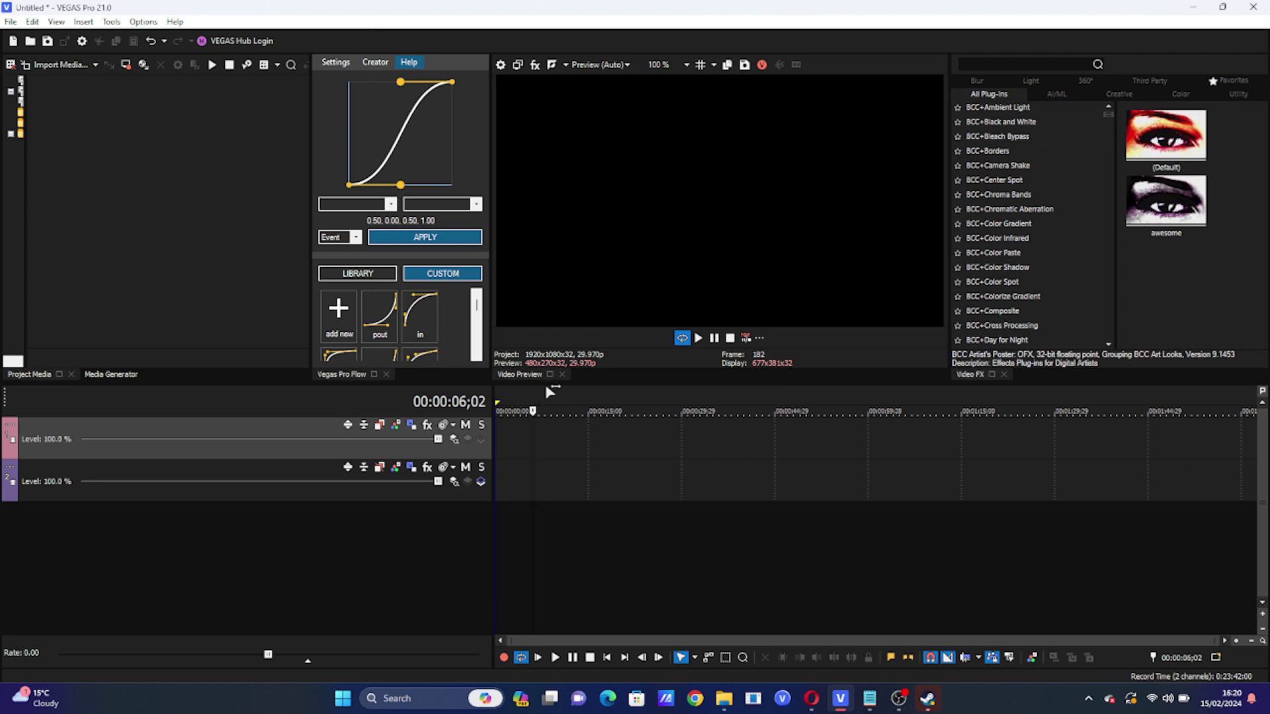
pyautogui.moveTo(545, 384); pyautogui.dragTo(545, 409)
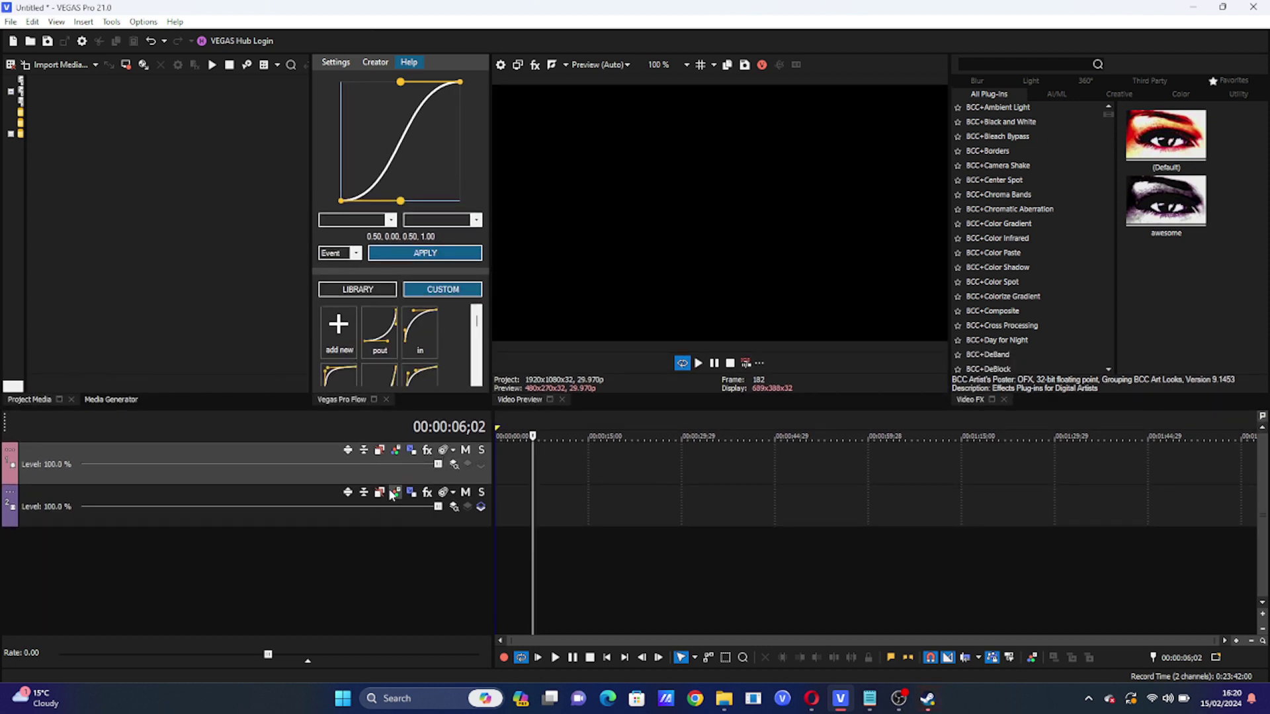
# Place the "wut u wanmt" video from Downloads on the second video track and match the project video settings to it
pyautogui.click(502, 470)
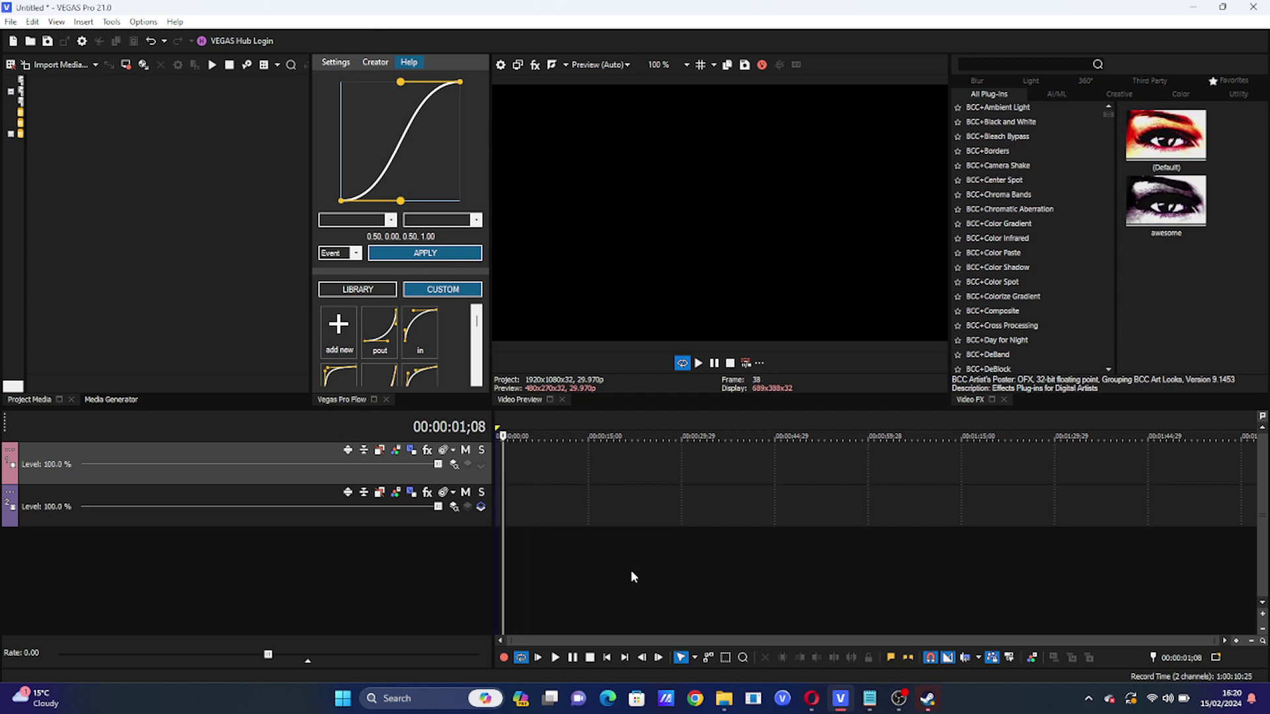
pyautogui.click(724, 697)
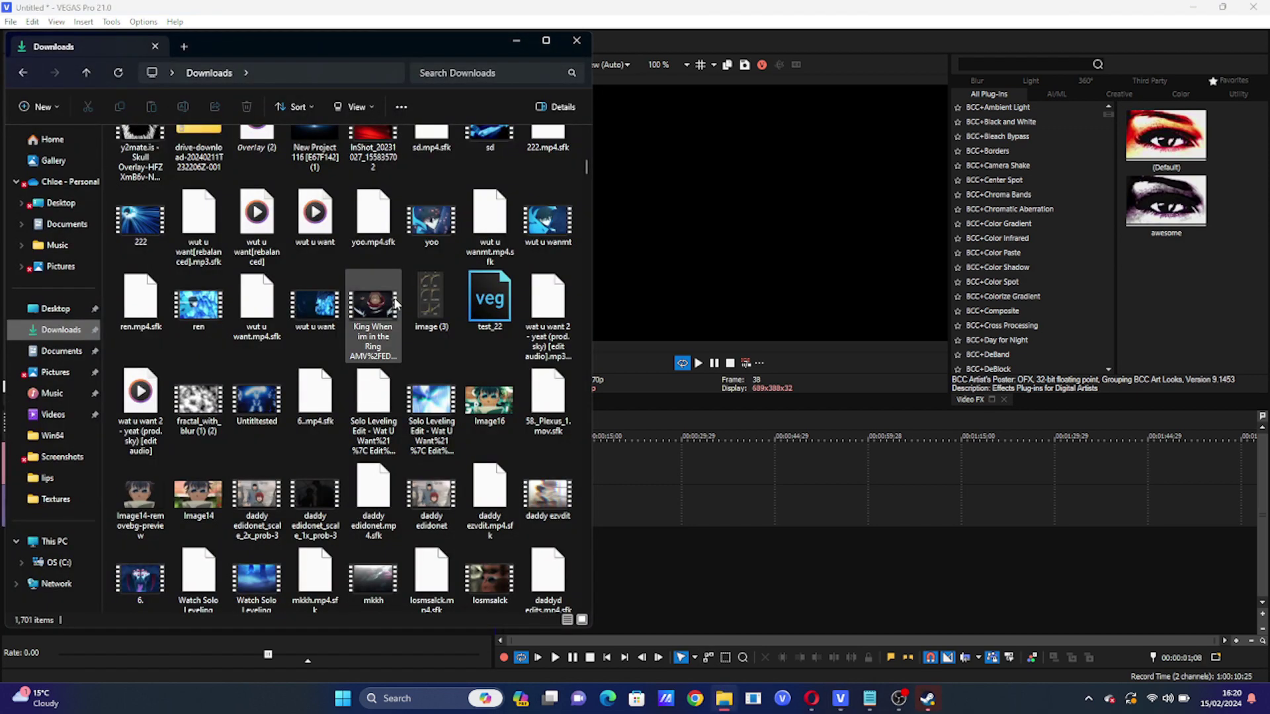
pyautogui.click(547, 218)
pyautogui.moveTo(615, 517); pyautogui.dragTo(621, 505)
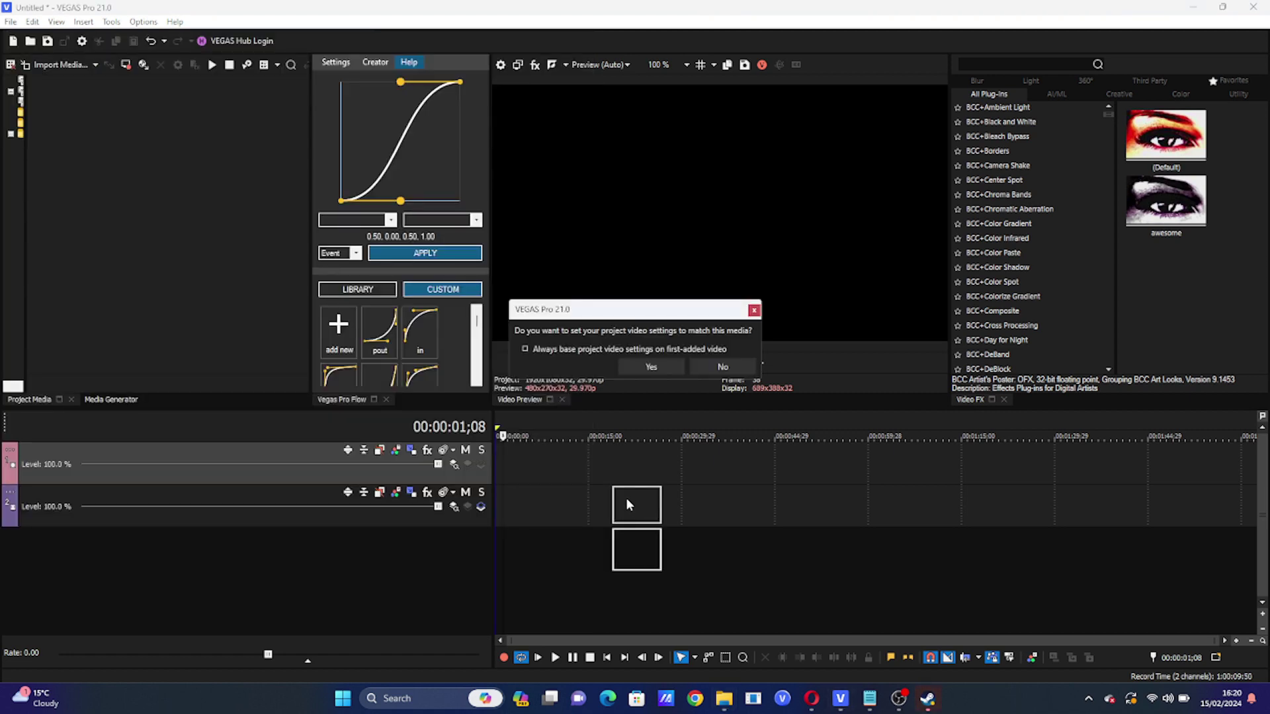
pyautogui.click(661, 367)
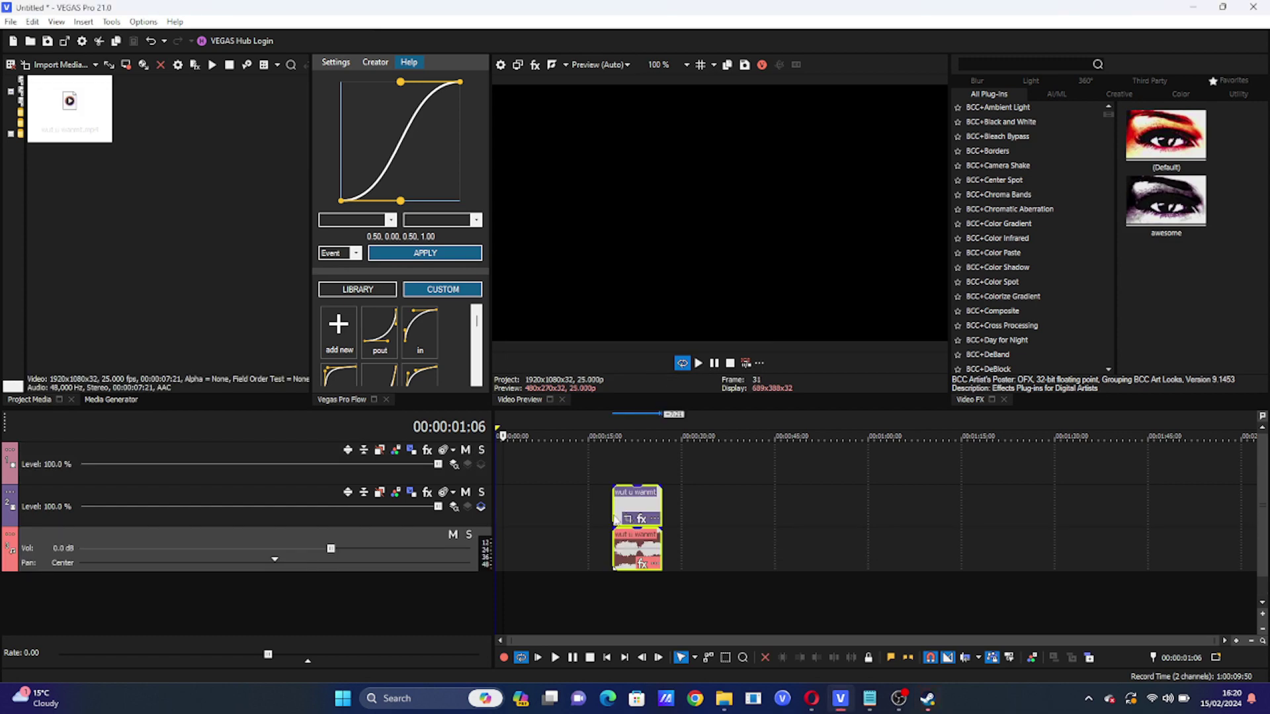
# Move the clip to the start of the timeline and set the loop region to its full length
pyautogui.click(615, 513)
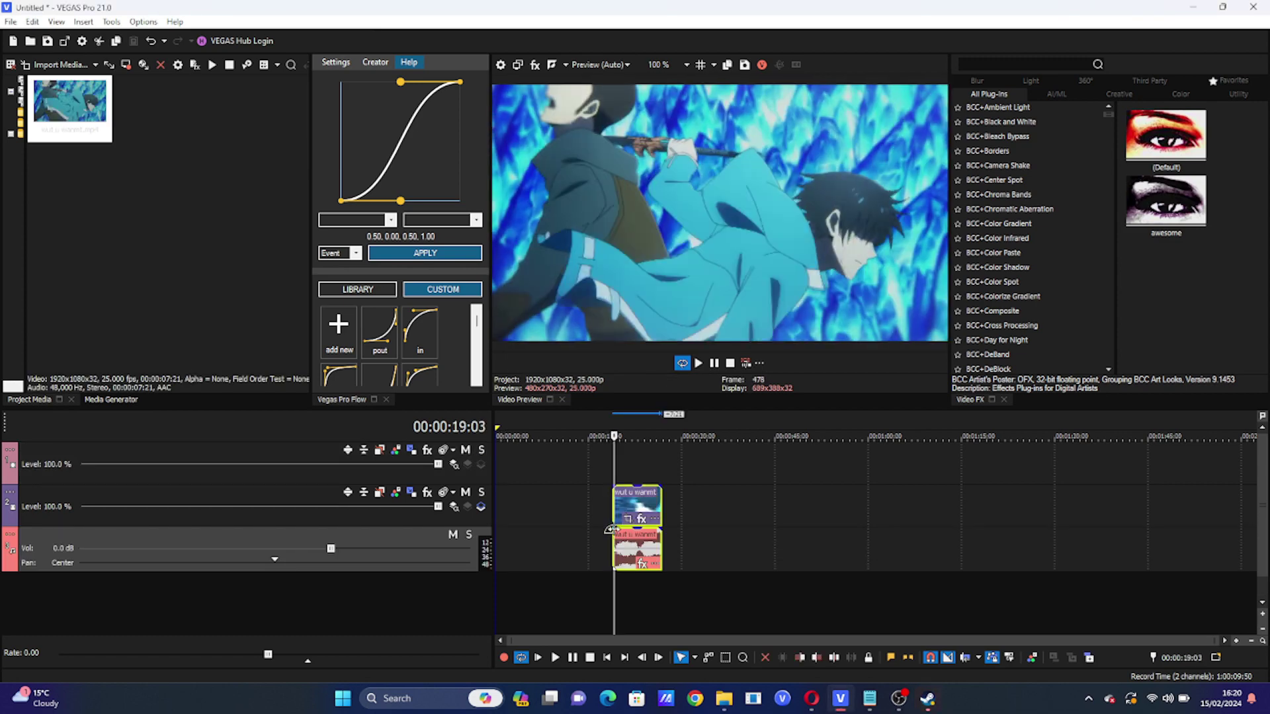
pyautogui.scroll(2, 611, 531)
pyautogui.moveTo(711, 496); pyautogui.dragTo(522, 499)
pyautogui.doubleClick(522, 501)
# Play the clip and position the playhead at 00:00:02:11, on the close-up of the eyes
pyautogui.press('space')
pyautogui.scroll(4, 520, 495)
pyautogui.press('Left')
pyautogui.press('Left')
pyautogui.press('Left')
pyautogui.press('Left')
pyautogui.press('Left')
pyautogui.press('Left')
pyautogui.press('Left')
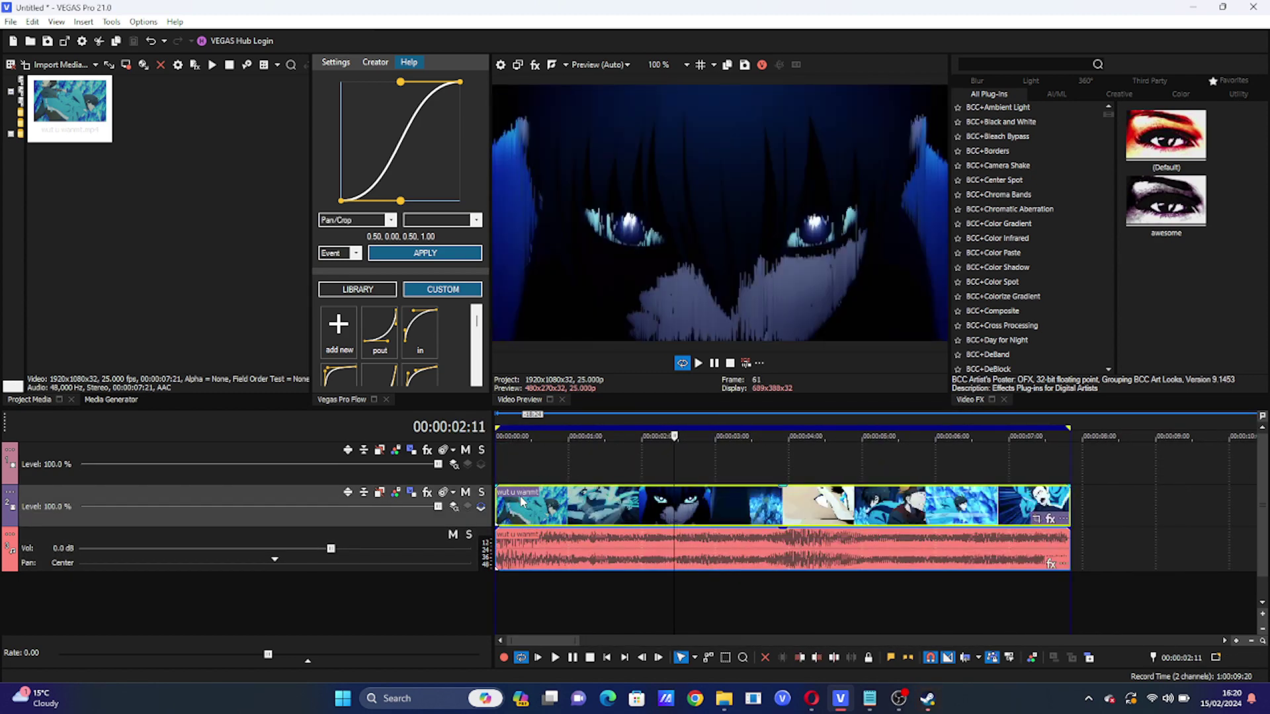
# Trim the clip's start to the close-up of the eyes and split the clip at 00:00:00:13
pyautogui.press('Right')
pyautogui.press('Left')
pyautogui.click(800, 656)
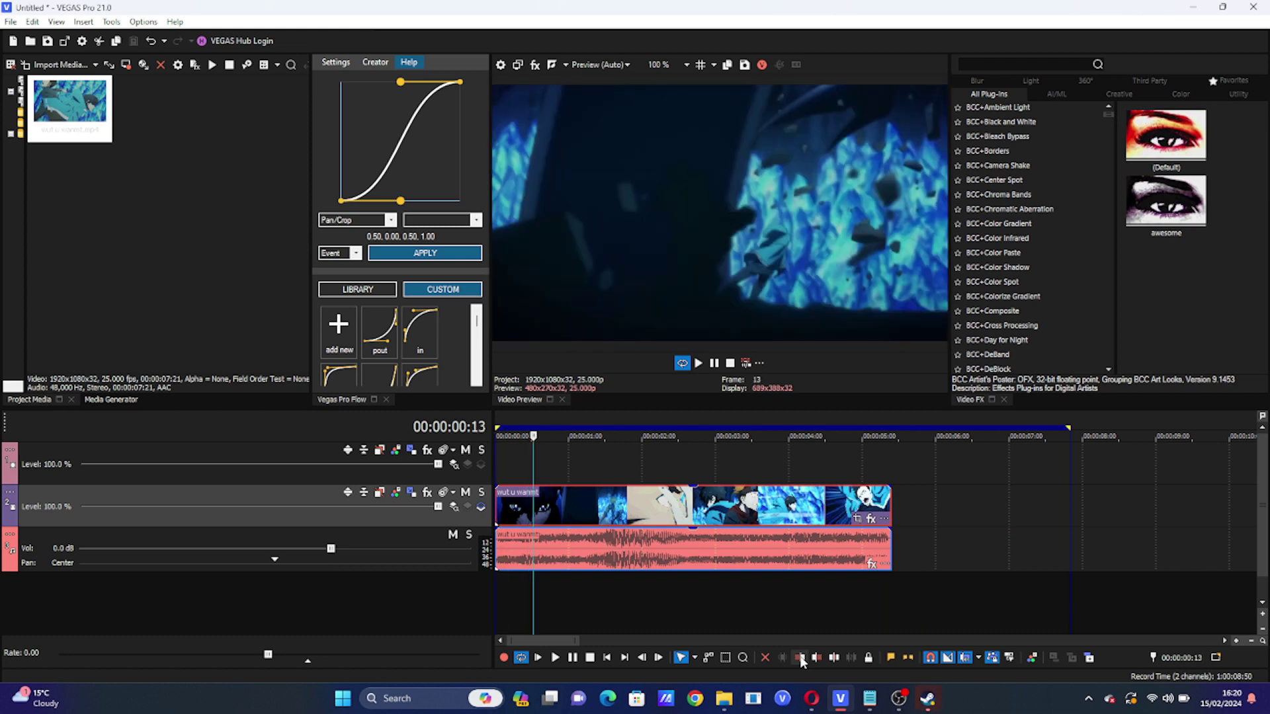
pyautogui.click(800, 656)
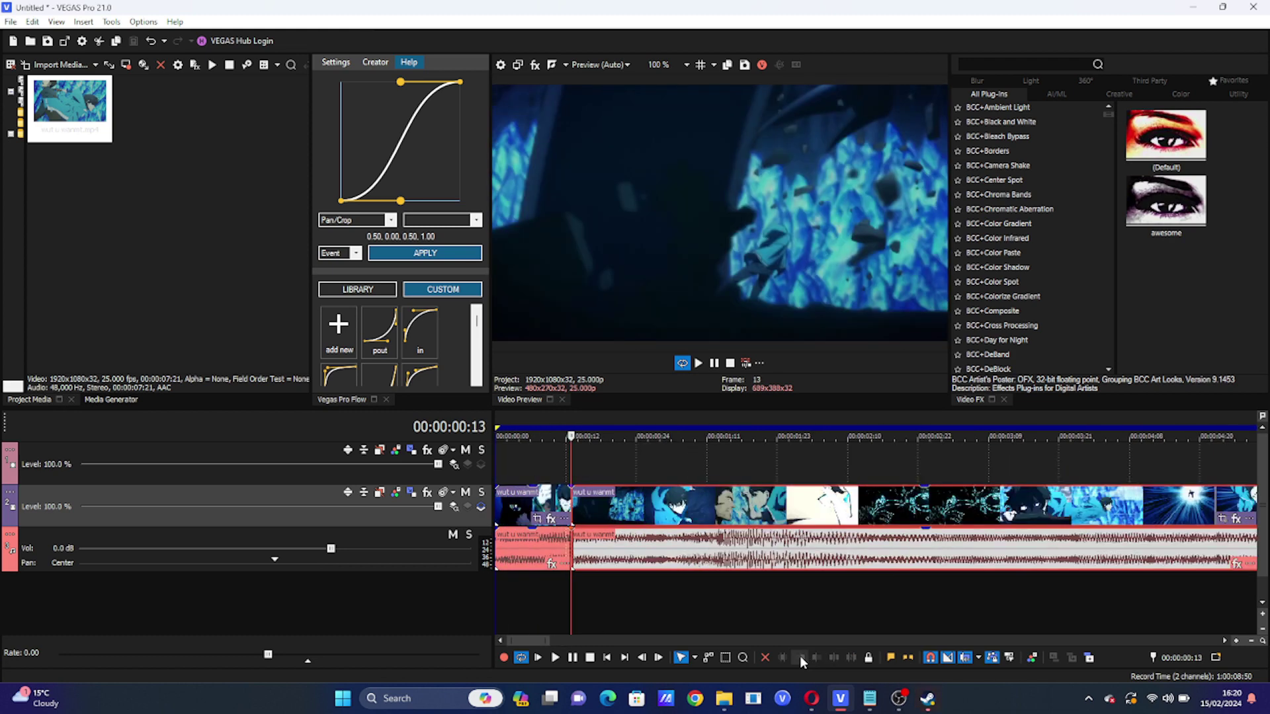
# Move the second piece up to the first video track and trim it down so it ends at 00:00:01:01
pyautogui.moveTo(630, 468); pyautogui.dragTo(629, 468)
pyautogui.press('space')
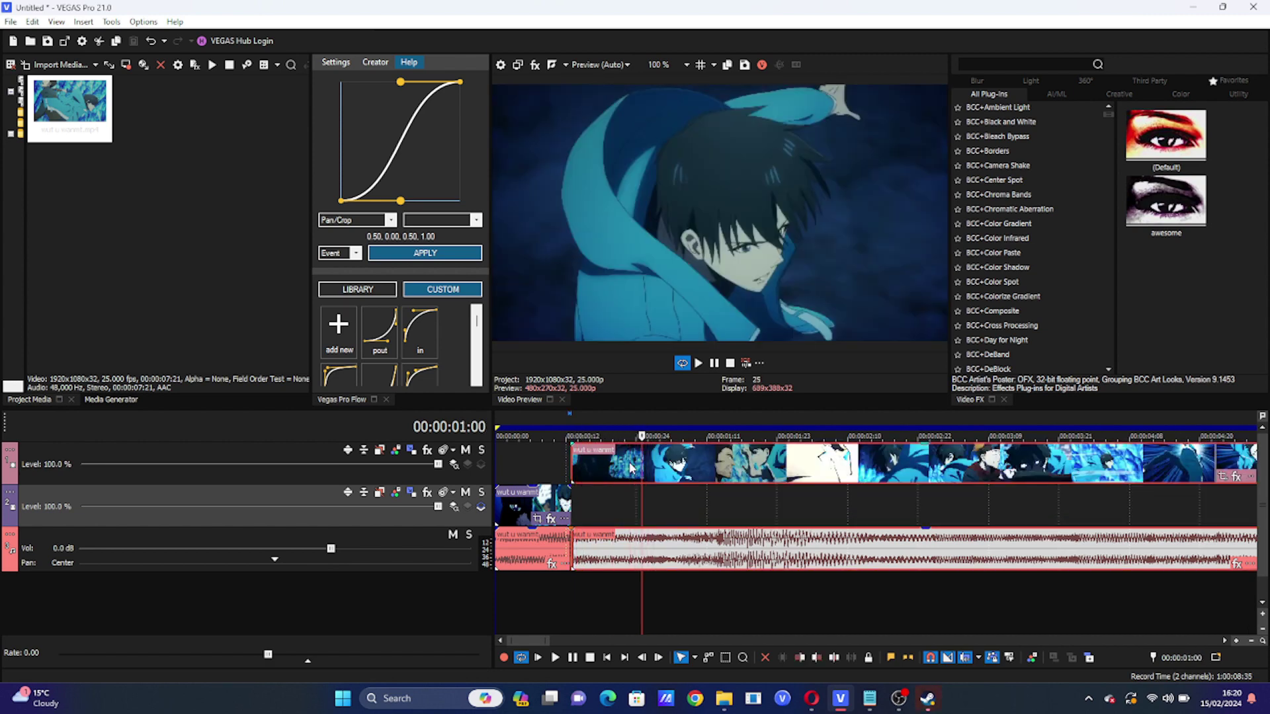
pyautogui.click(797, 654)
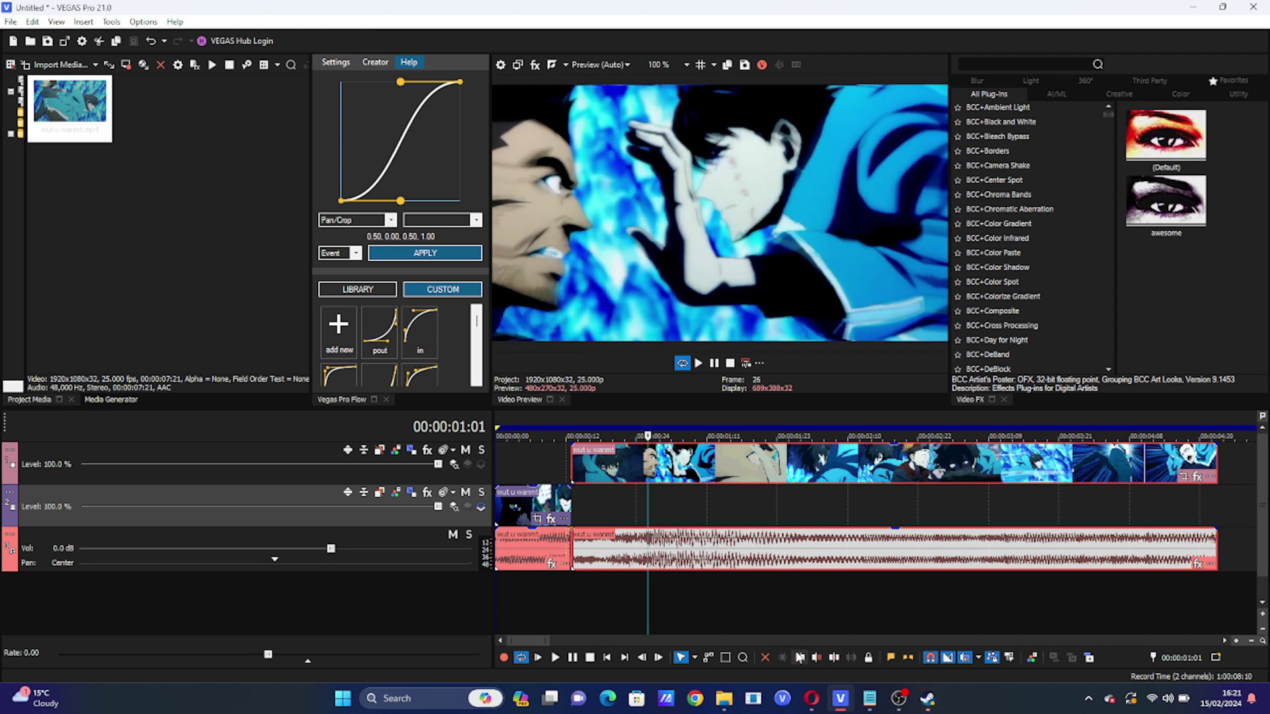
pyautogui.click(834, 657)
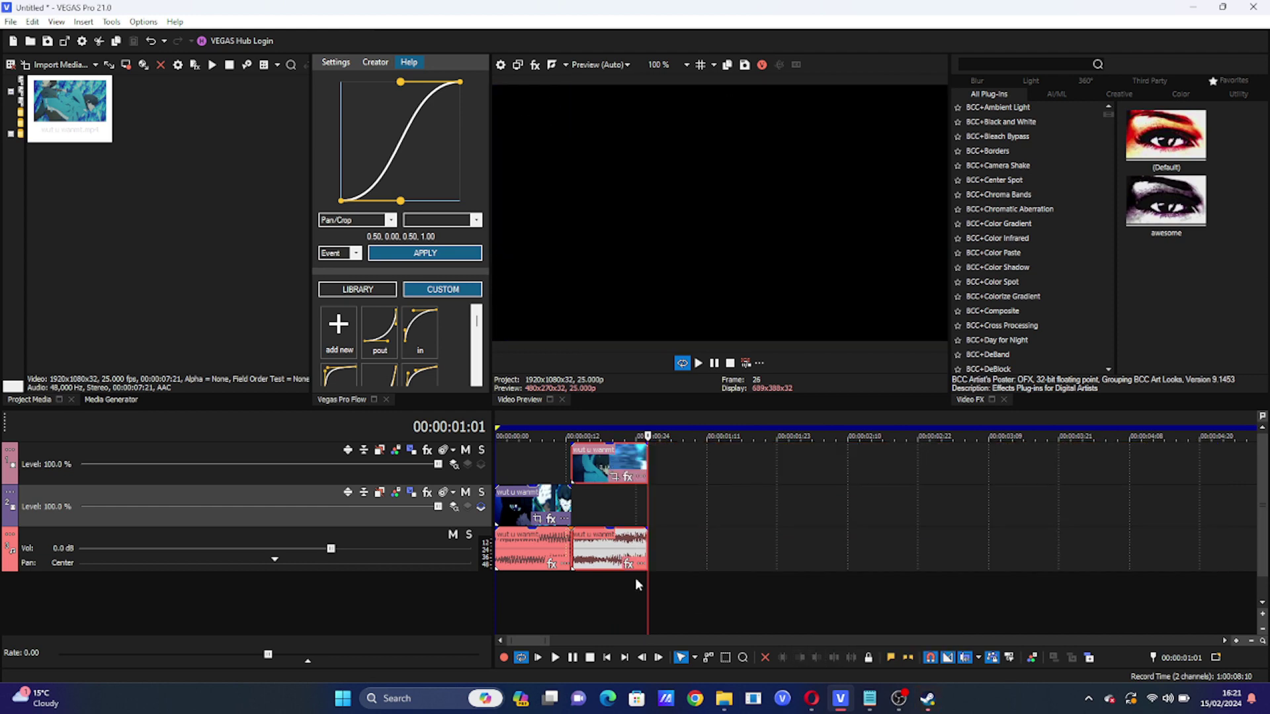
# Delete the audio events belonging to both clip pieces
pyautogui.click(601, 555)
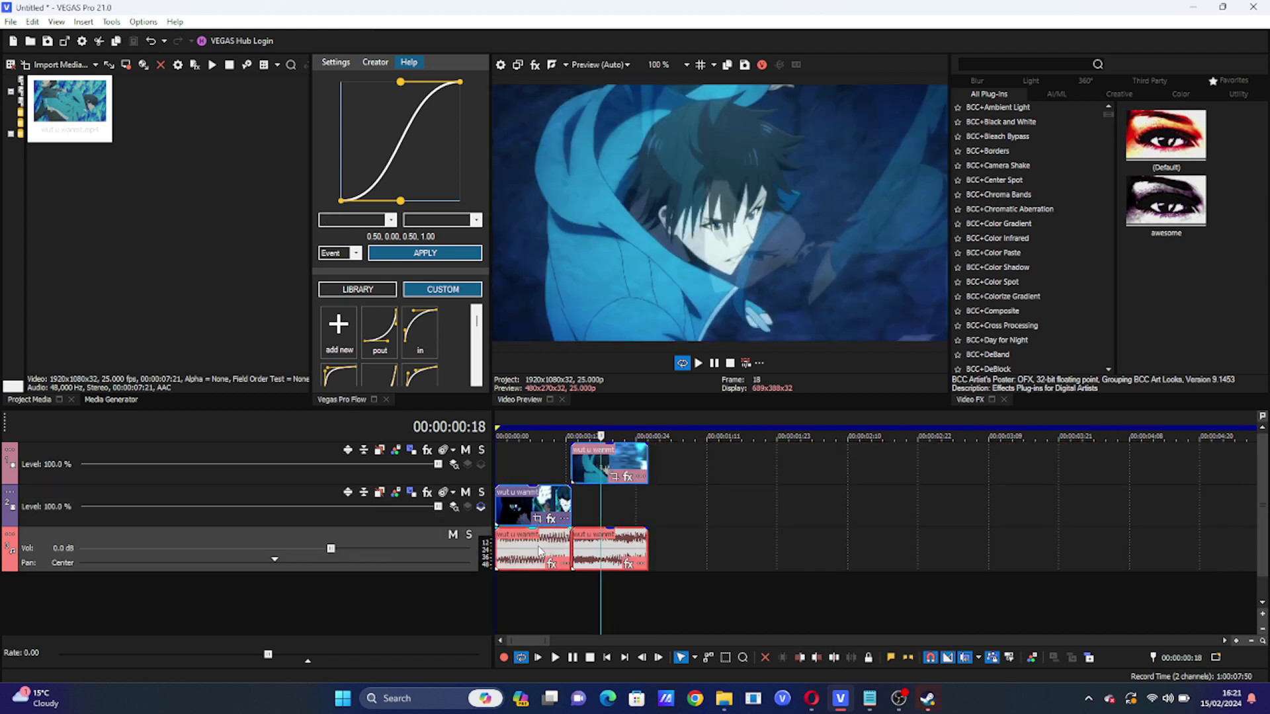
pyautogui.press('Home')
pyautogui.press('Delete')
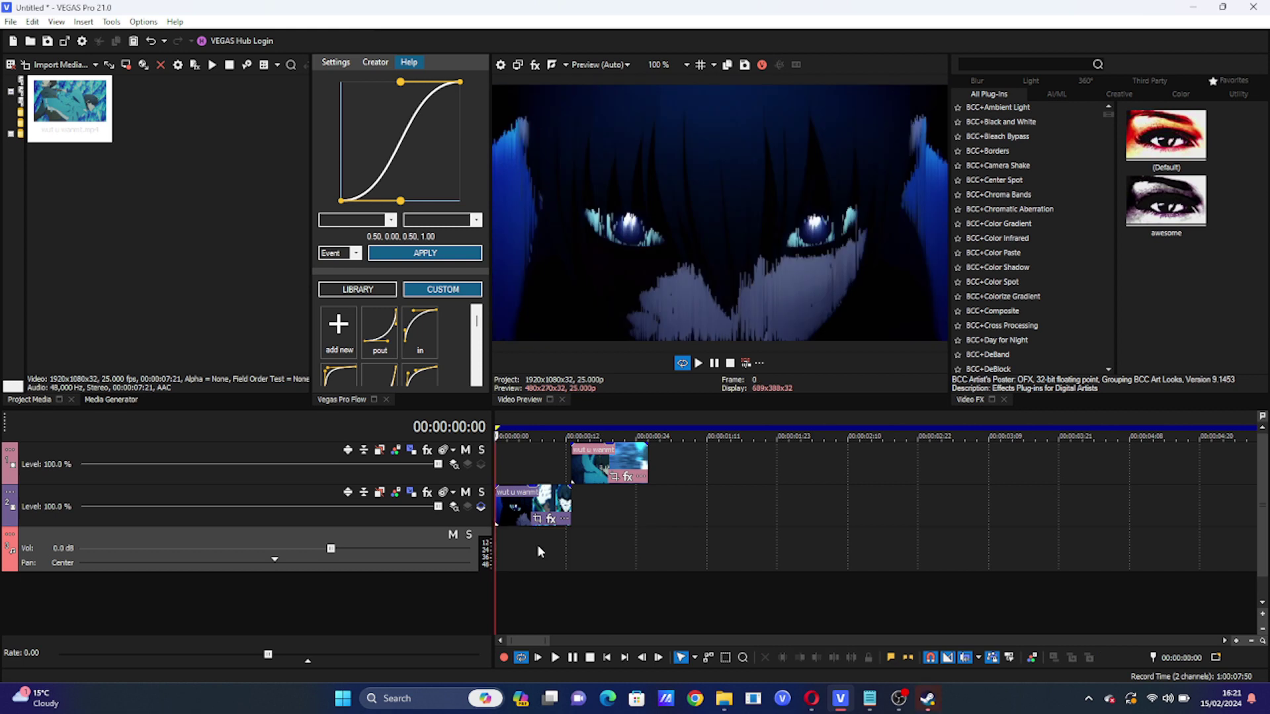
# Insert two video tracks above the existing ones and move the second clip up to the second track
pyautogui.hotkey('ctrl', 'shift', 'q')
pyautogui.hotkey('ctrl', 'shift', 'q')
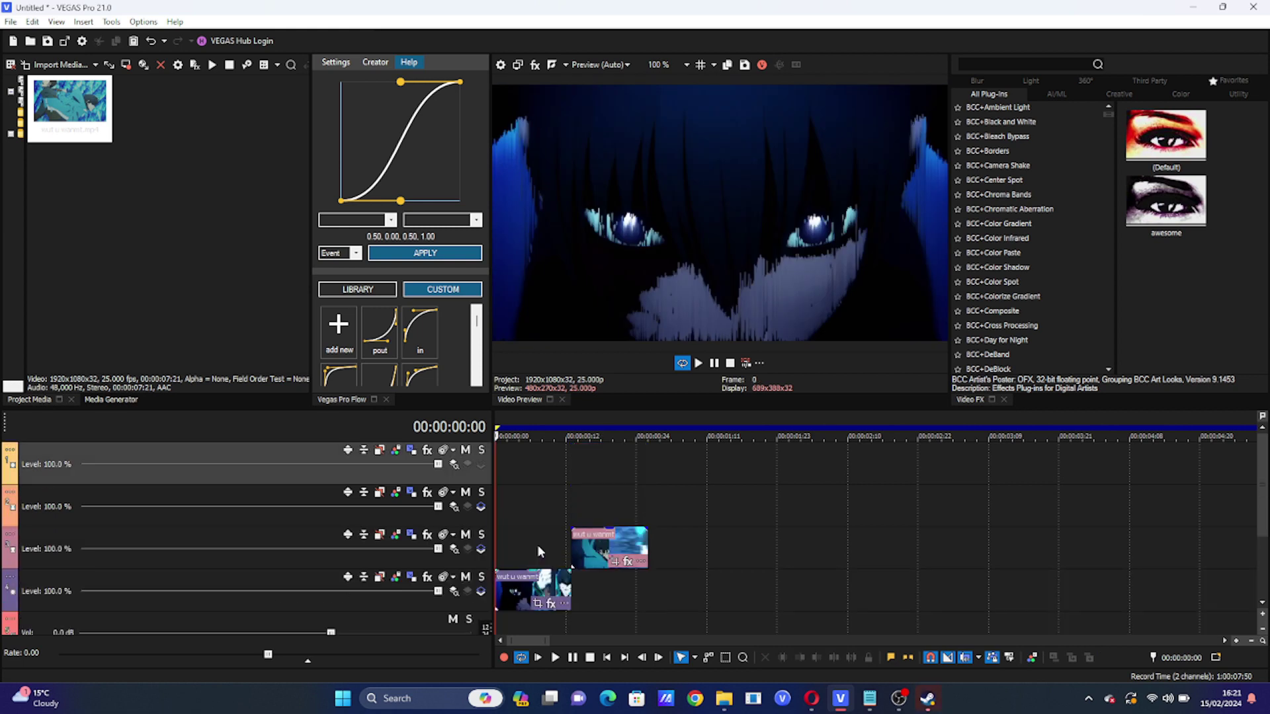
pyautogui.moveTo(595, 543); pyautogui.dragTo(602, 508)
pyautogui.click(536, 515)
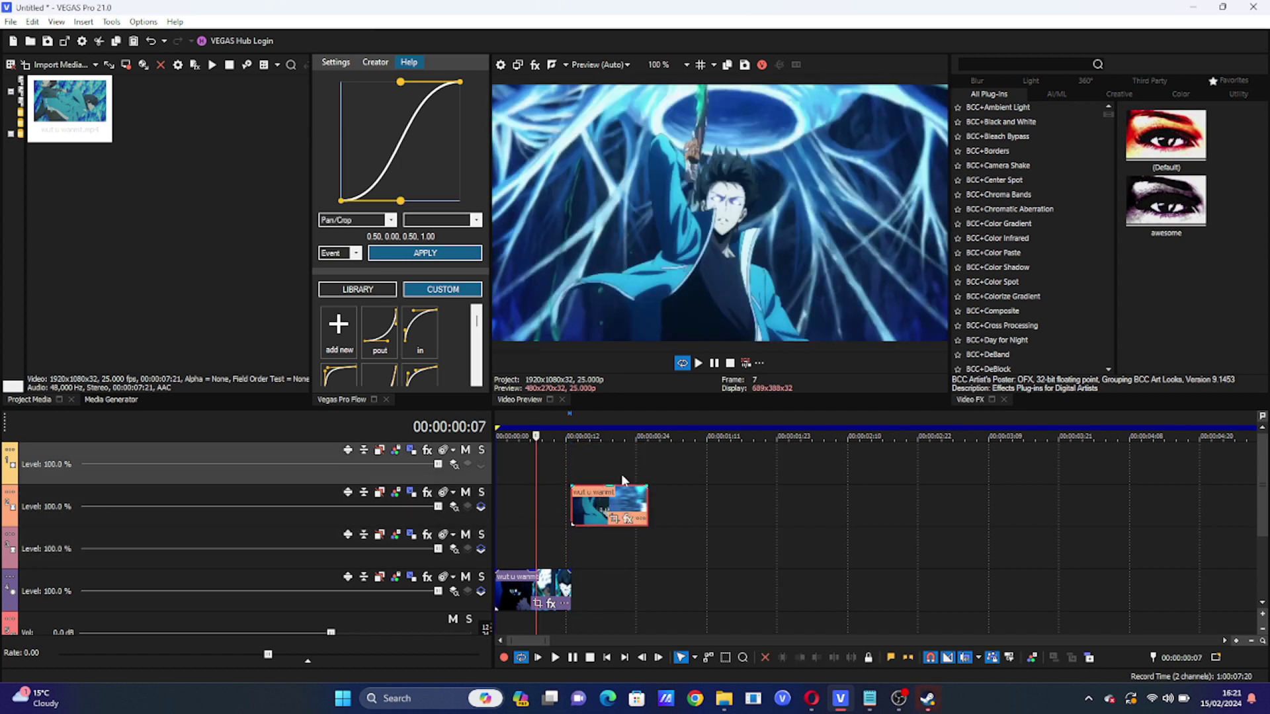
# Insert an adjustment event on the third track above the first clip and trim its end to 00:00:00:13
pyautogui.click(570, 559)
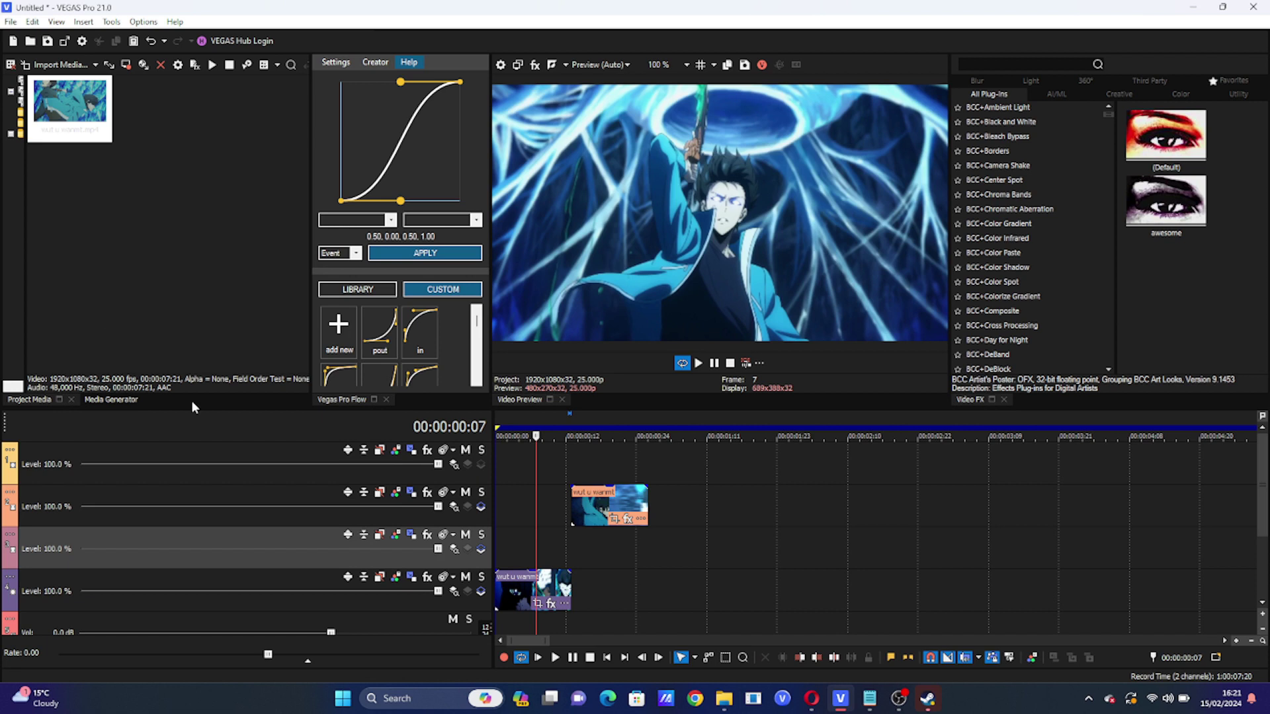
pyautogui.rightClick(538, 546)
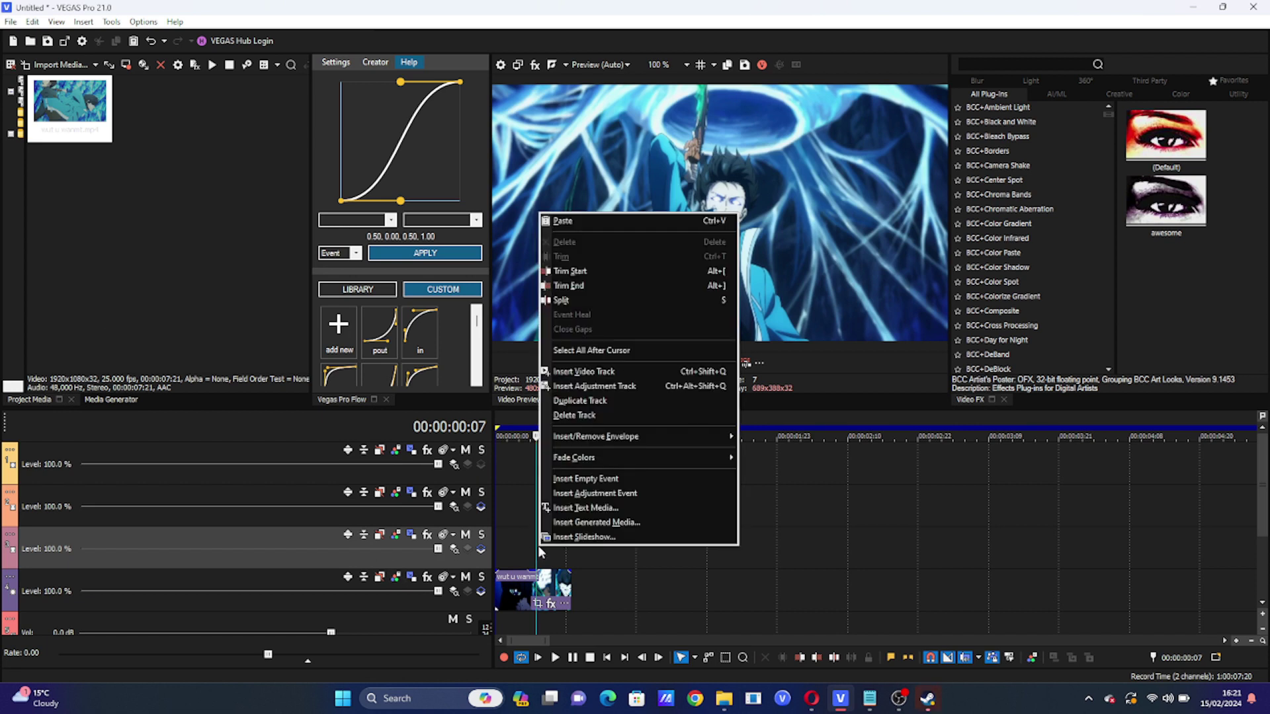
pyautogui.click(596, 494)
pyautogui.moveTo(611, 566); pyautogui.dragTo(571, 550)
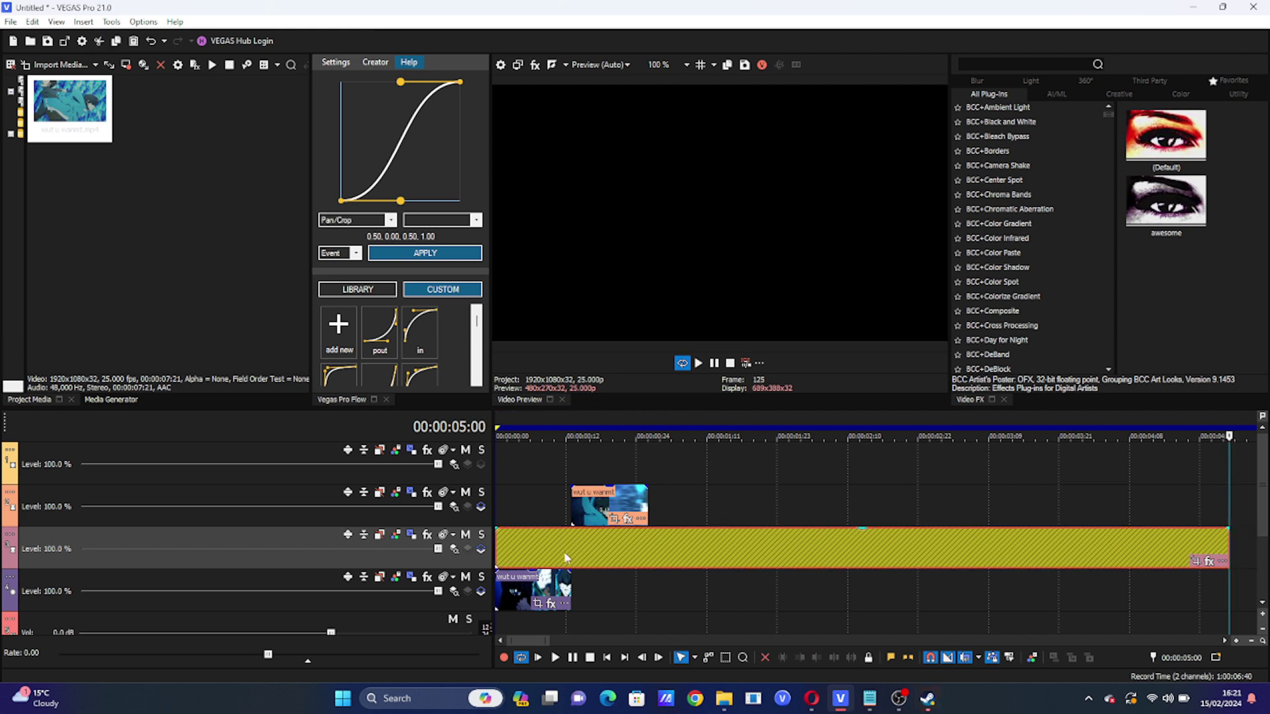
pyautogui.click(572, 550)
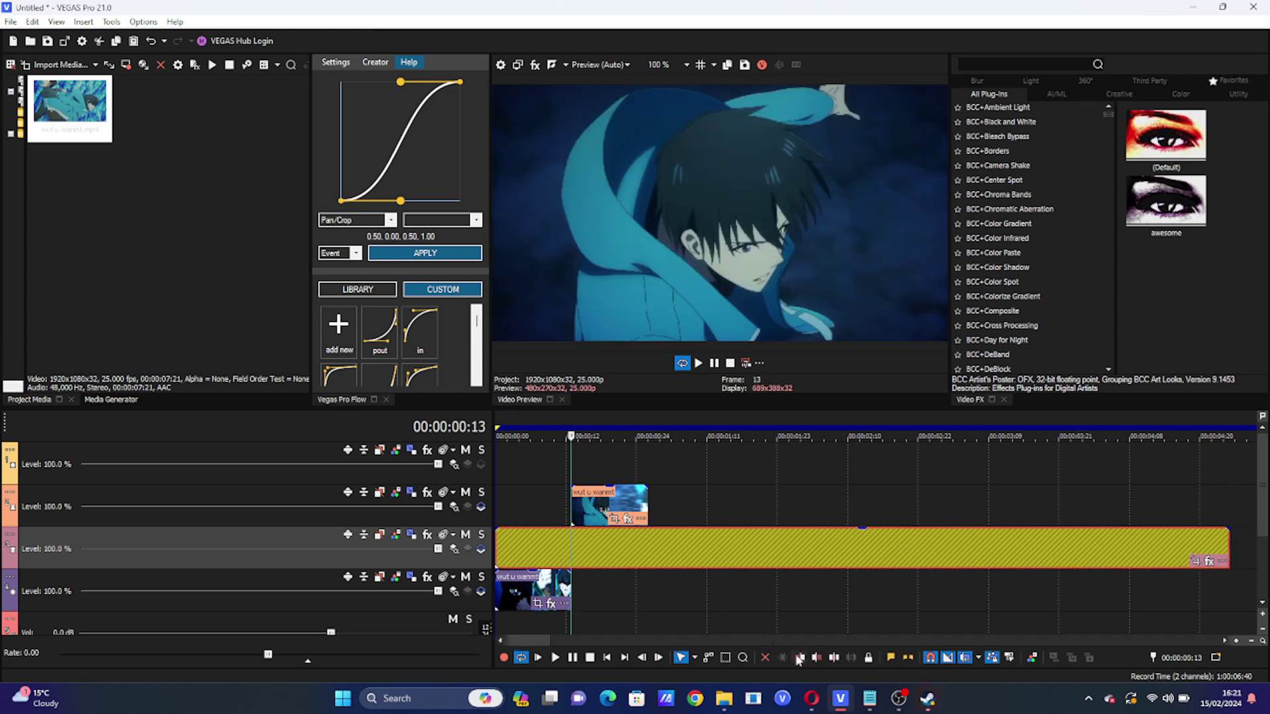
pyautogui.click(817, 657)
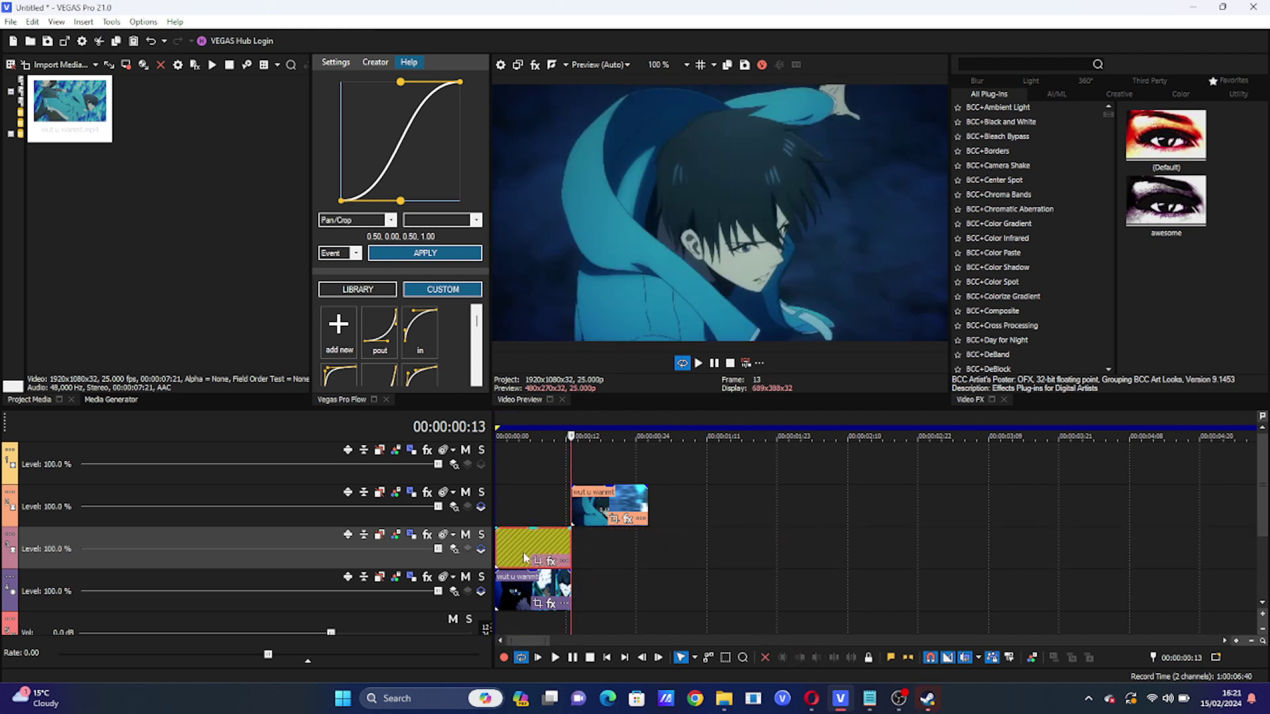
# Shift the adjustment event and both clips together about 11 frames later on the timeline
pyautogui.click(525, 549)
pyautogui.click(531, 593)
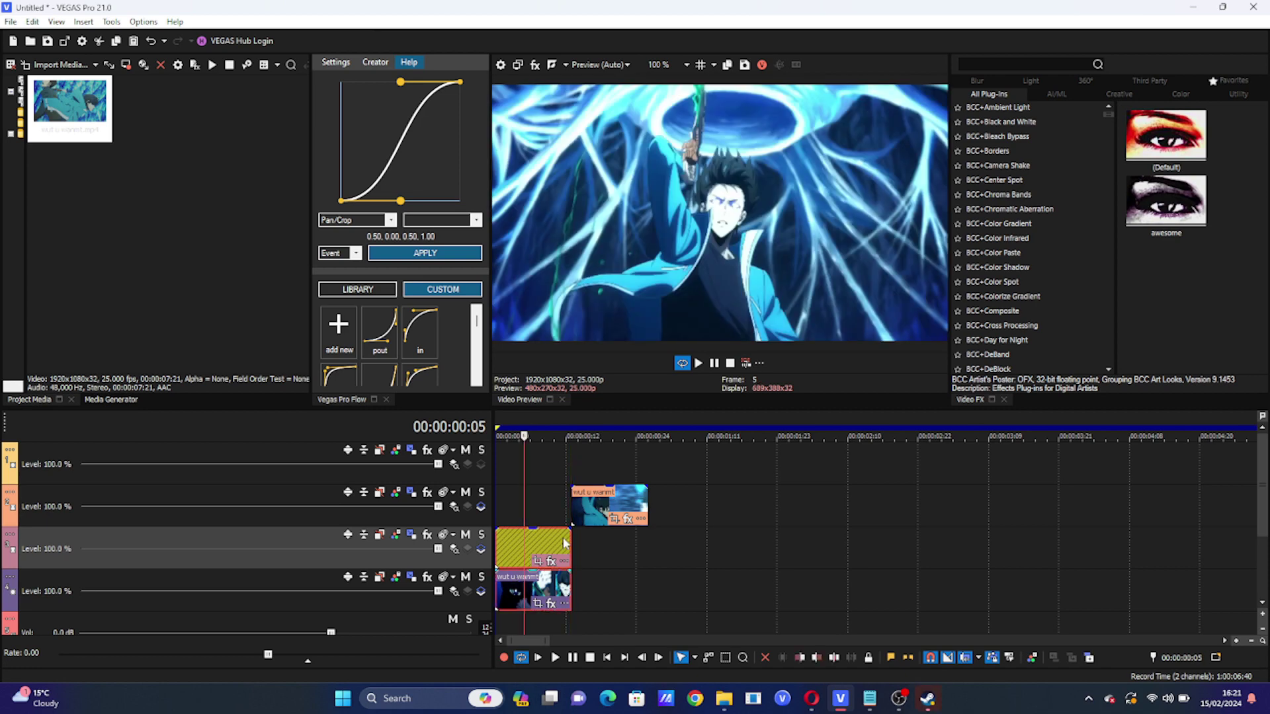
pyautogui.moveTo(591, 519); pyautogui.dragTo(651, 526)
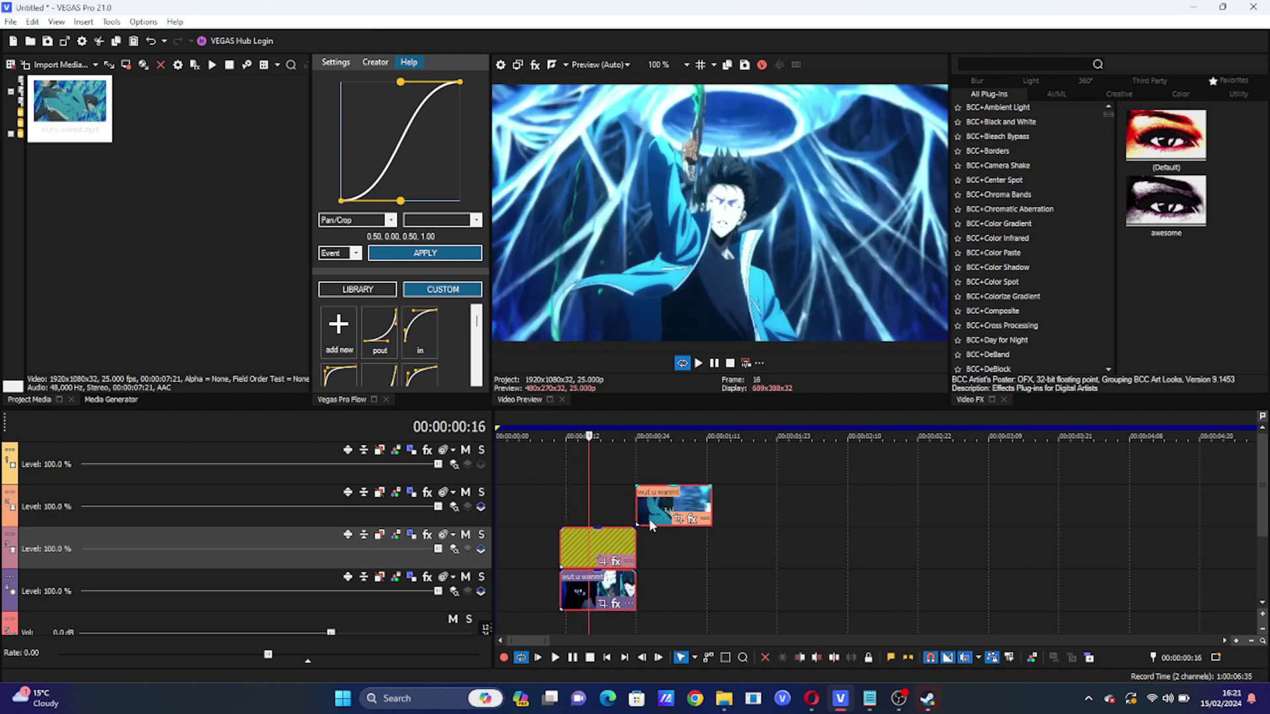
# Extend the adjustment event past both the start and the end of the first clip beneath it
pyautogui.click(589, 547)
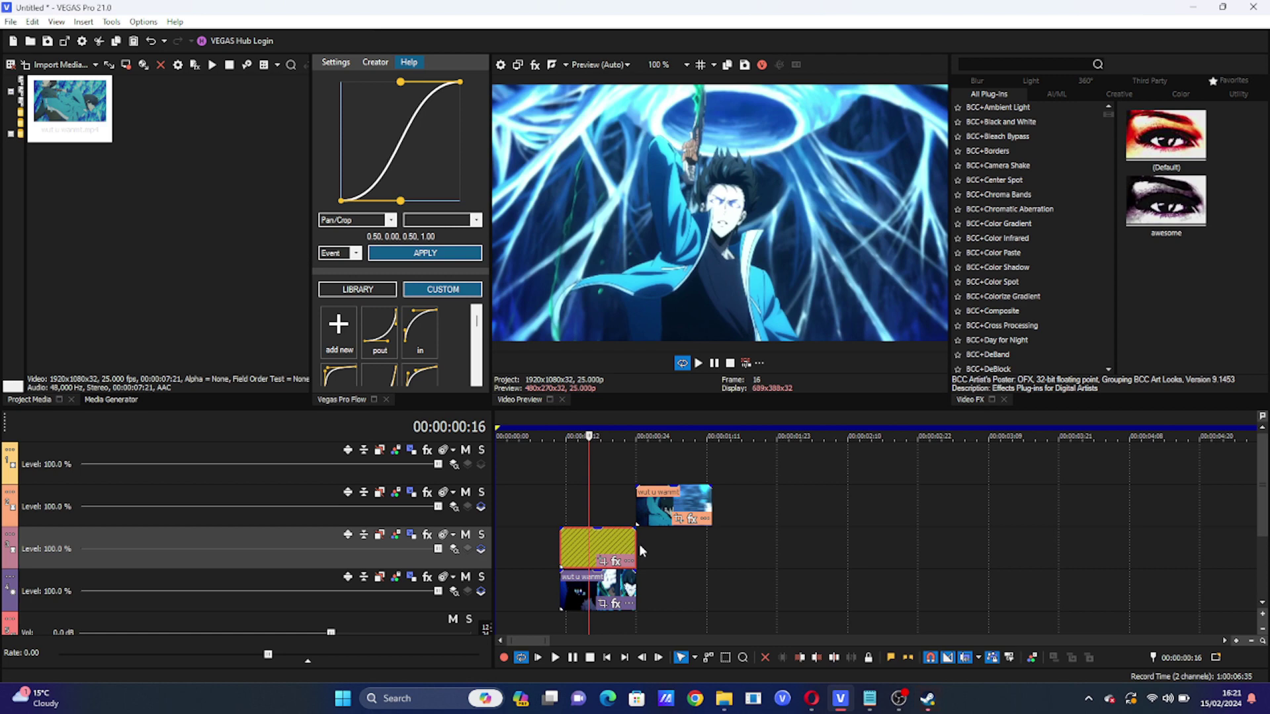
pyautogui.moveTo(635, 549); pyautogui.dragTo(683, 551)
pyautogui.moveTo(564, 553)
pyautogui.mouseDown()
pyautogui.moveTo(526, 553)
pyautogui.moveTo(581, 552)
pyautogui.moveTo(541, 552)
pyautogui.mouseUp()
# Paste a copy of the adjustment event on the top track, overlapping both ends of the second clip
pyautogui.press('Left')
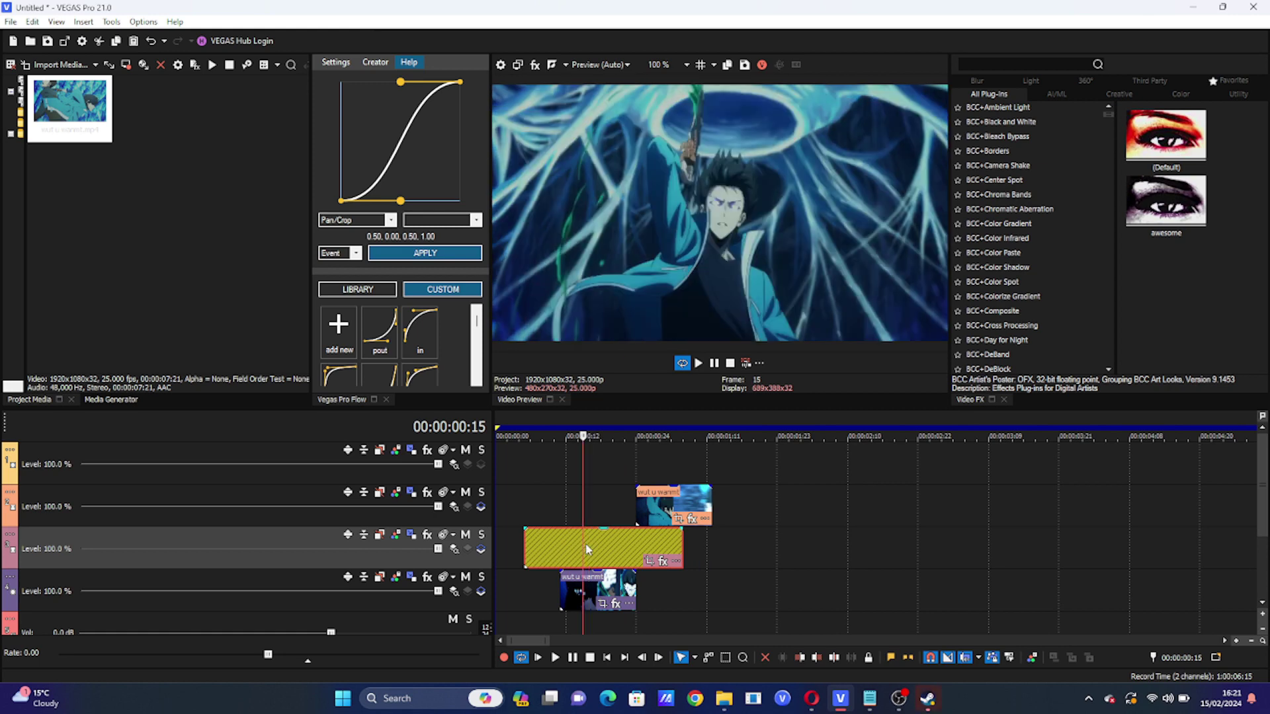
pyautogui.click(607, 456)
pyautogui.hotkey('ctrl', 'v')
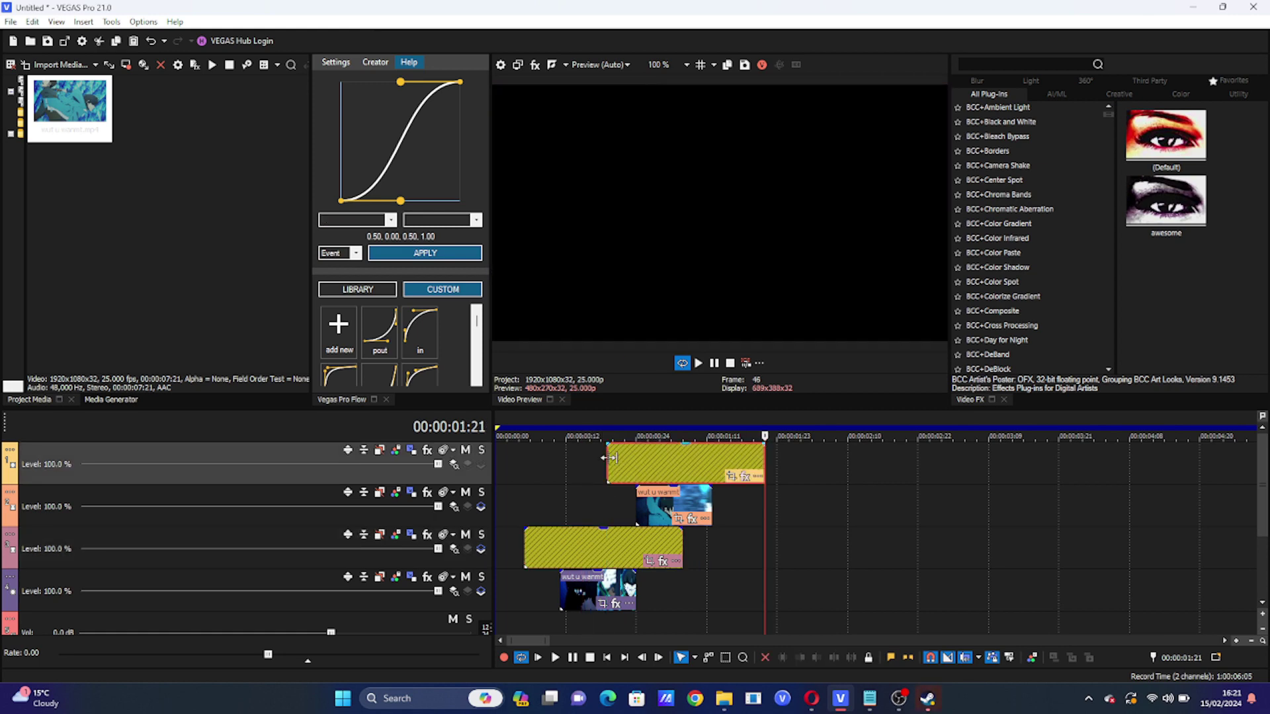
pyautogui.moveTo(657, 463)
pyautogui.mouseDown()
pyautogui.moveTo(635, 453)
pyautogui.moveTo(651, 454)
pyautogui.mouseUp()
# Search the video effects for "BLURM" with the lower adjustment event selected
pyautogui.click(579, 559)
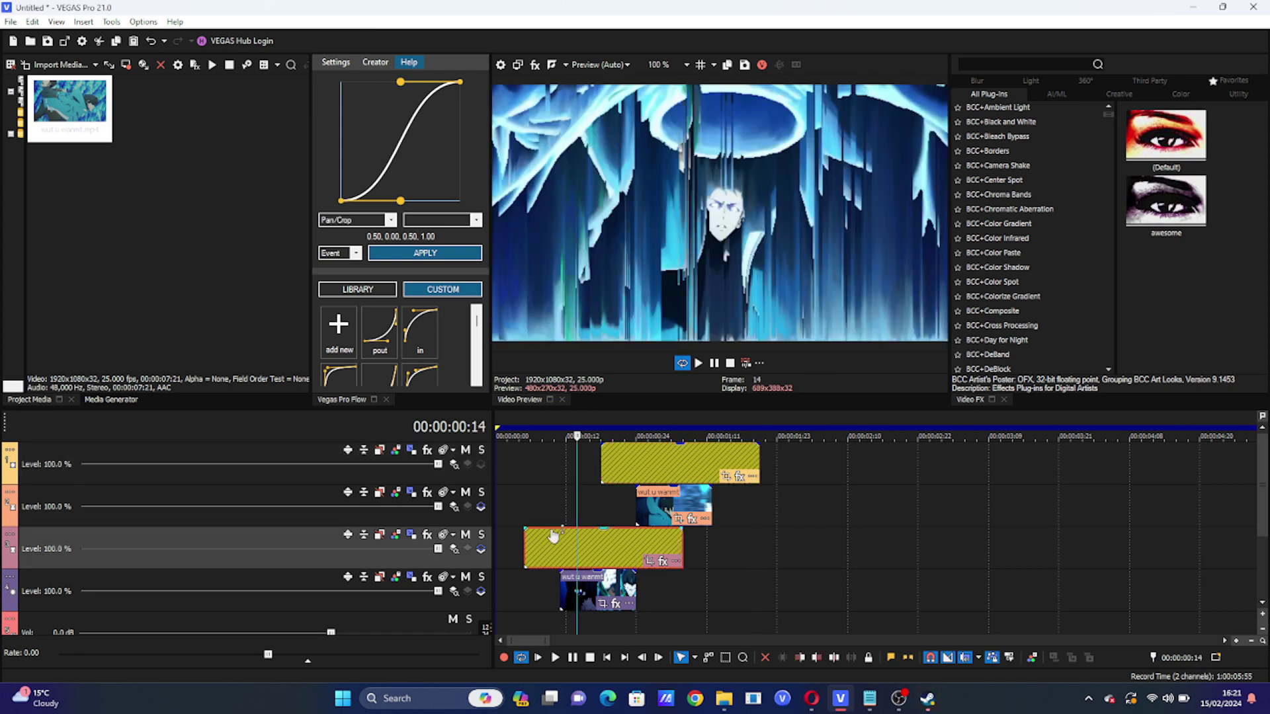
pyautogui.click(1014, 69)
pyautogui.write('Bl')
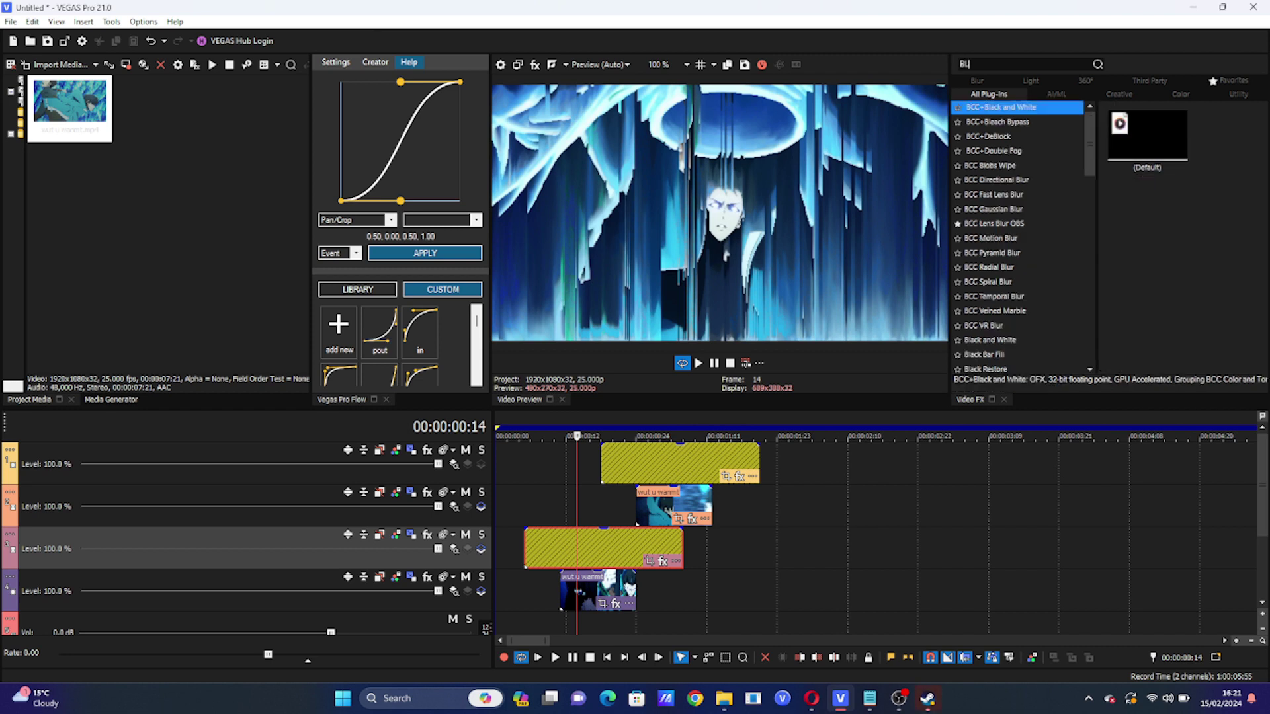
pyautogui.write('URM')
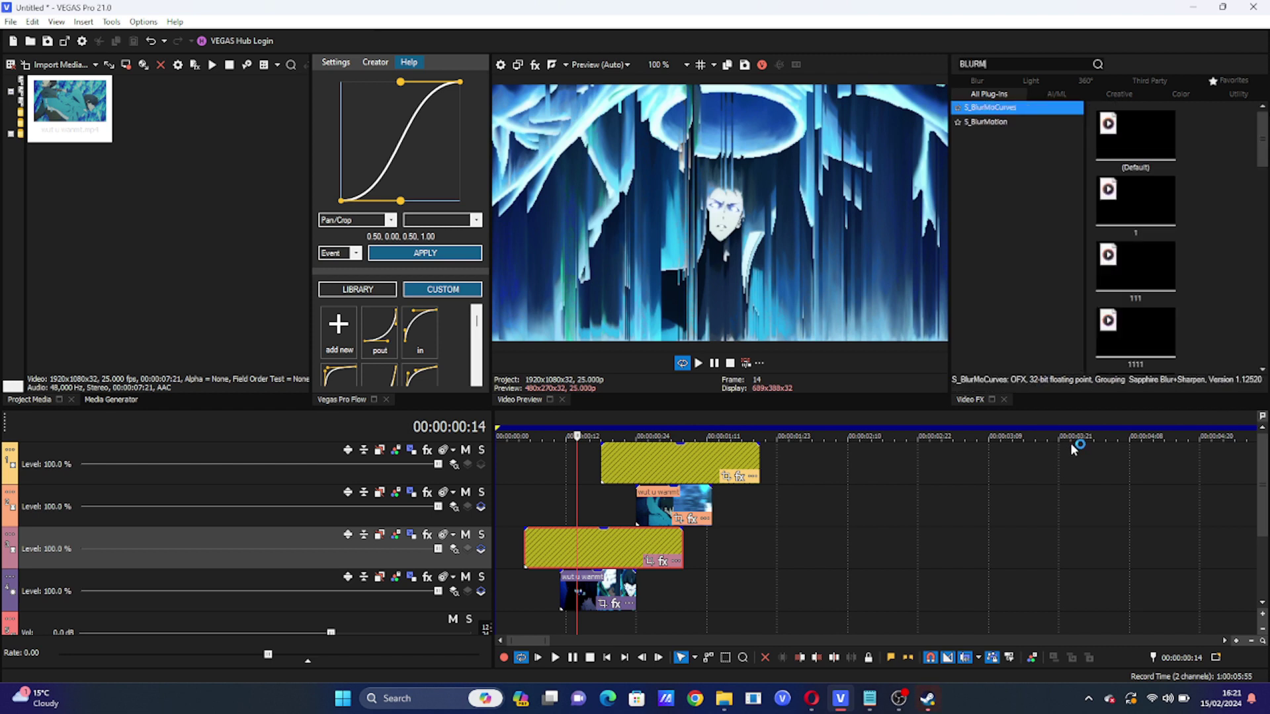
# Apply the S_BlurMoCurves preset located between "flash" and "jo" to the lower adjustment event
pyautogui.click(600, 554)
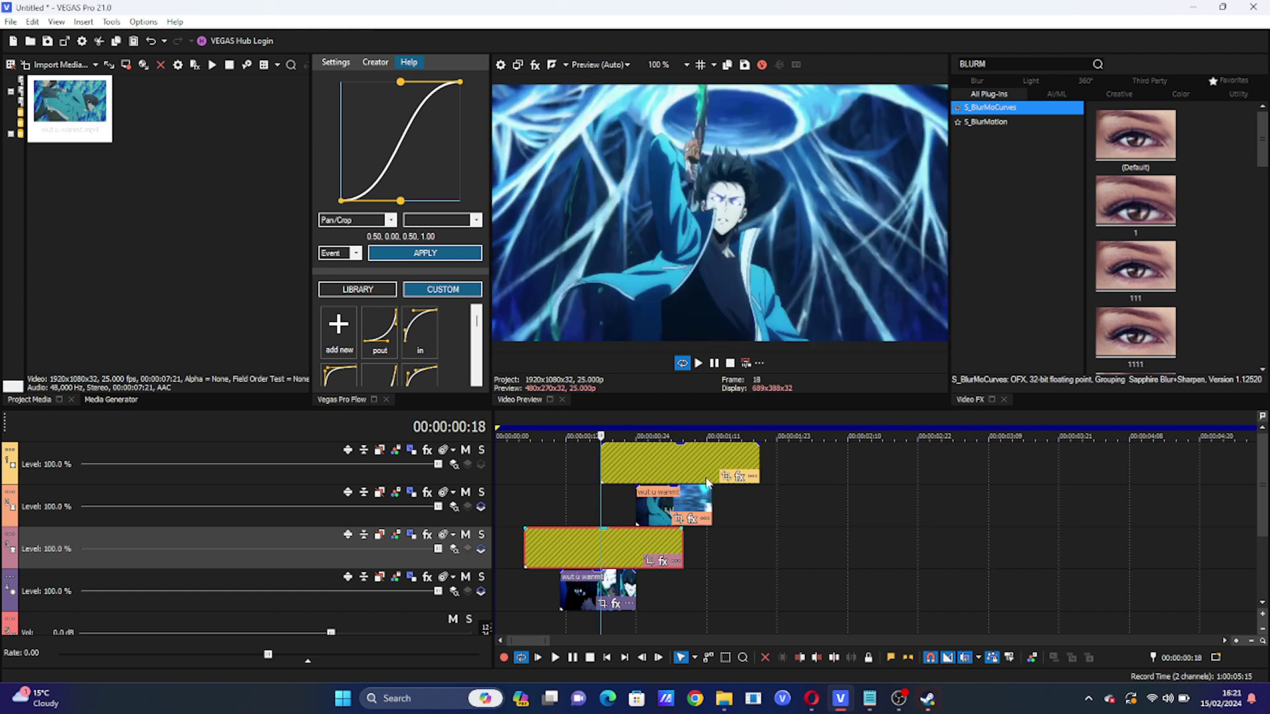
pyautogui.scroll(-1, 1264, 174)
pyautogui.moveTo(1263, 173); pyautogui.dragTo(1260, 259)
pyautogui.moveTo(1135, 232); pyautogui.dragTo(590, 549)
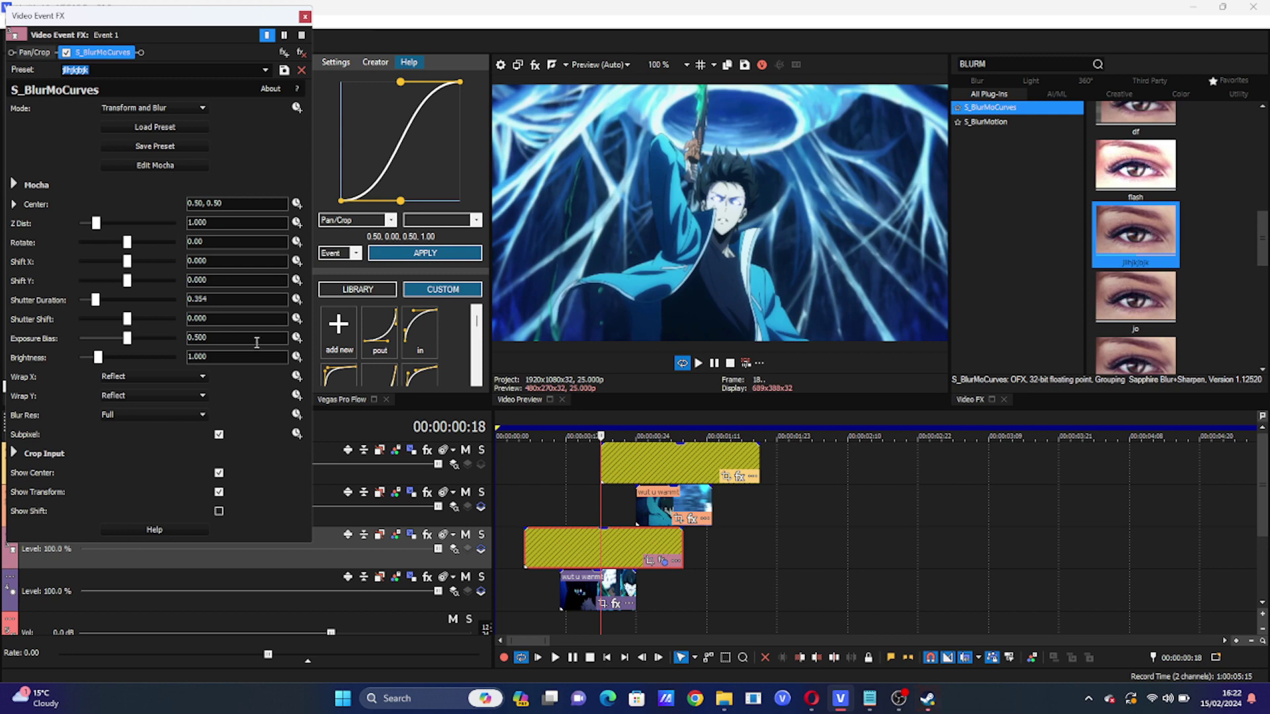
# Test the Z Dist setting, remove S_BlurMoCurves from the lower adjustment event, and close its effect window
pyautogui.moveTo(99, 228); pyautogui.dragTo(96, 228)
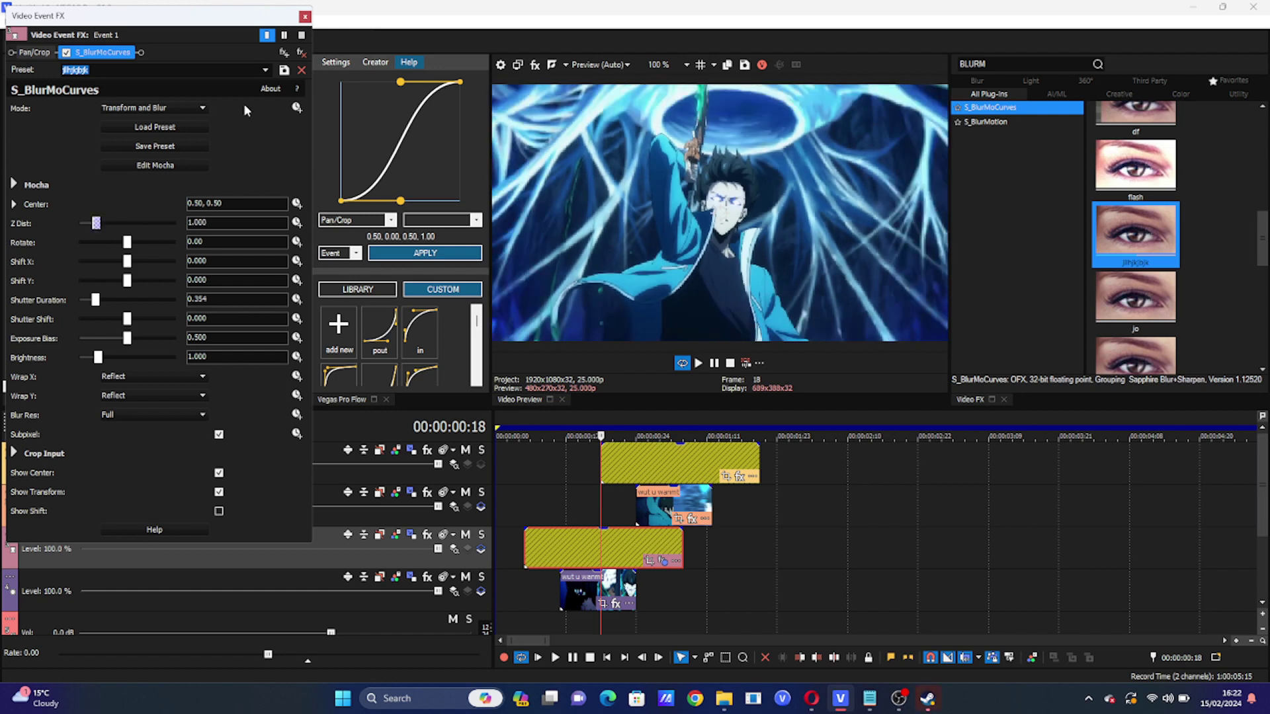
pyautogui.click(301, 53)
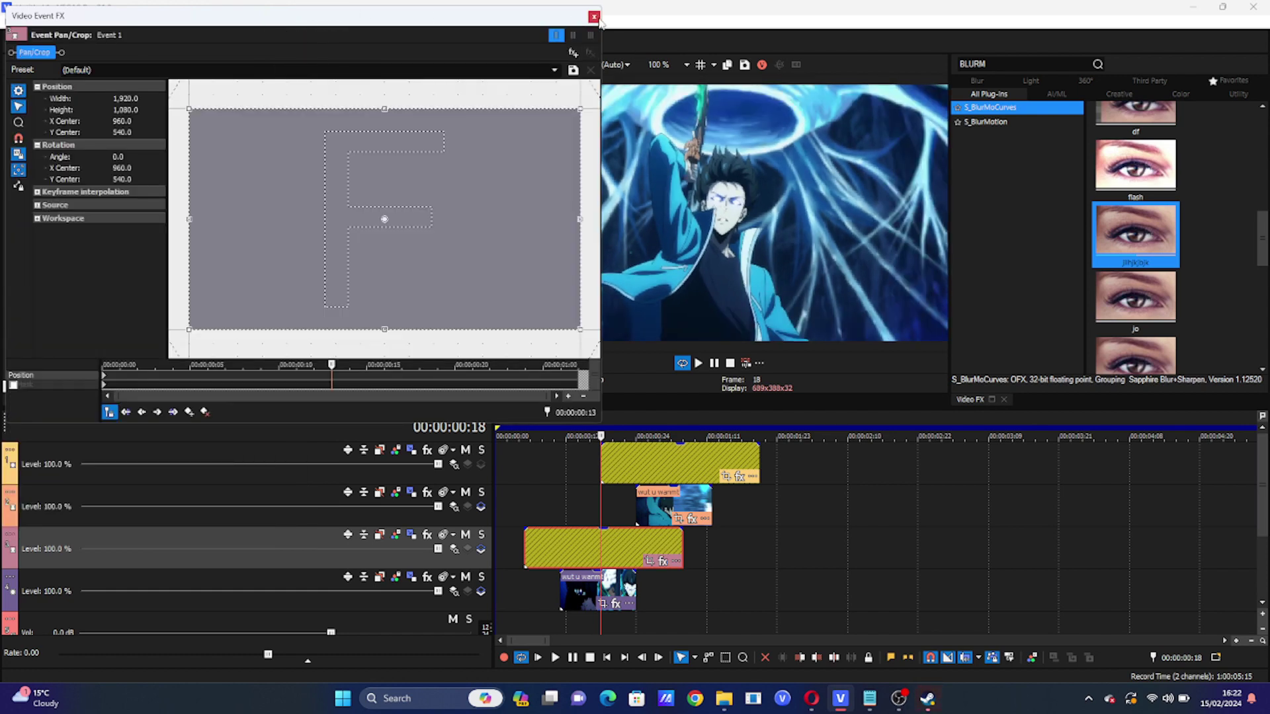
pyautogui.click(594, 16)
# Apply the same S_BlurMoCurves preset to the upper adjustment event and set its Z Dist to 0.433
pyautogui.click(677, 471)
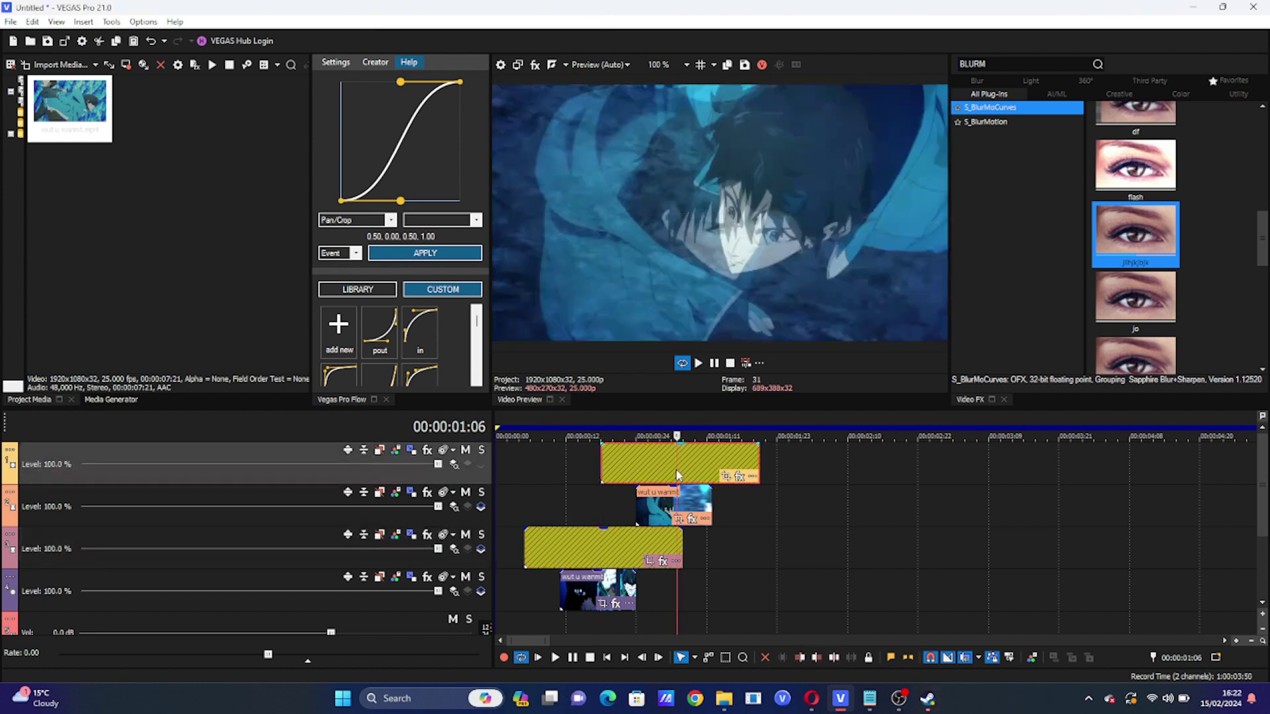
pyautogui.doubleClick(1127, 242)
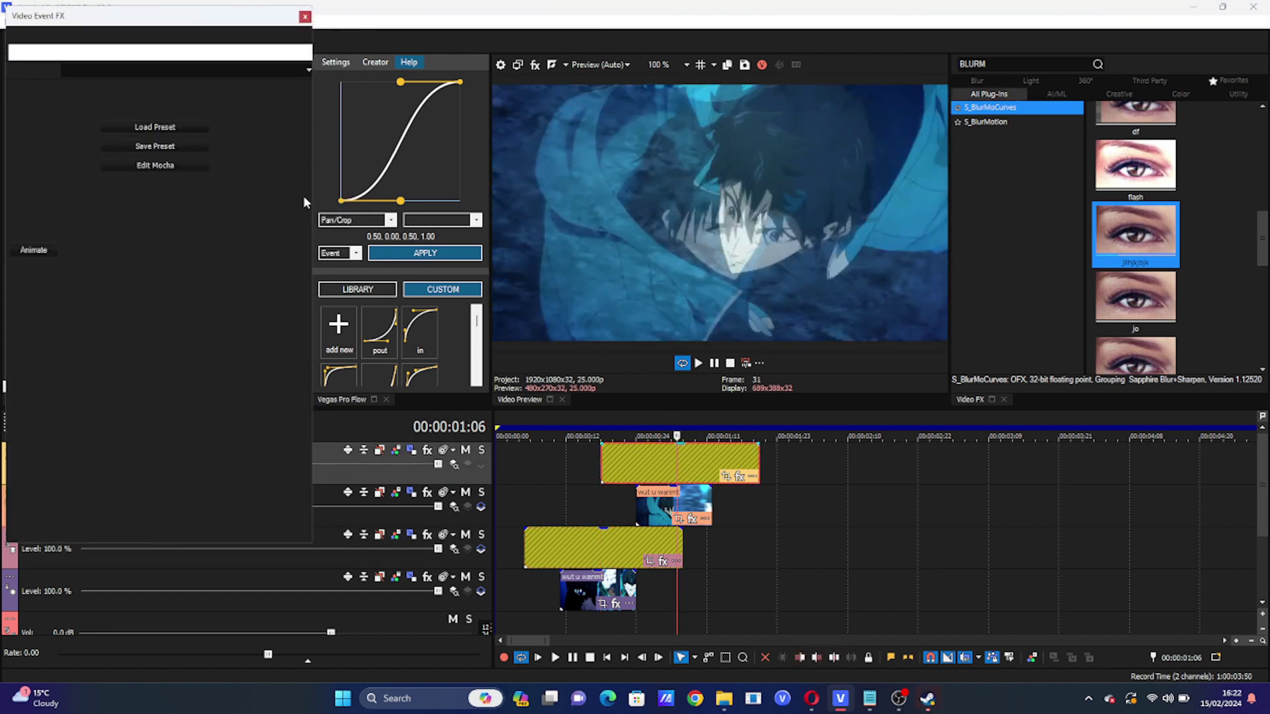
pyautogui.click(86, 225)
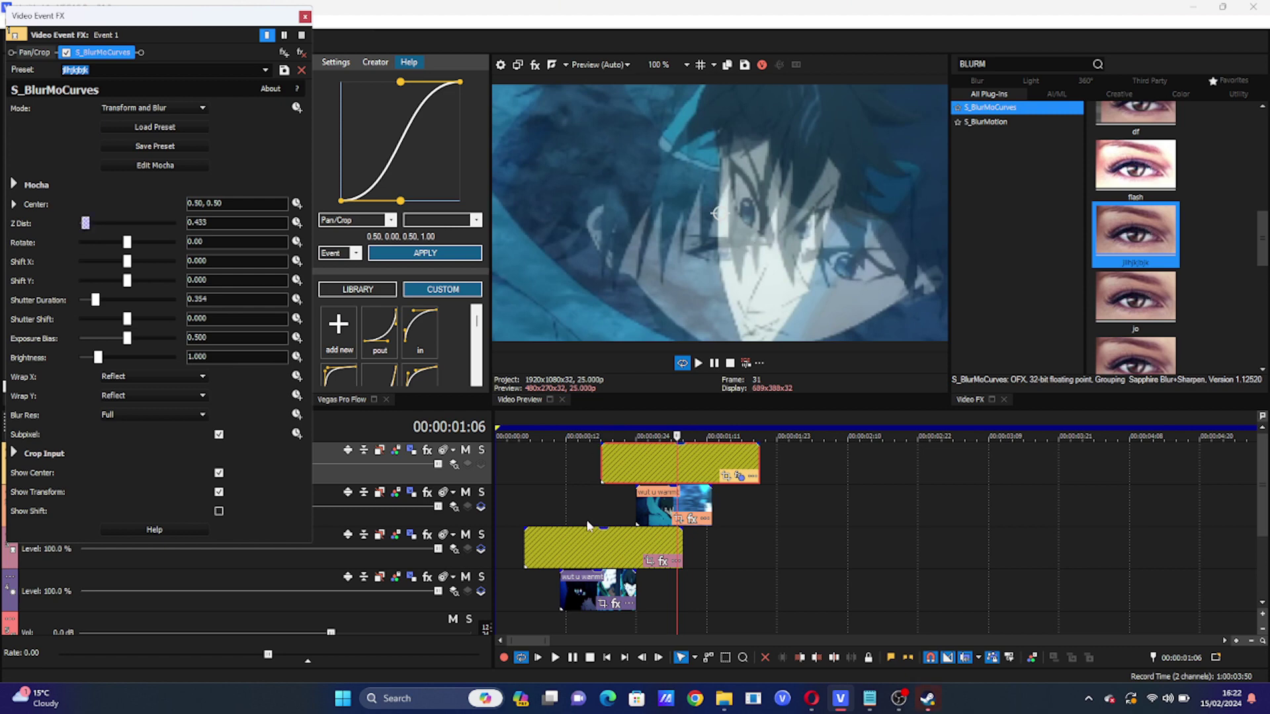
# Step through the frames around 00:00:00:18 to check the upper effect's reach over the first clip, and close the effect settings
pyautogui.click(585, 499)
pyautogui.press('Right')
pyautogui.press('Right')
pyautogui.press('Left')
pyautogui.press('Right')
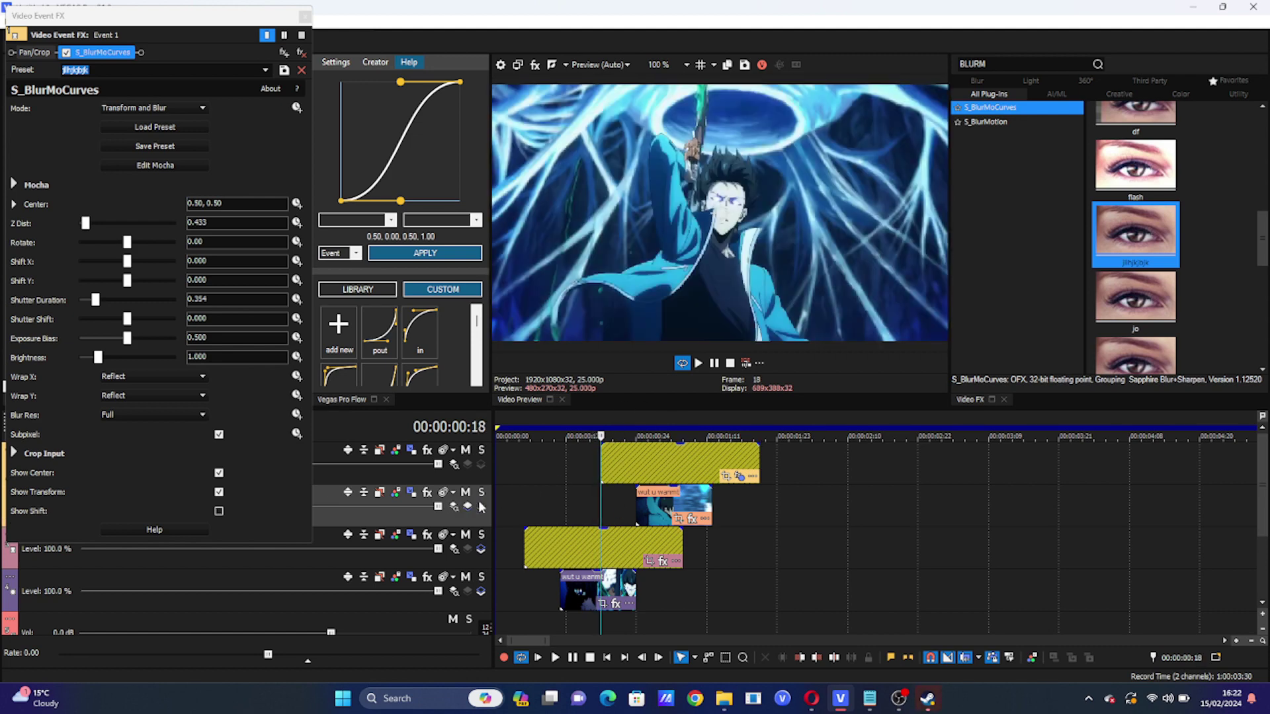
pyautogui.click(304, 16)
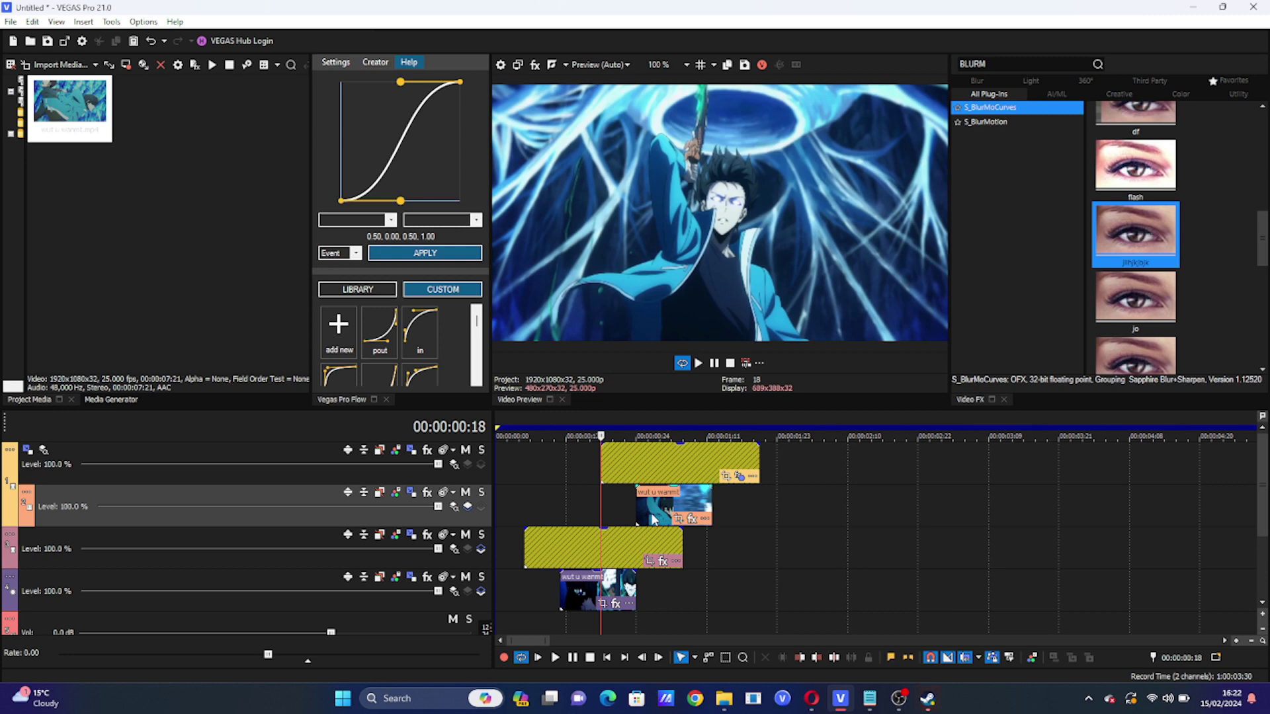
# Make each clip's track a compositing child of the adjustment event track directly above it
pyautogui.click(476, 508)
pyautogui.click(480, 509)
pyautogui.click(582, 545)
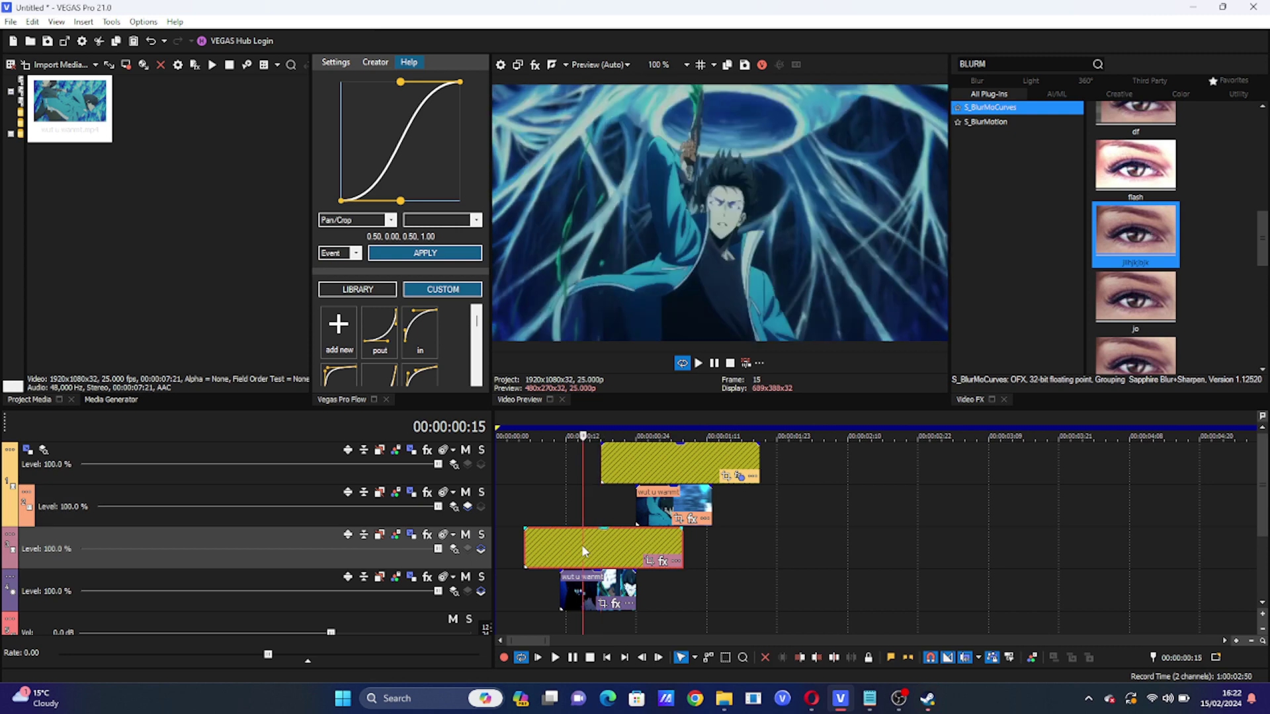
pyautogui.click(479, 591)
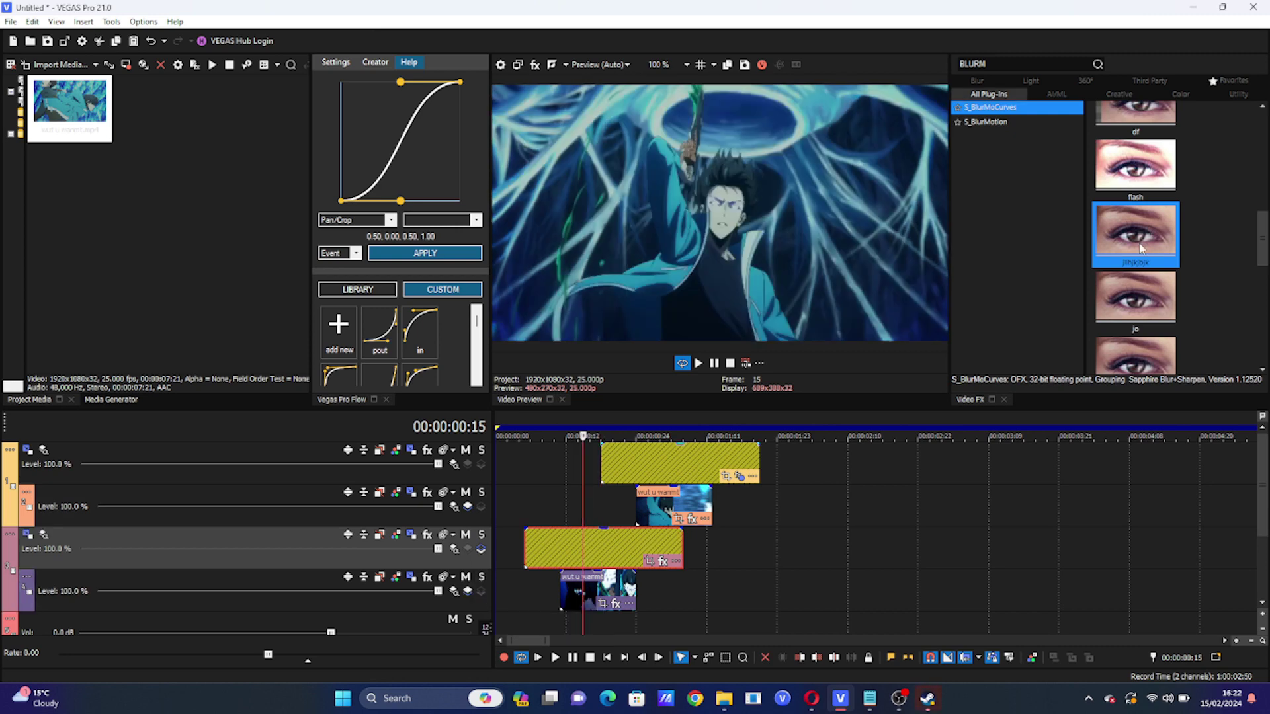
# Duplicate the lower adjustment event's track together with its event
pyautogui.click(593, 544)
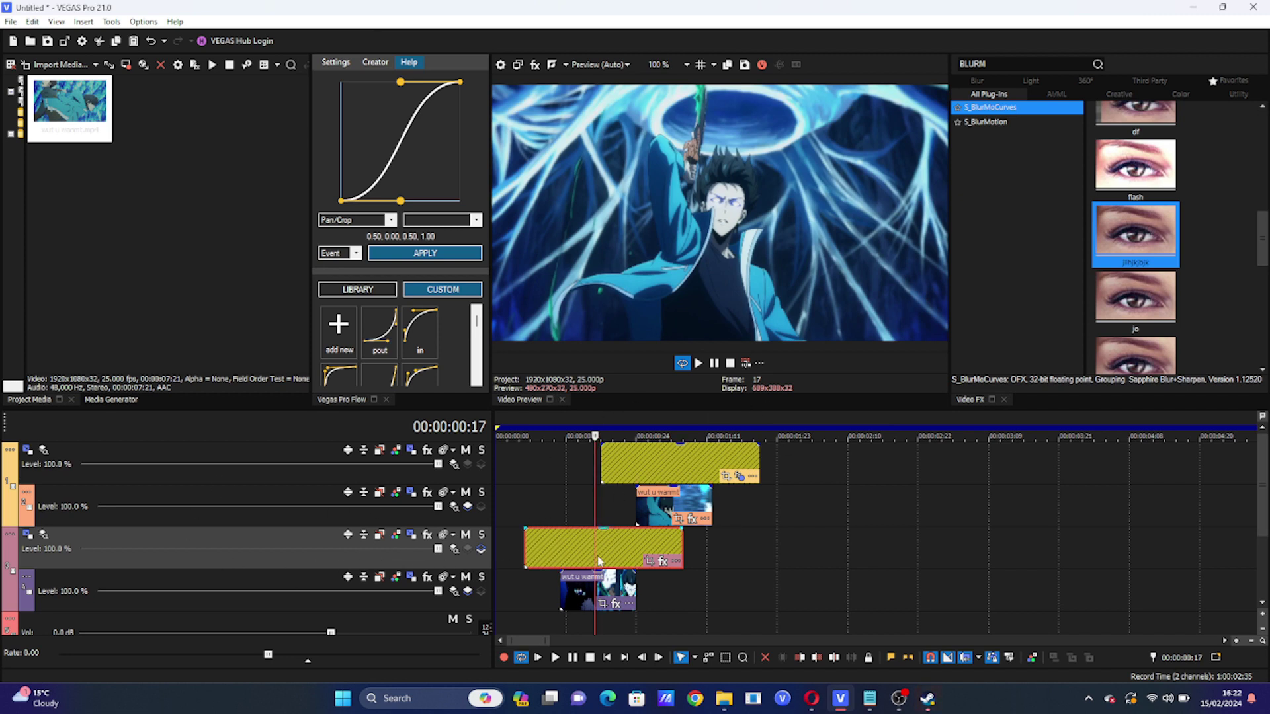
pyautogui.rightClick(704, 538)
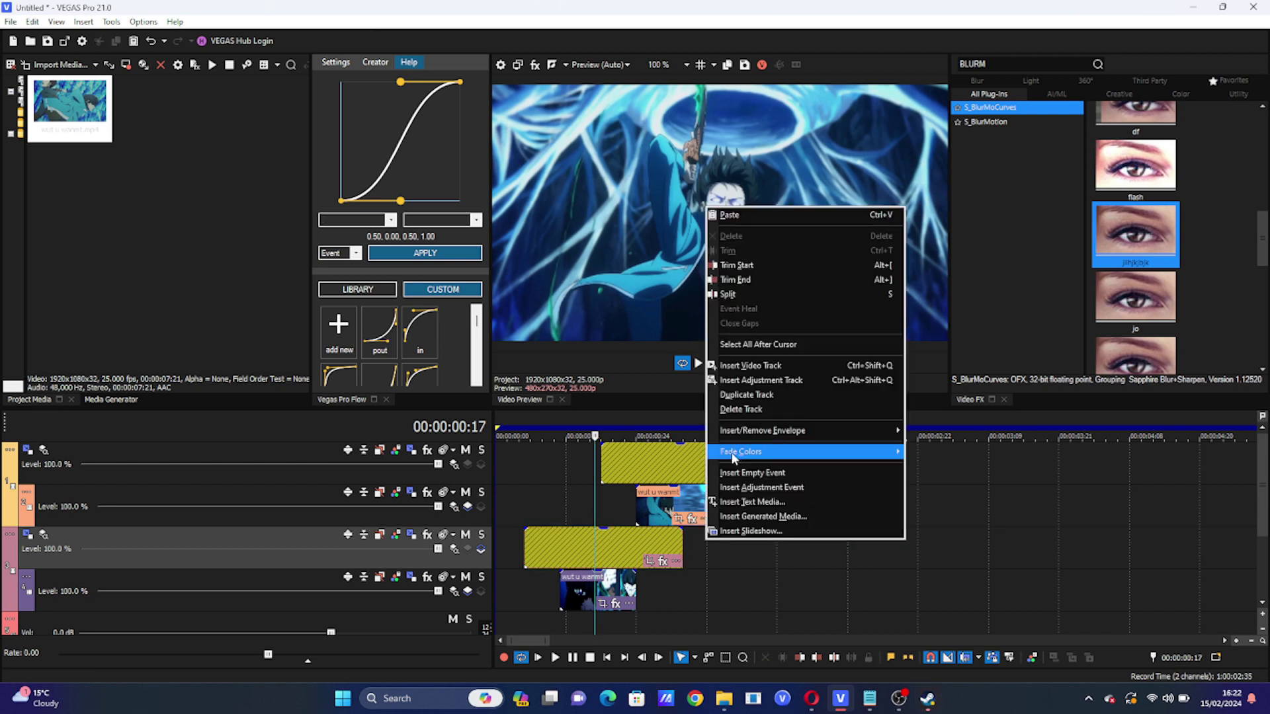
pyautogui.click(757, 400)
pyautogui.click(593, 591)
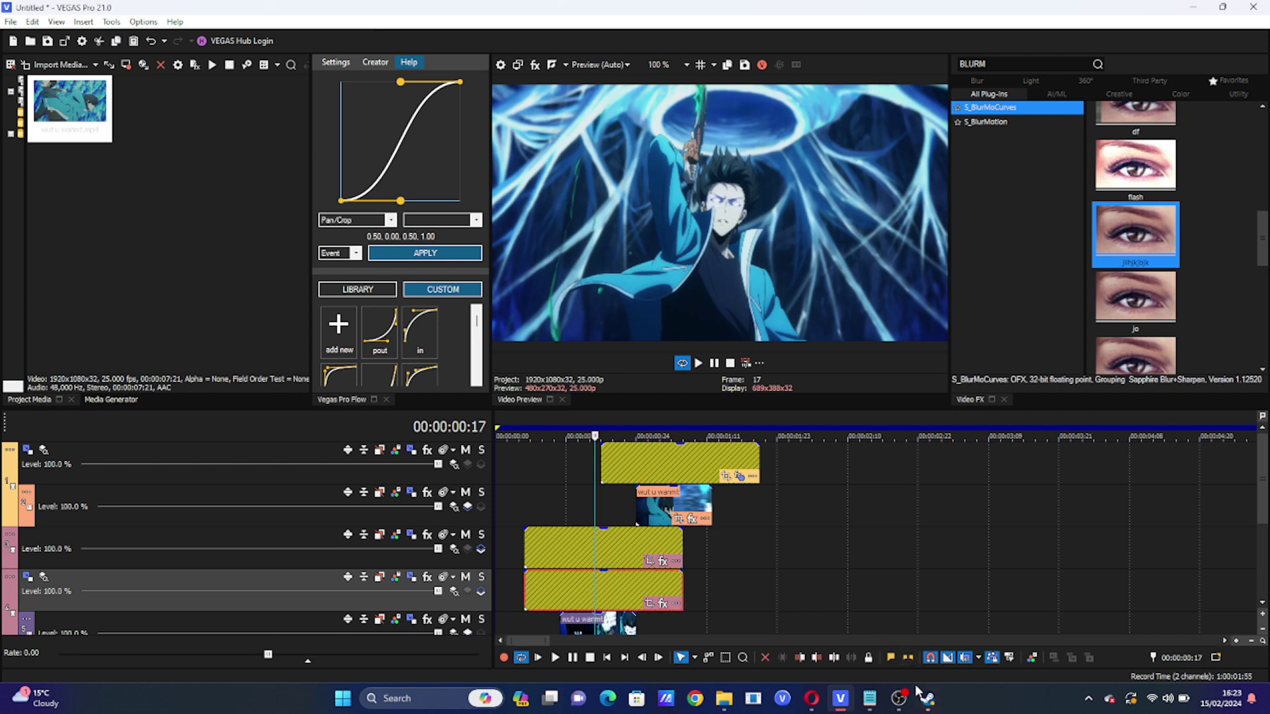
# Switch to Notepad, enlarge its window and replace the note with "U CAN DO BOTH FOR POS SHAKE AND TRANSITIONS OR JUST USE ONE"
pyautogui.click(870, 698)
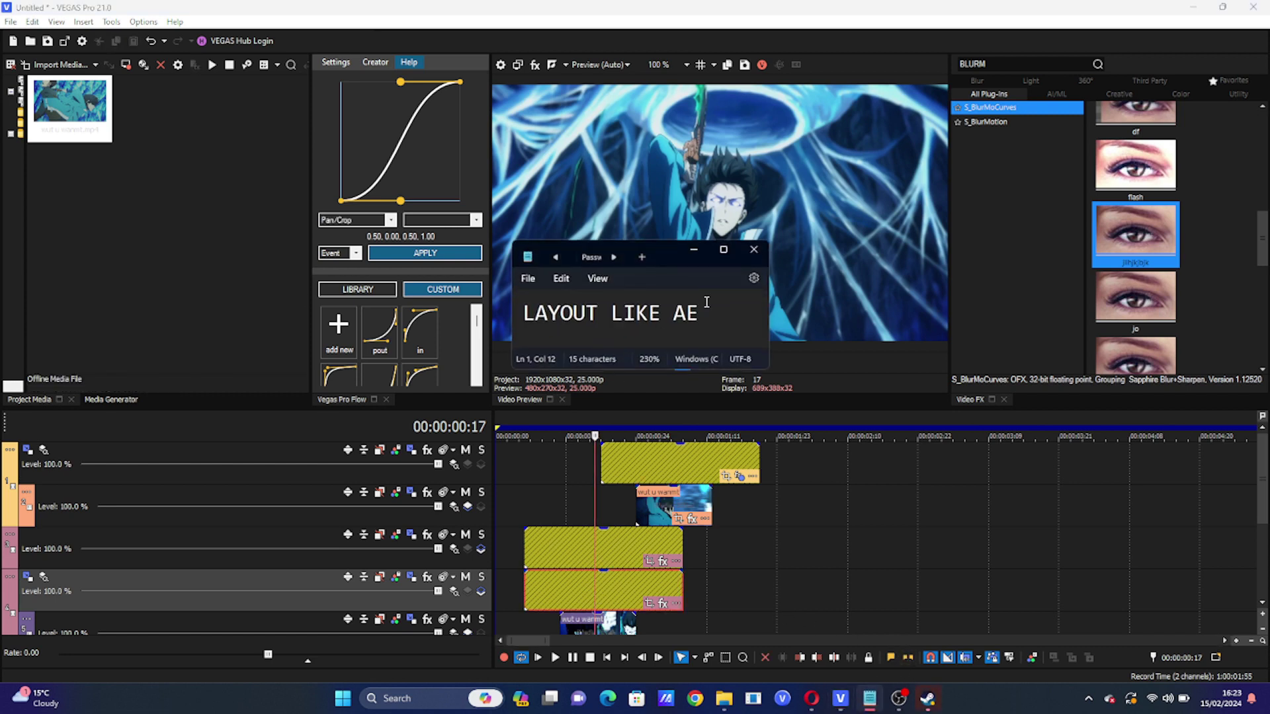
pyautogui.moveTo(765, 372); pyautogui.dragTo(891, 409)
pyautogui.click(751, 344)
pyautogui.moveTo(744, 338); pyautogui.dragTo(489, 311)
pyautogui.write('U CAN DO BOTH FOR POS SHAKE AND TRANSITIONS OR ')
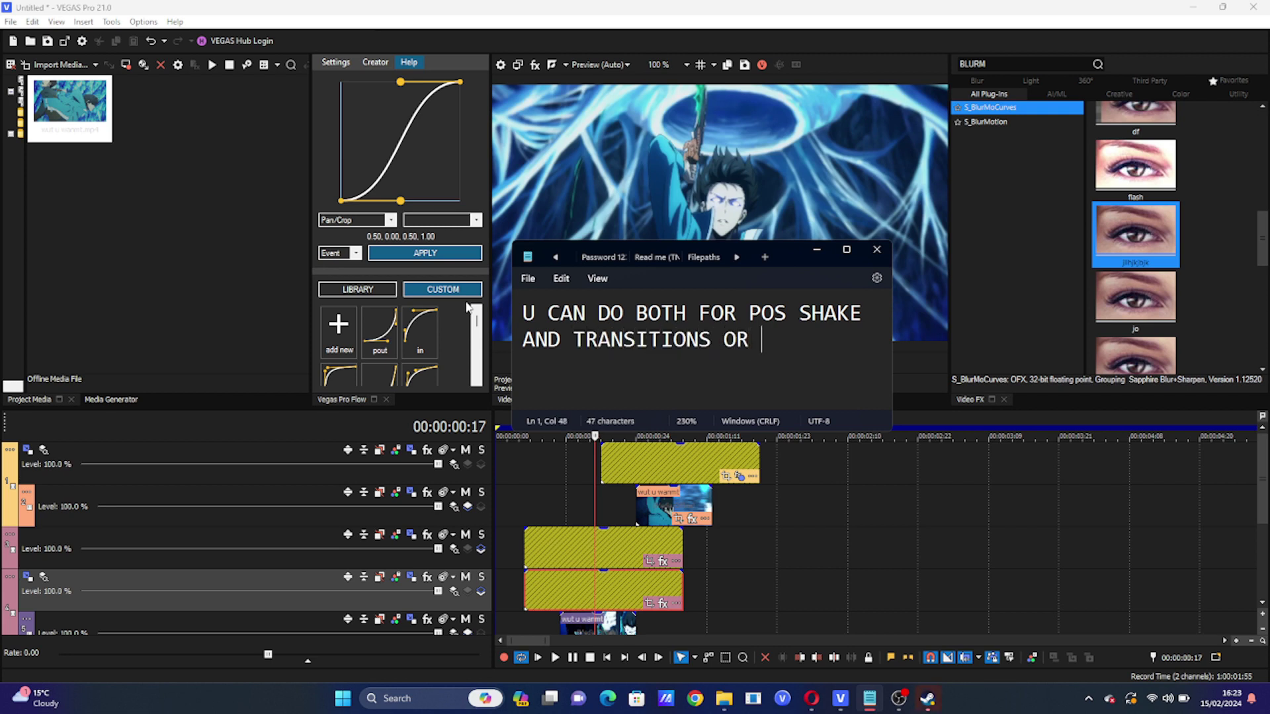
pyautogui.write('JUST USE ONE')
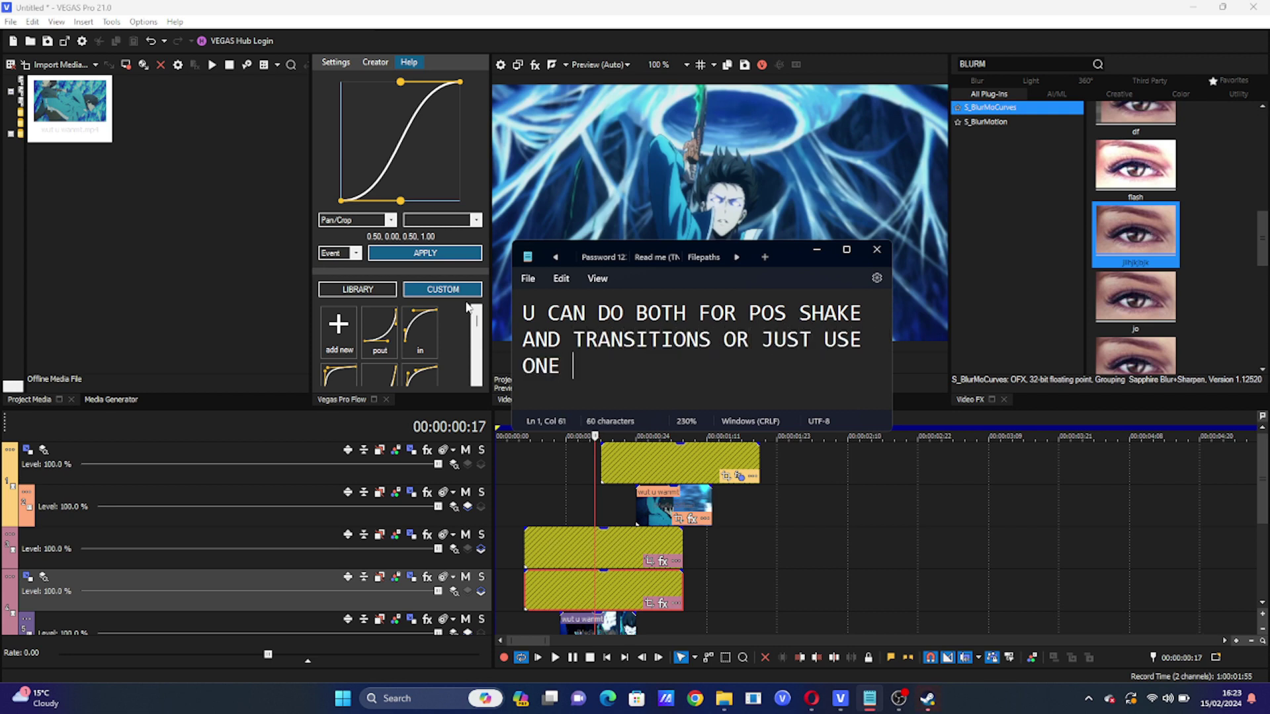
# Add a new line to the note reading "EACH ONE U MAKE IT A PARENT TRACK"
pyautogui.press('Return')
pyautogui.write('EACH O')
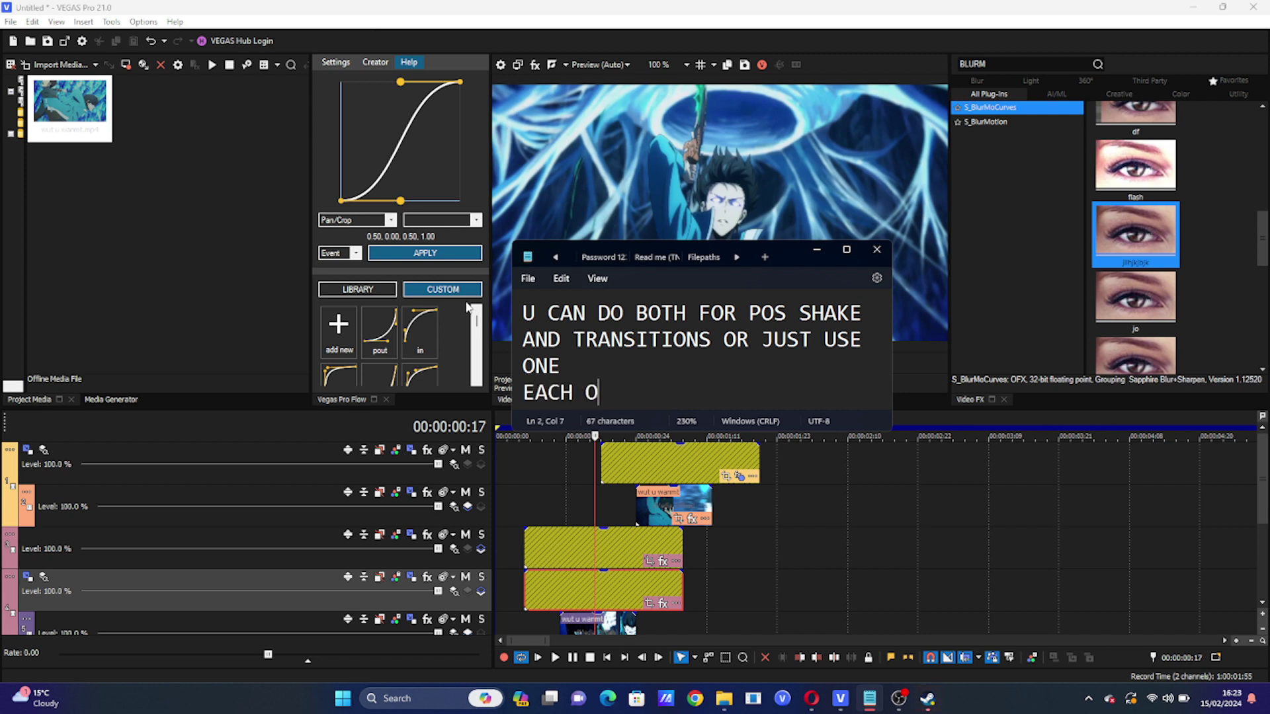
pyautogui.write('NE U MAKE ')
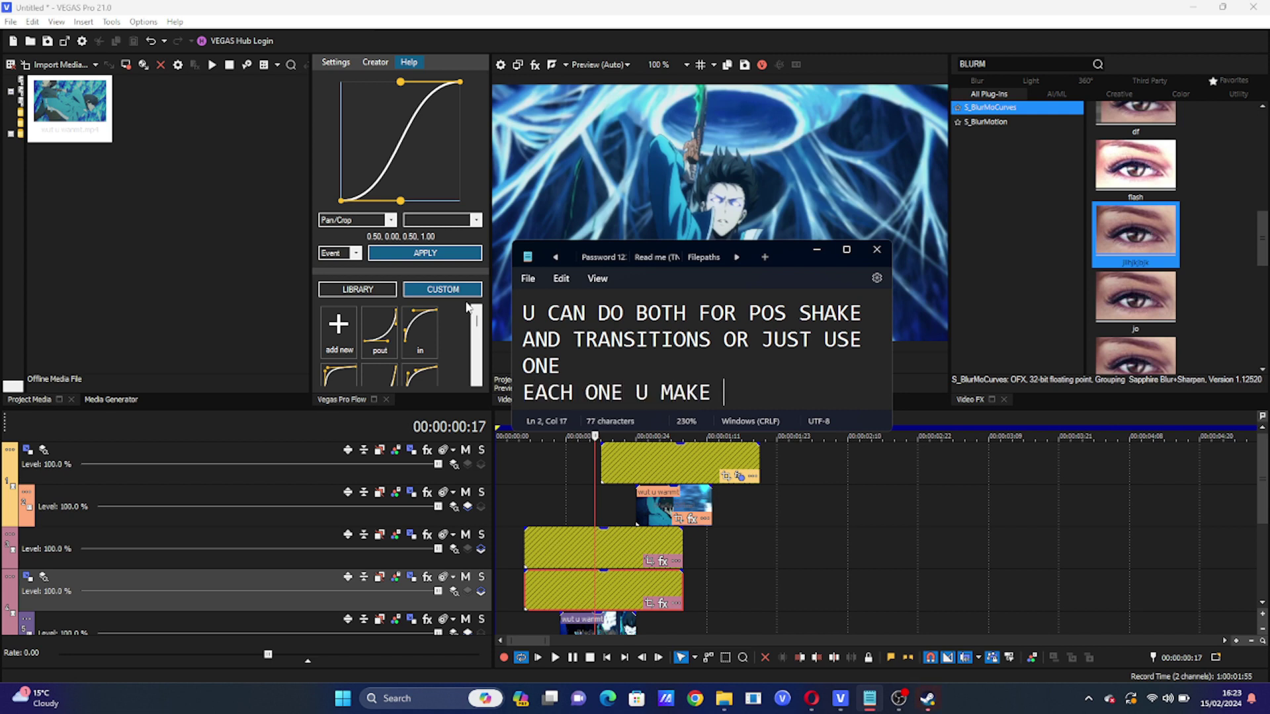
pyautogui.write('IT A PARENT TRACK')
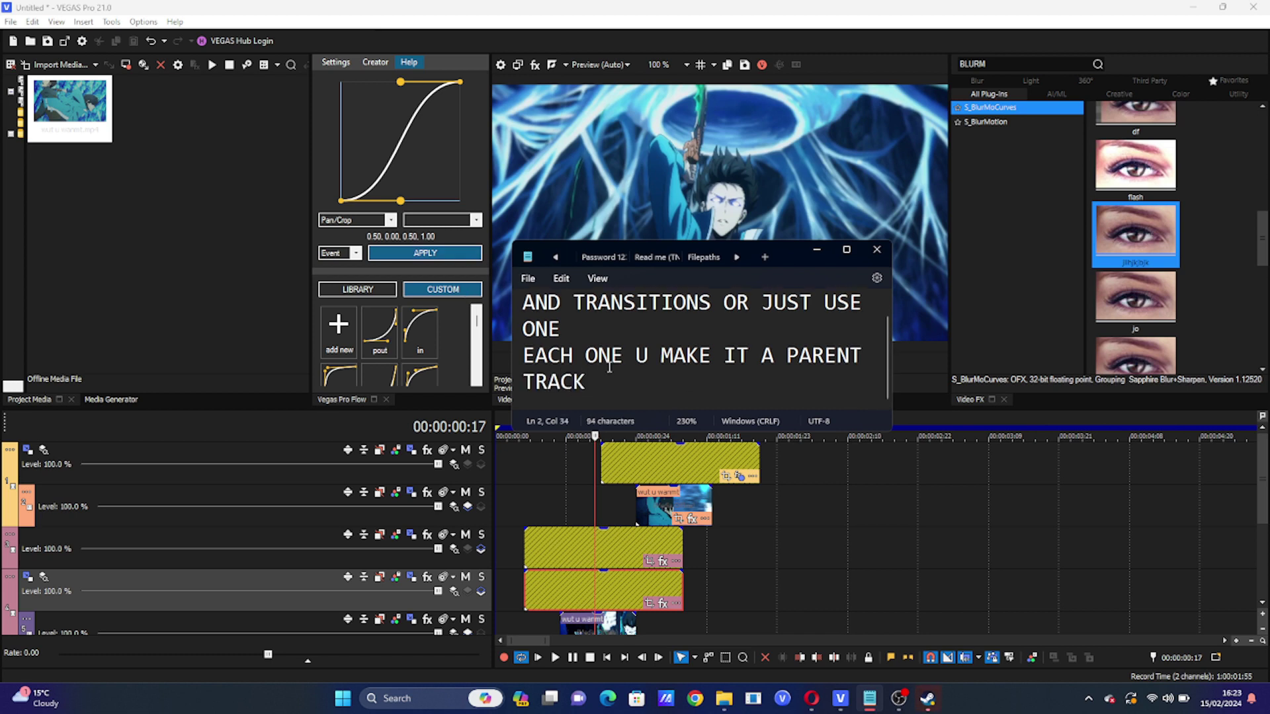
# Add another line to the note reading "THEN TO SAVE SPACE U CAN GROUP THE TRACKS"
pyautogui.press('Return')
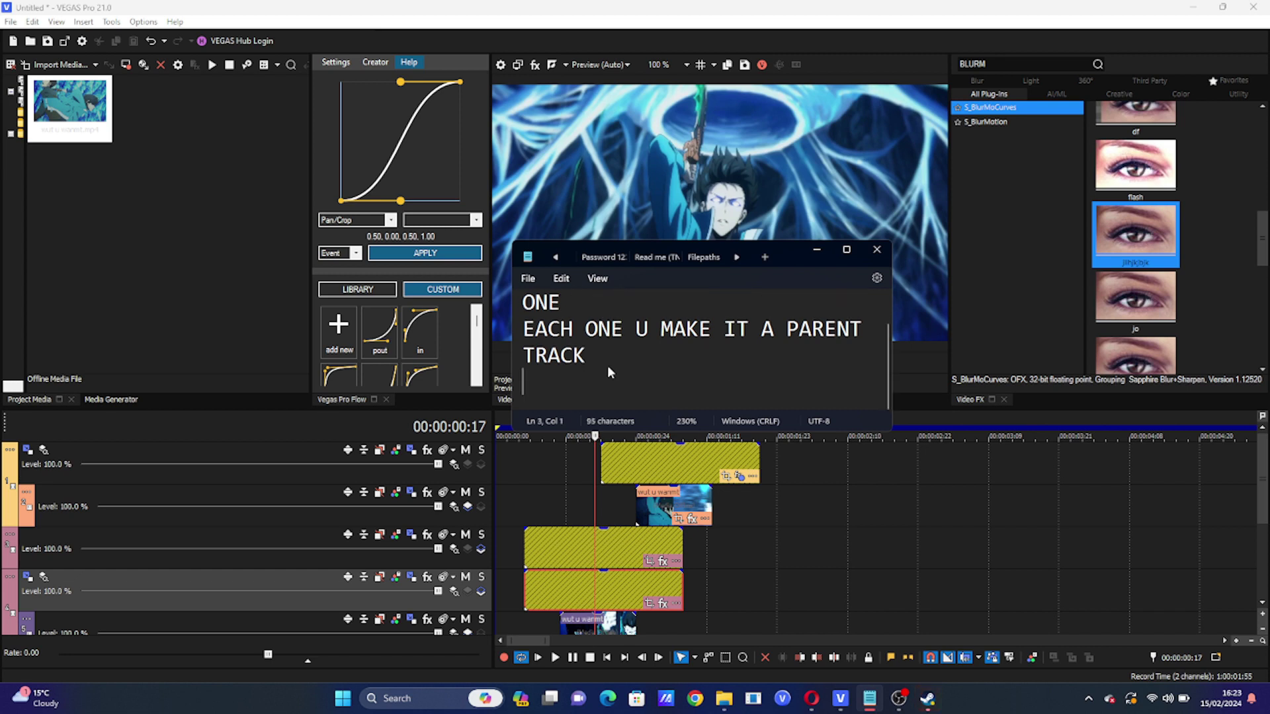
pyautogui.write('G')
pyautogui.press('BackSpace')
pyautogui.write('THEN TO SAVE SPA')
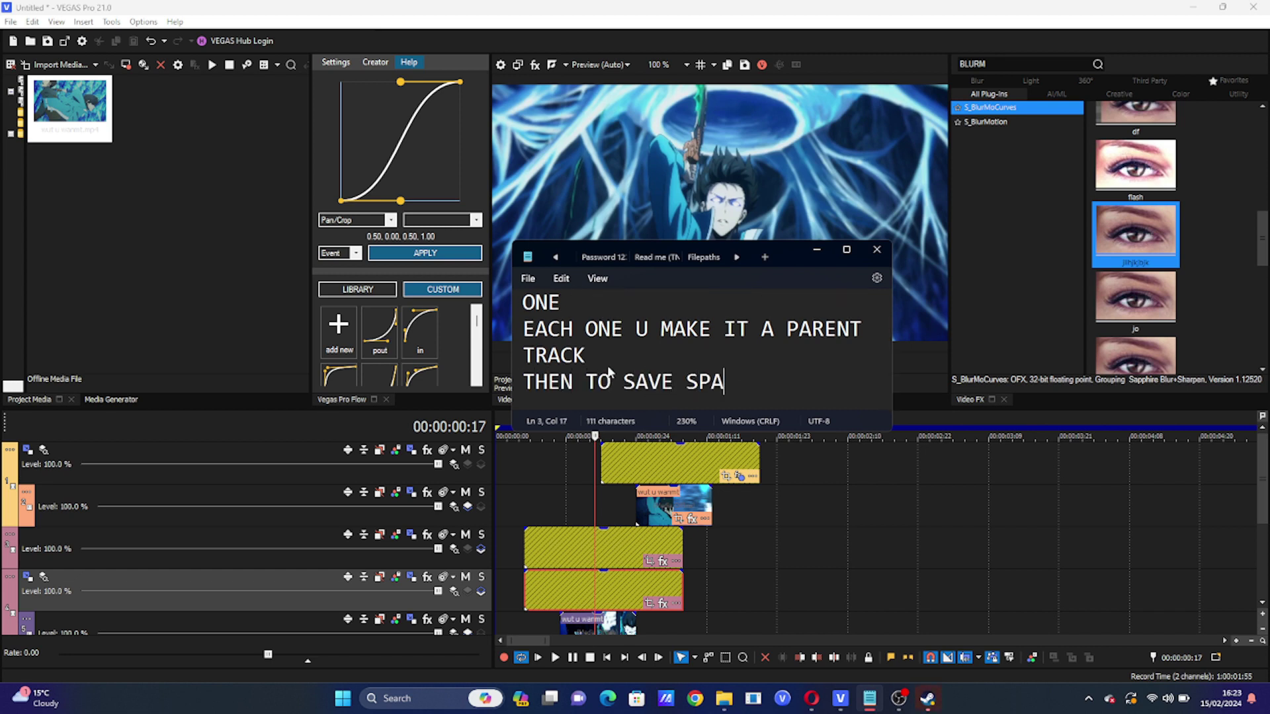
pyautogui.write('CE U CAN GROUP THE GT')
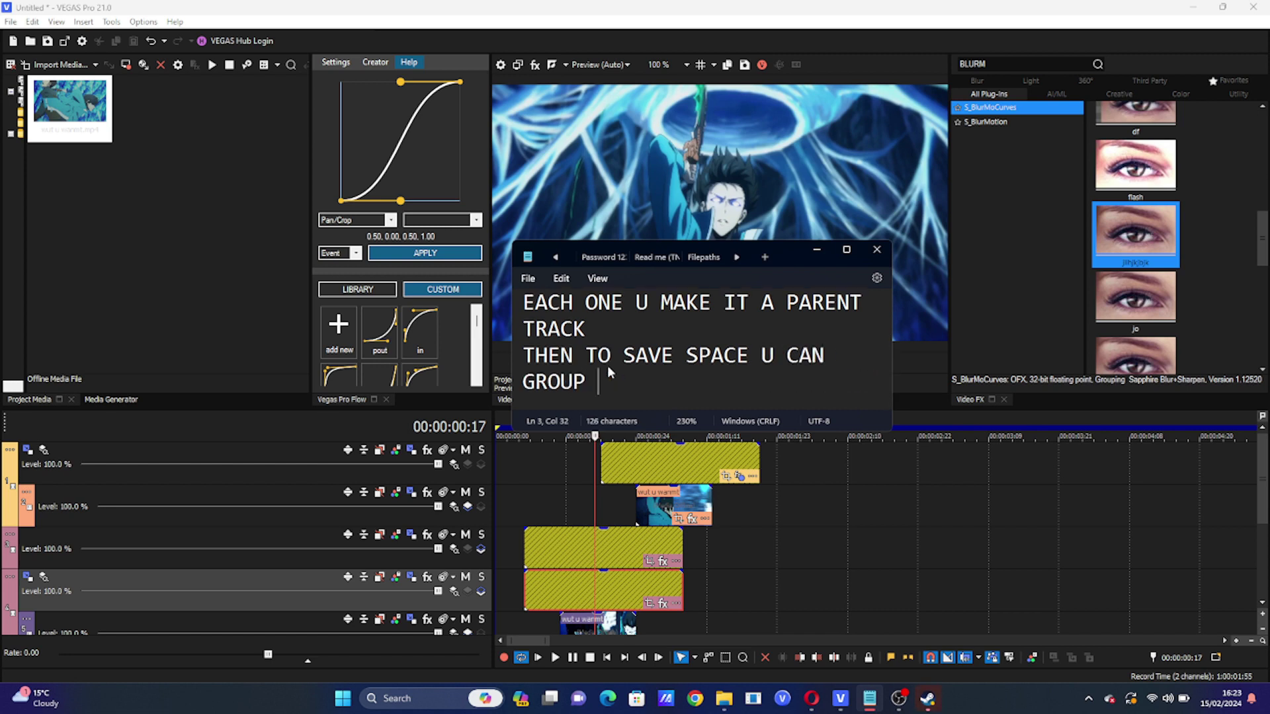
pyautogui.press('BackSpace')
pyautogui.press('BackSpace')
pyautogui.write('TRACKS')
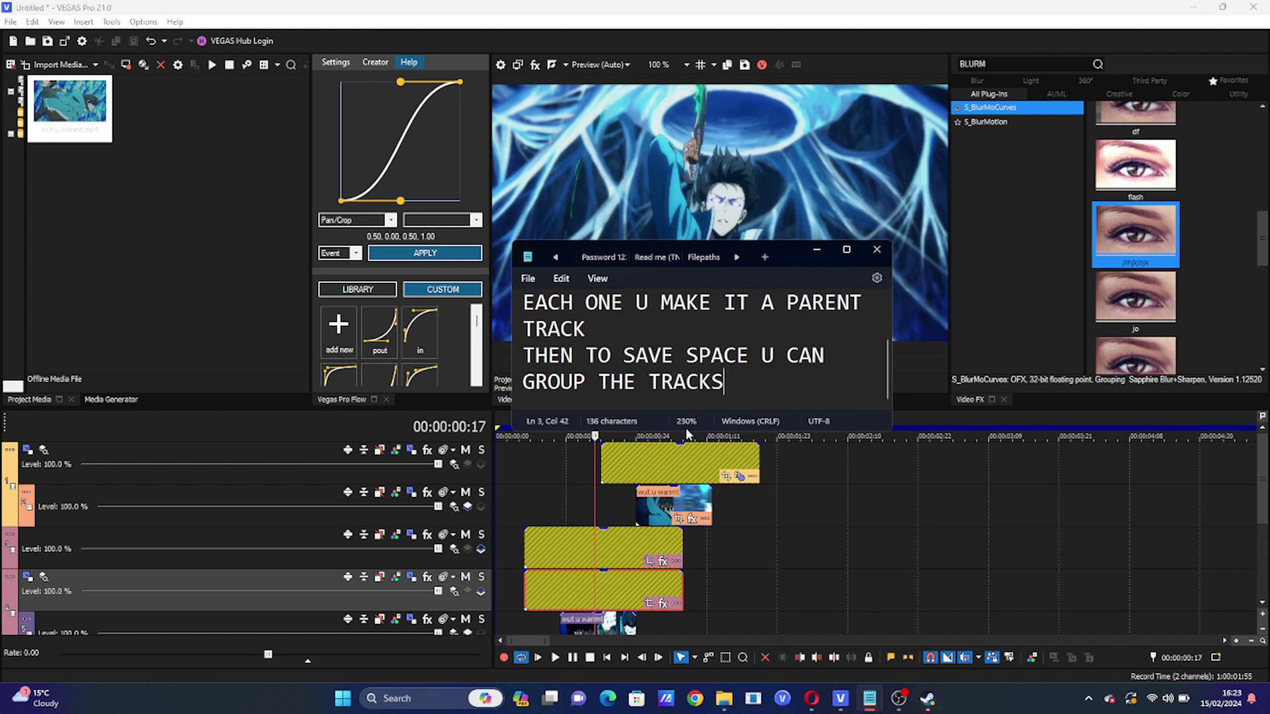
# Switch back to VEGAS Pro and make the duplicated adjustment track a compositing child of the adjustment track directly above it
pyautogui.click(248, 268)
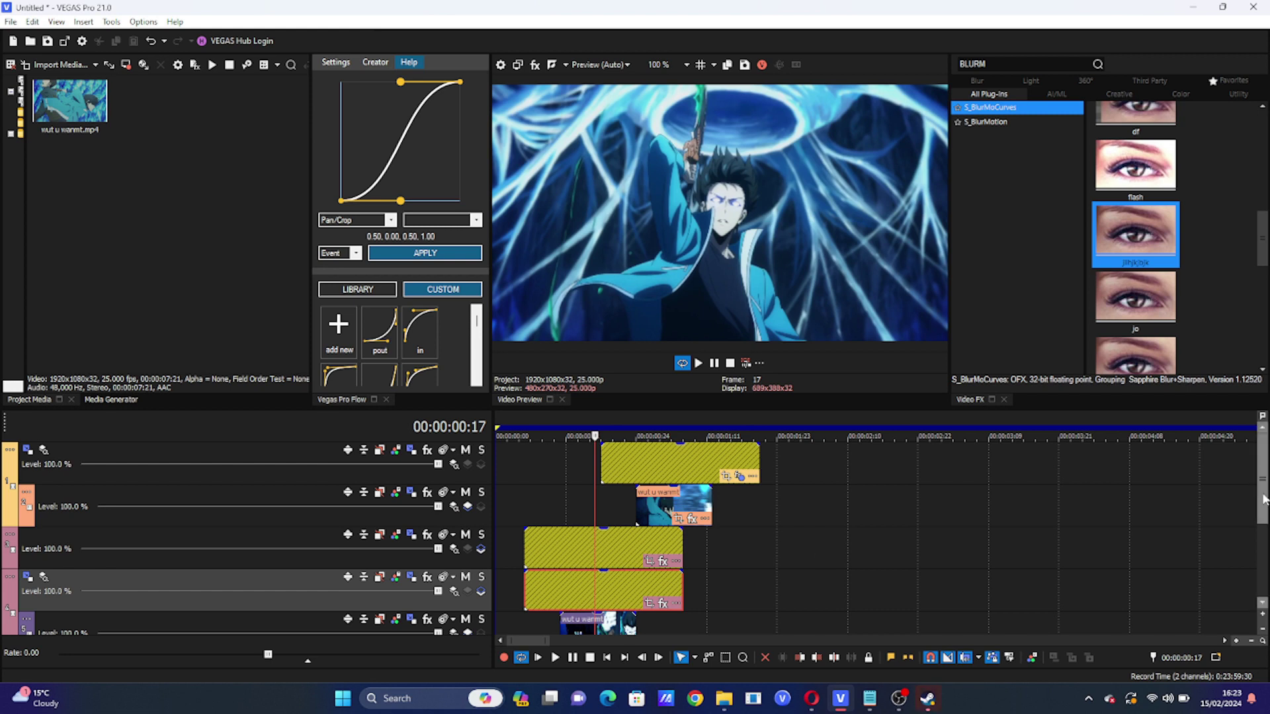
pyautogui.press('Delete')
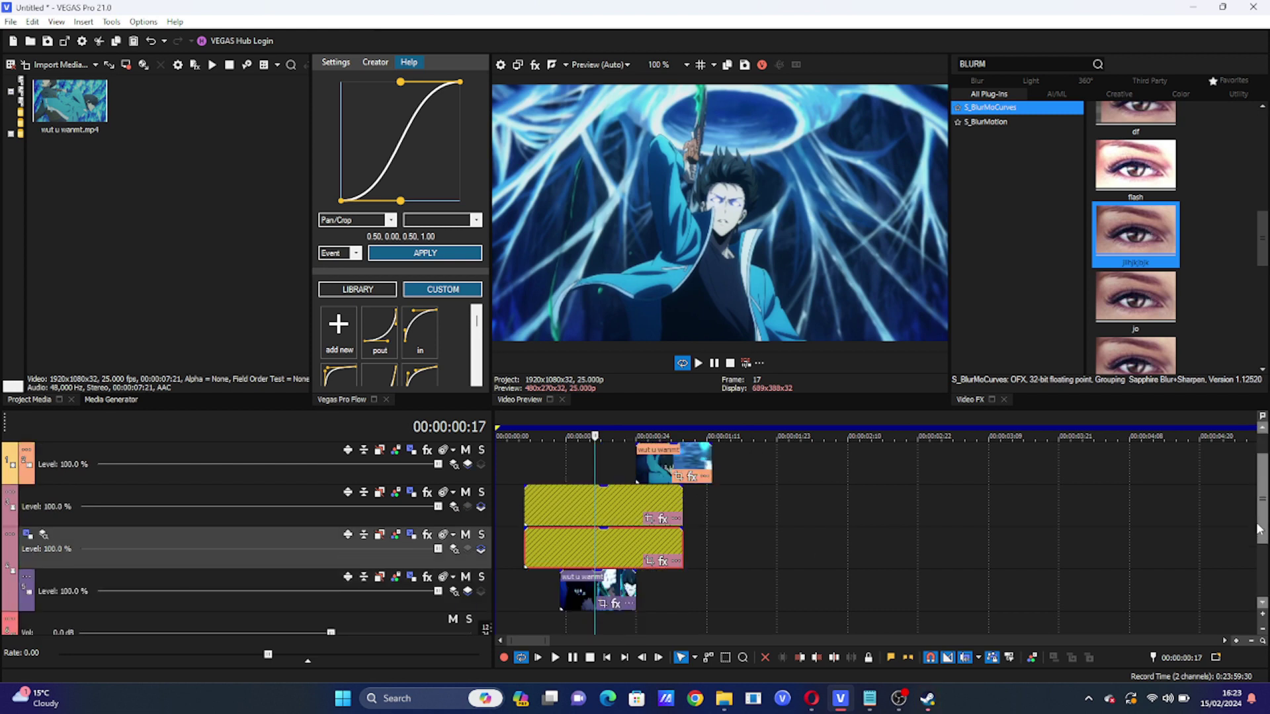
pyautogui.click(276, 580)
pyautogui.click(483, 551)
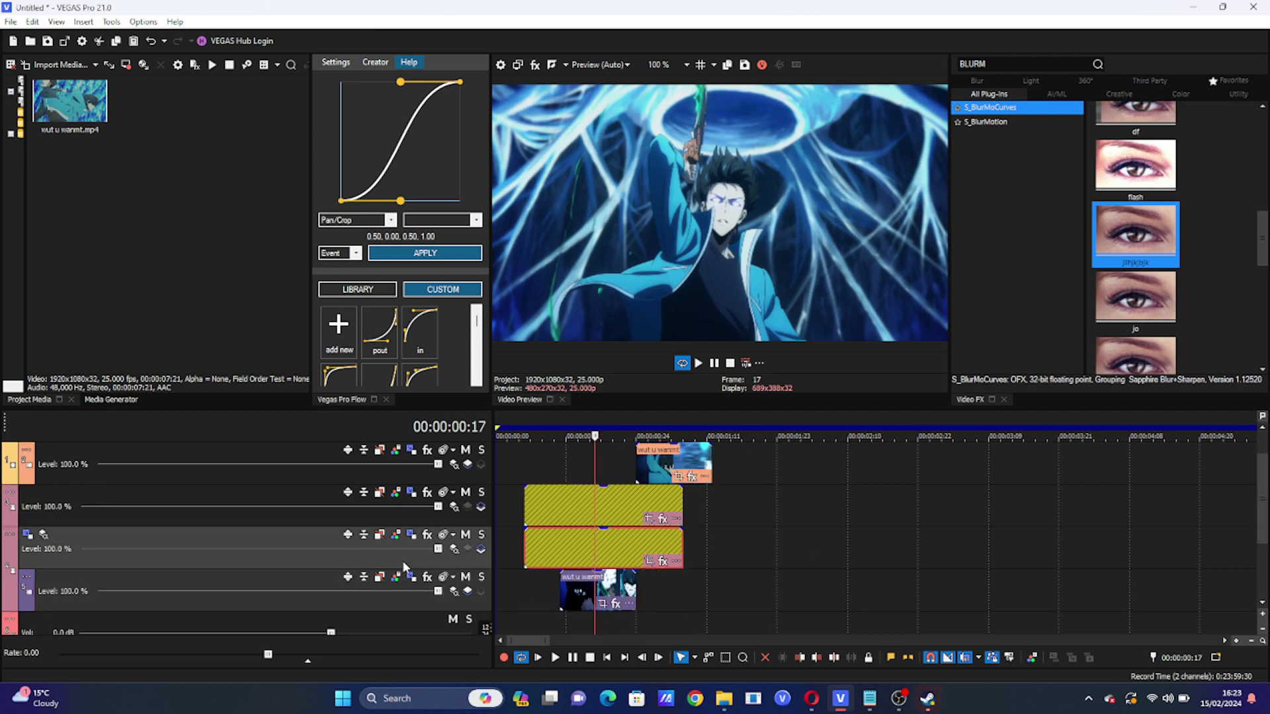
pyautogui.click(481, 549)
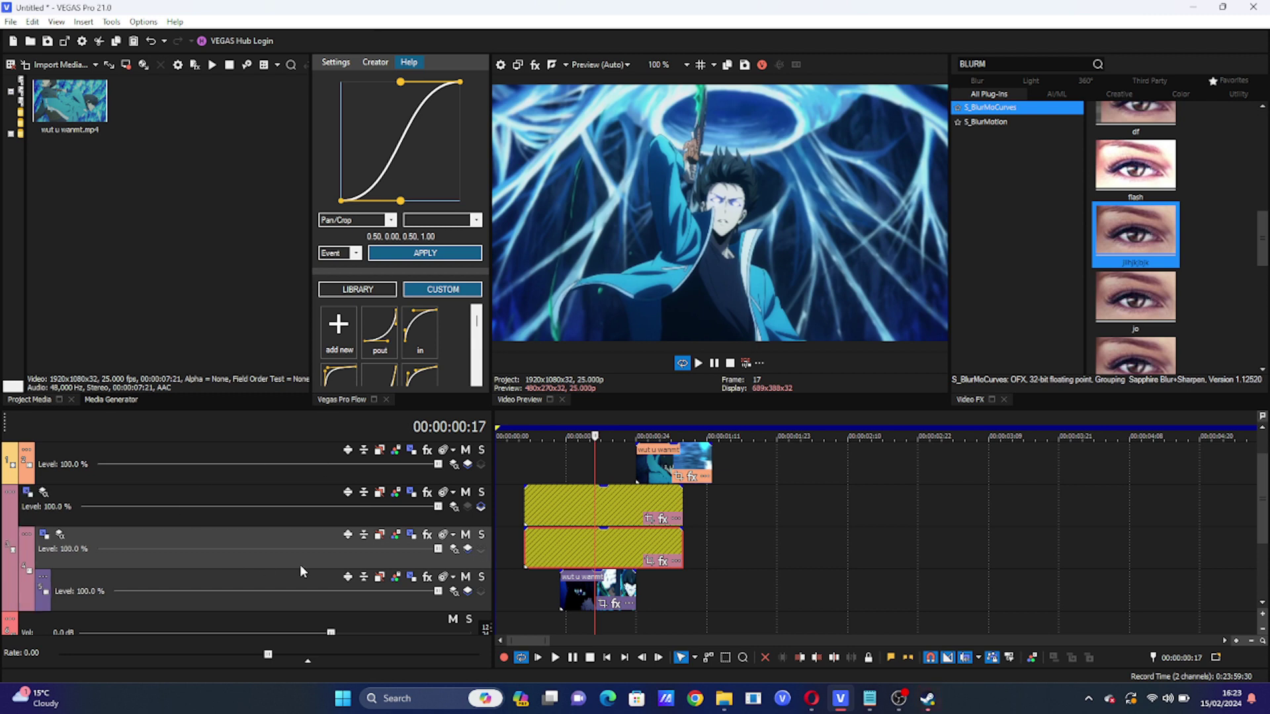
# Group the two lower adjustment tracks with their clip track into a track group and collapse the group
pyautogui.click(282, 521)
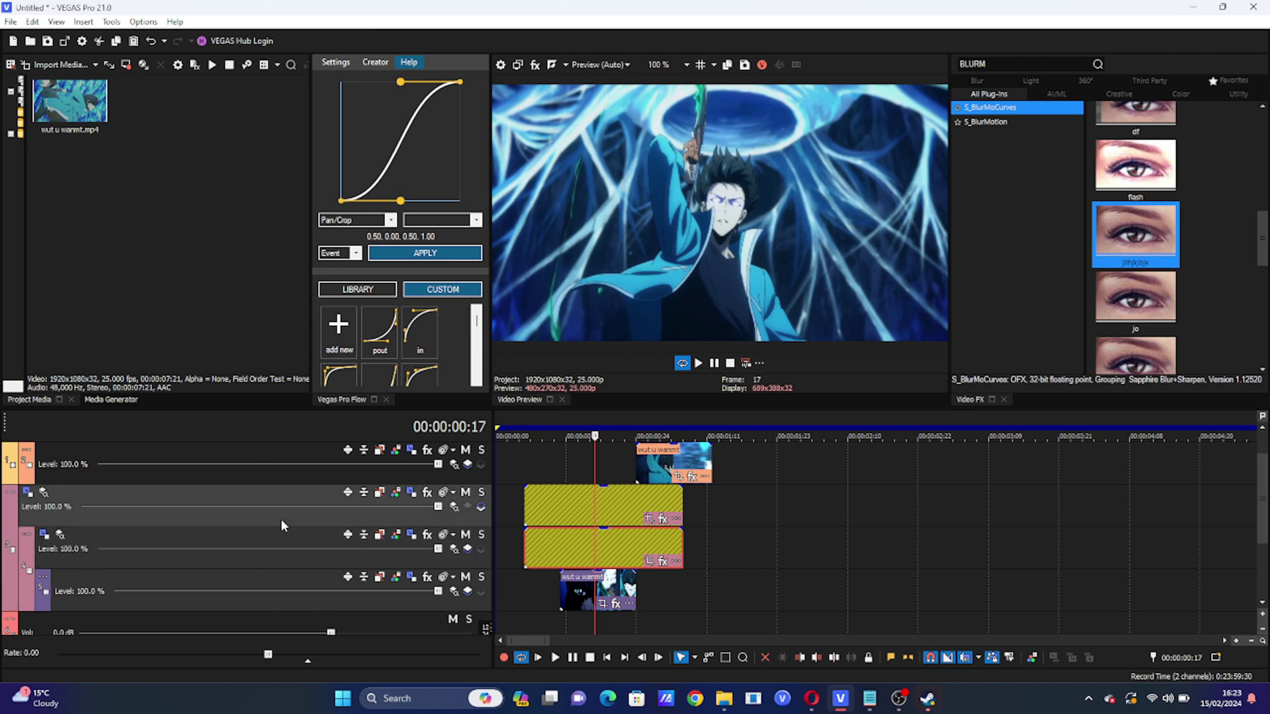
pyautogui.click(363, 492)
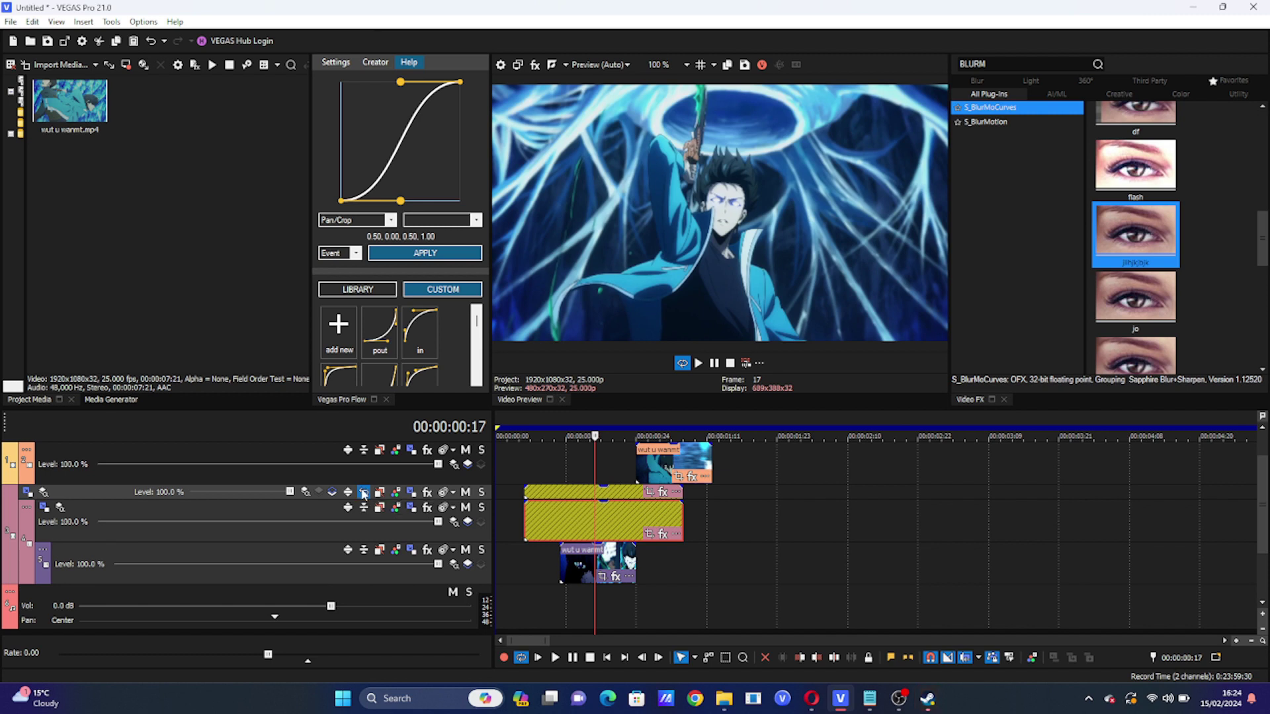
pyautogui.click(364, 493)
pyautogui.rightClick(176, 586)
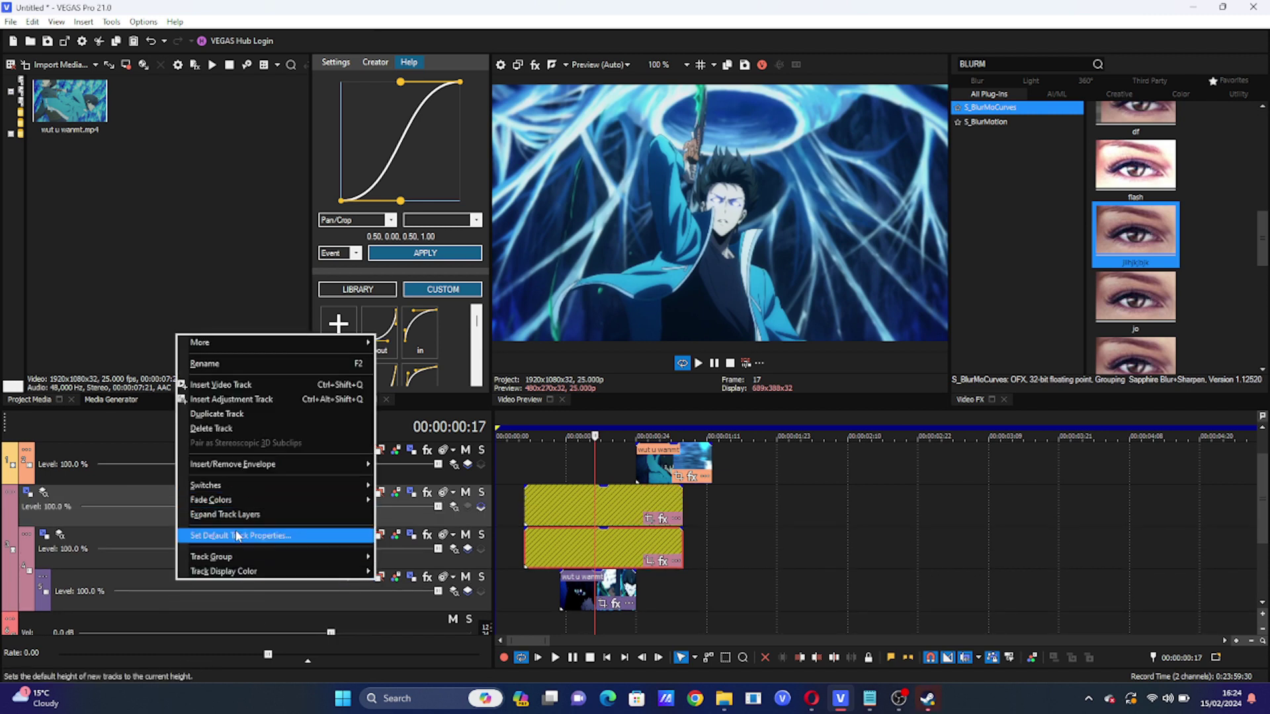
pyautogui.moveTo(257, 559)
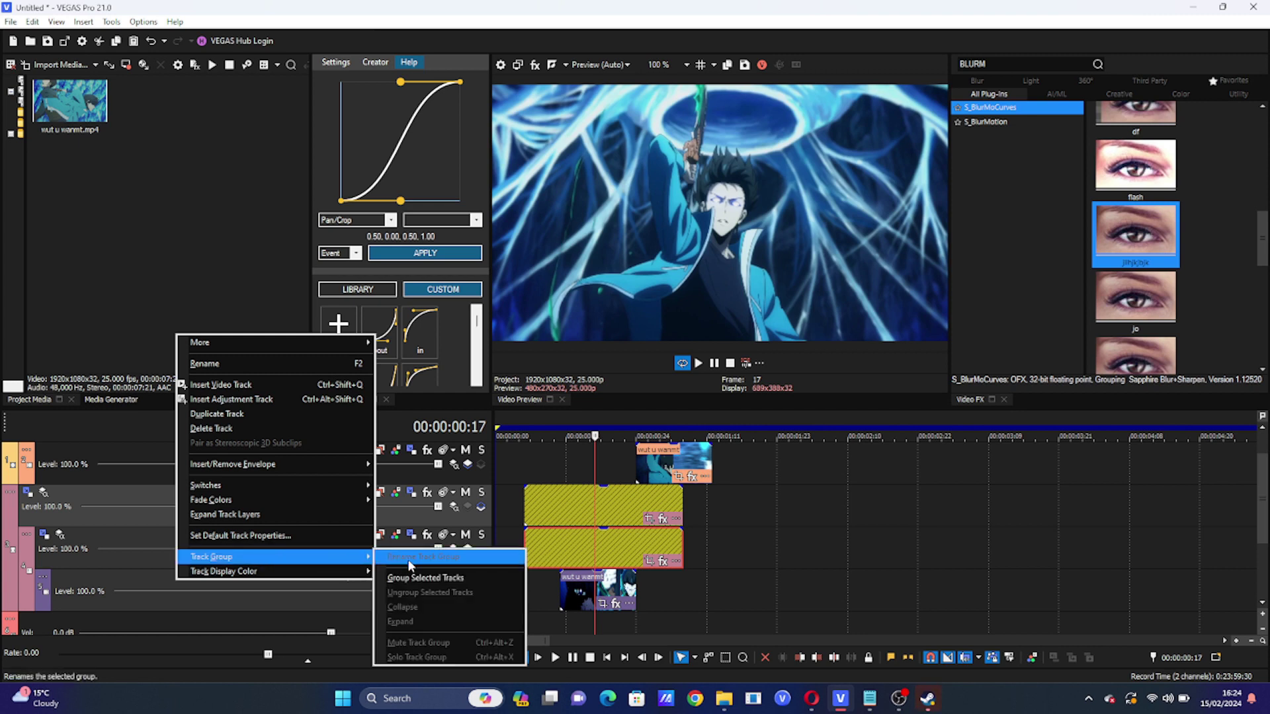
pyautogui.click(465, 579)
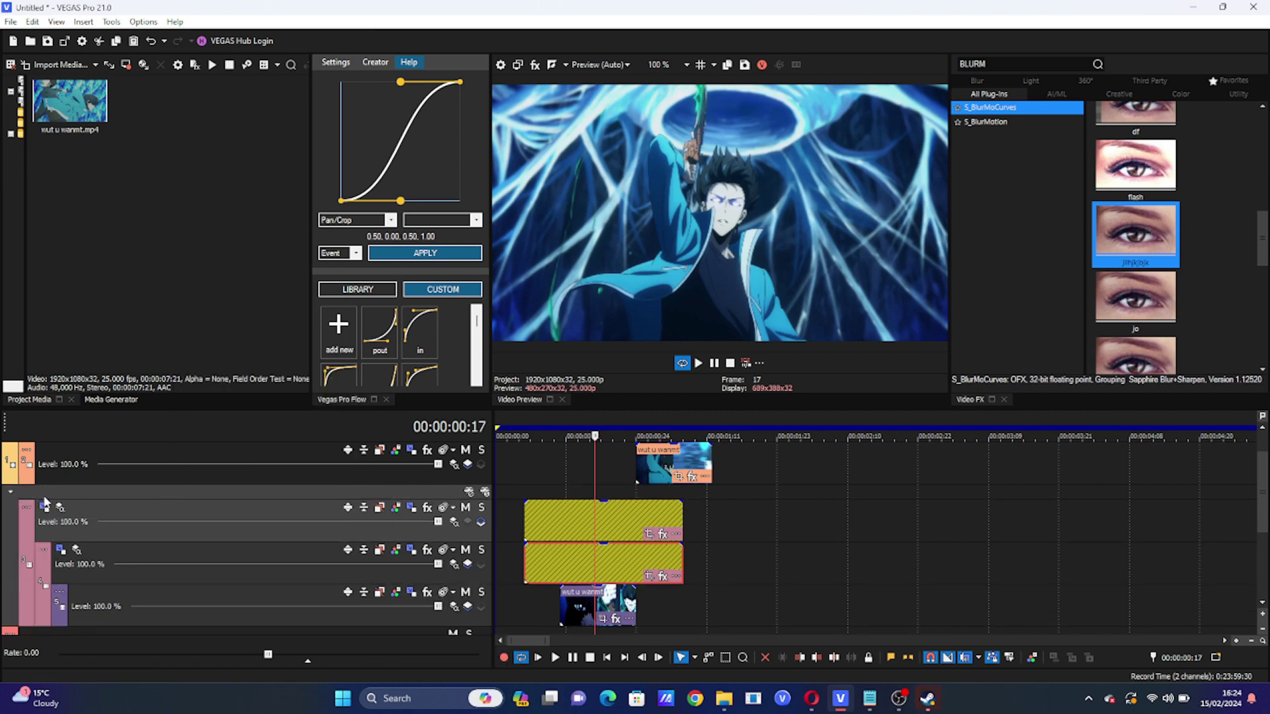
pyautogui.click(10, 495)
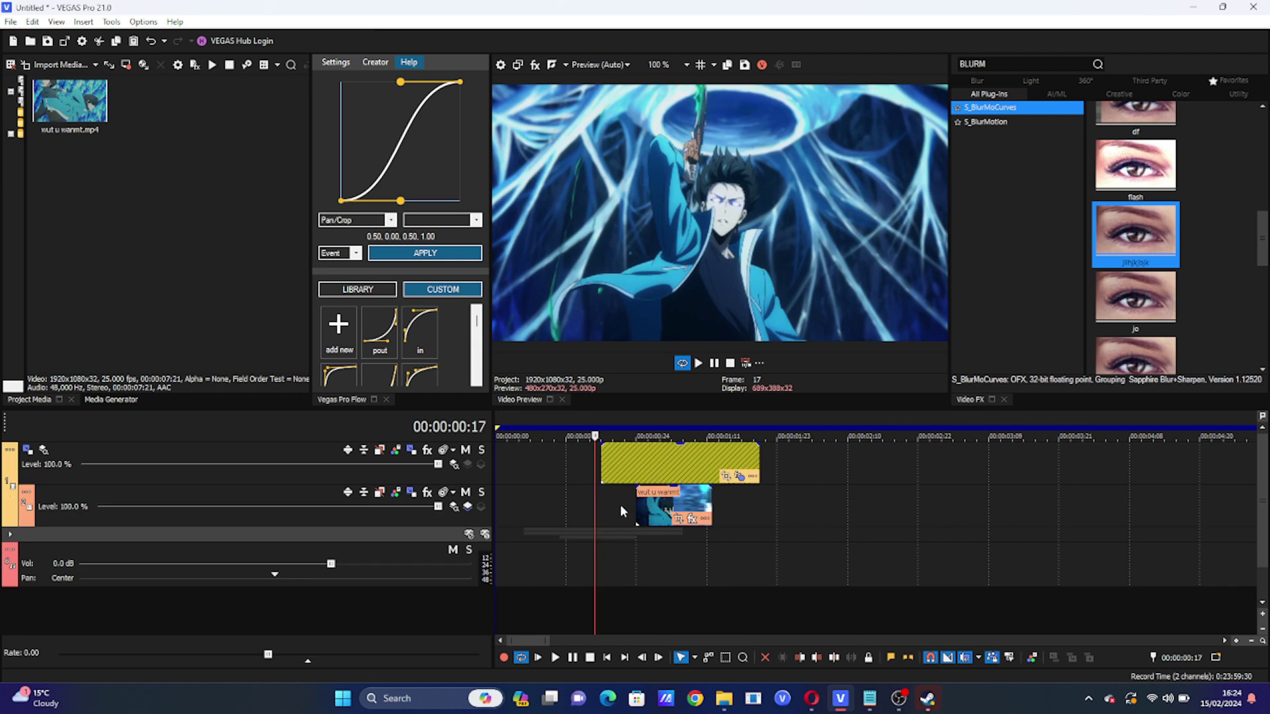
# Group the upper adjustment track with its child clip track into a second track group and collapse it
pyautogui.click(596, 511)
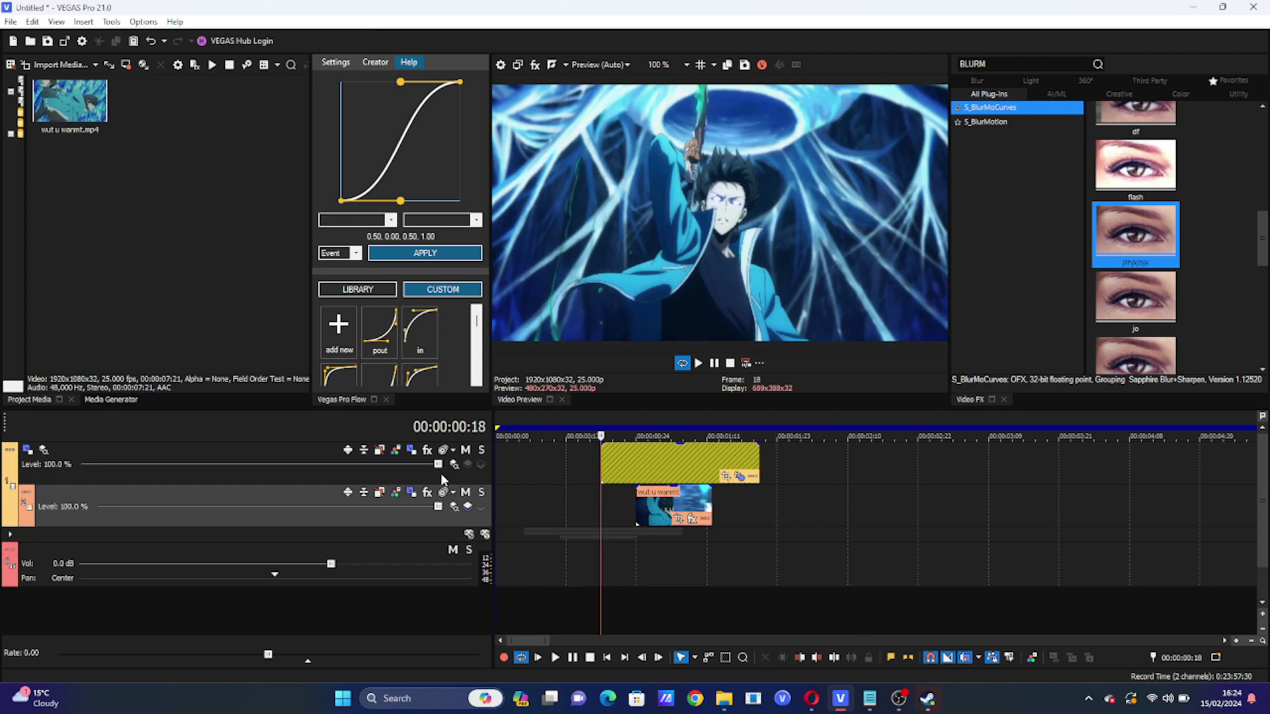
pyautogui.click(95, 445)
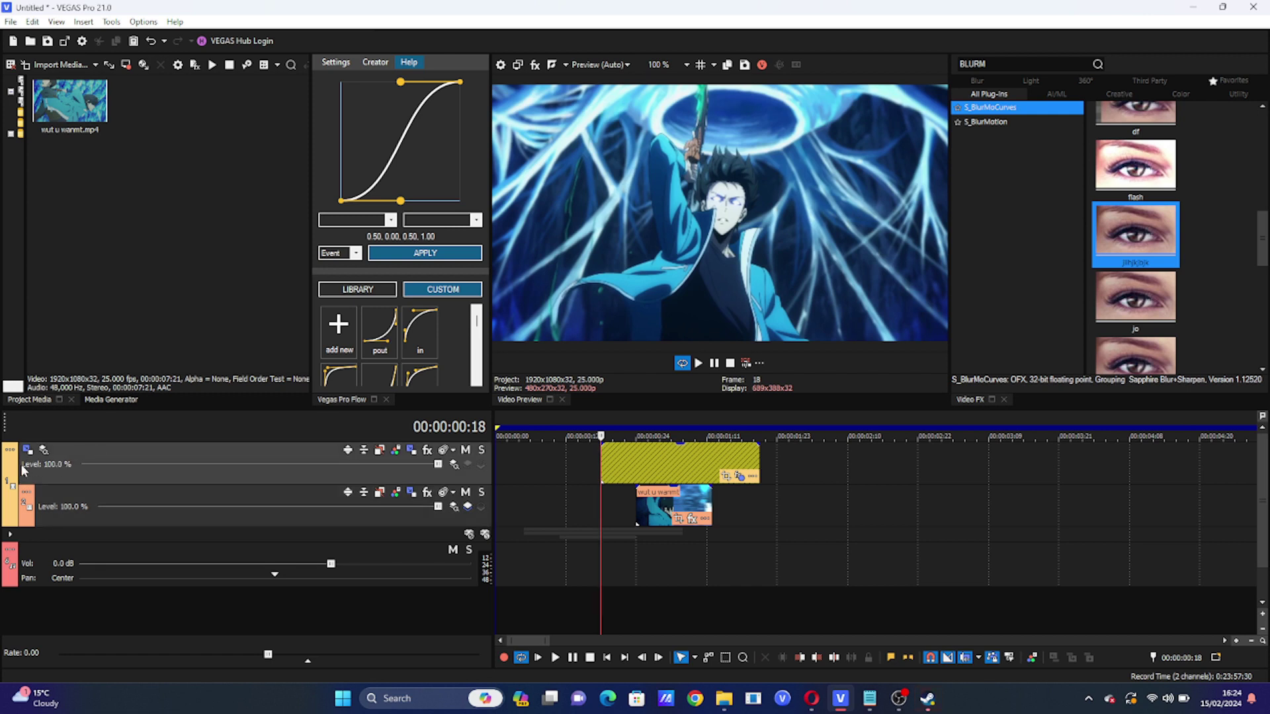
pyautogui.rightClick(121, 446)
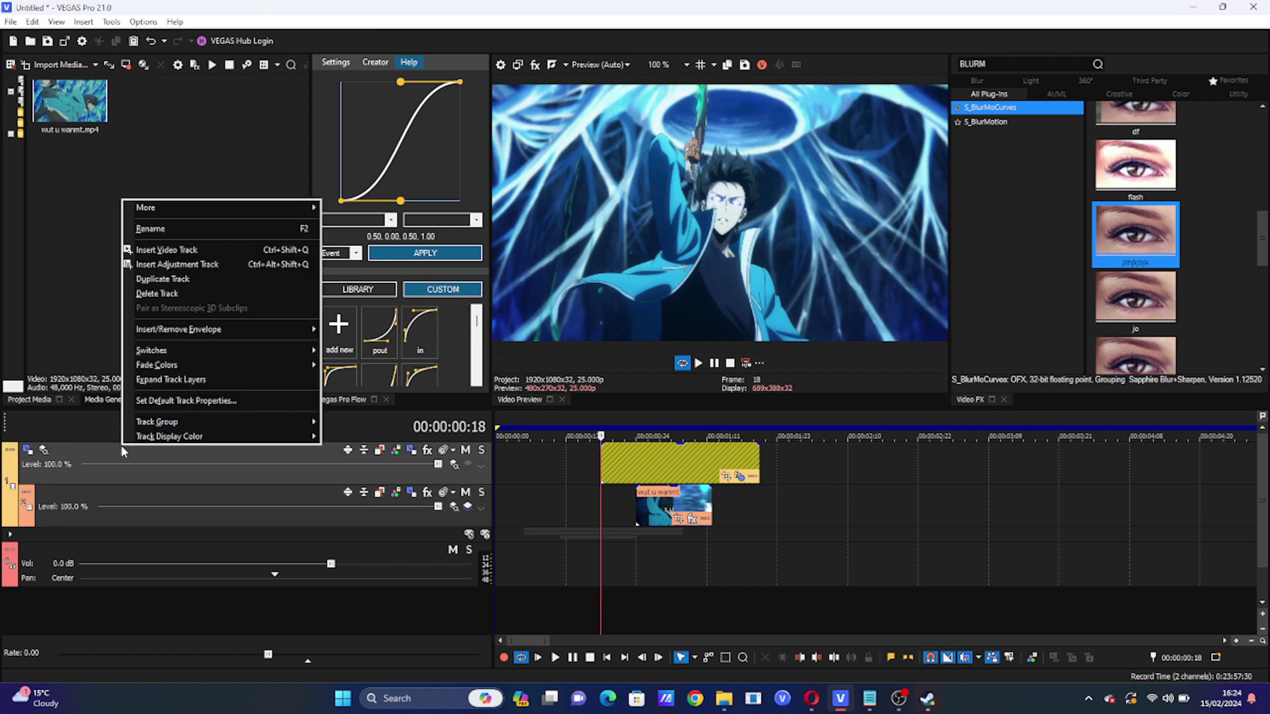
pyautogui.moveTo(206, 422)
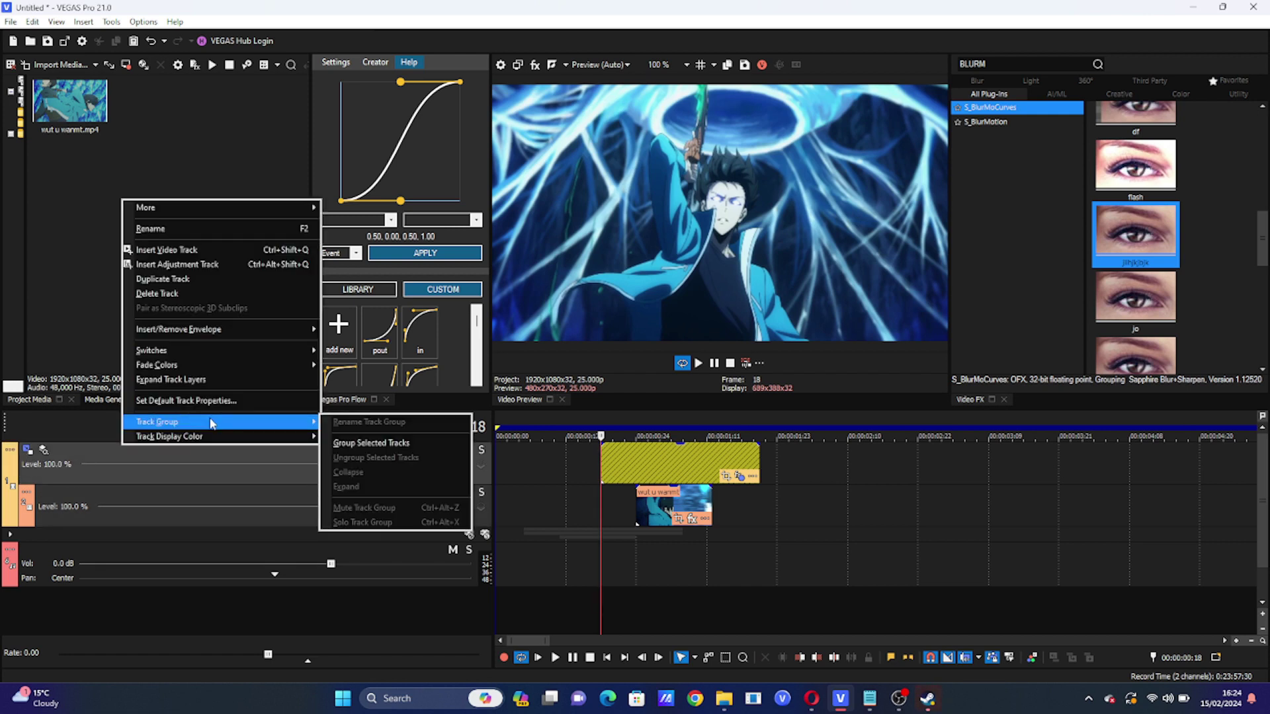
pyautogui.click(347, 441)
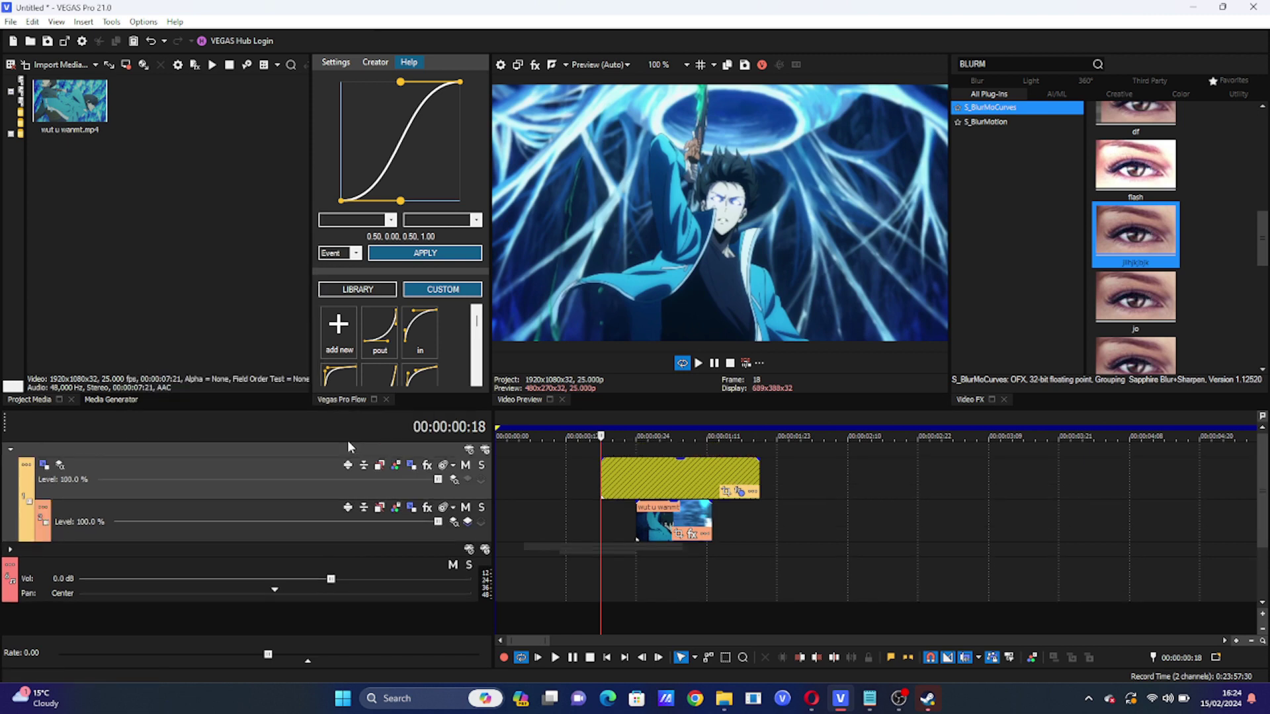
pyautogui.click(10, 450)
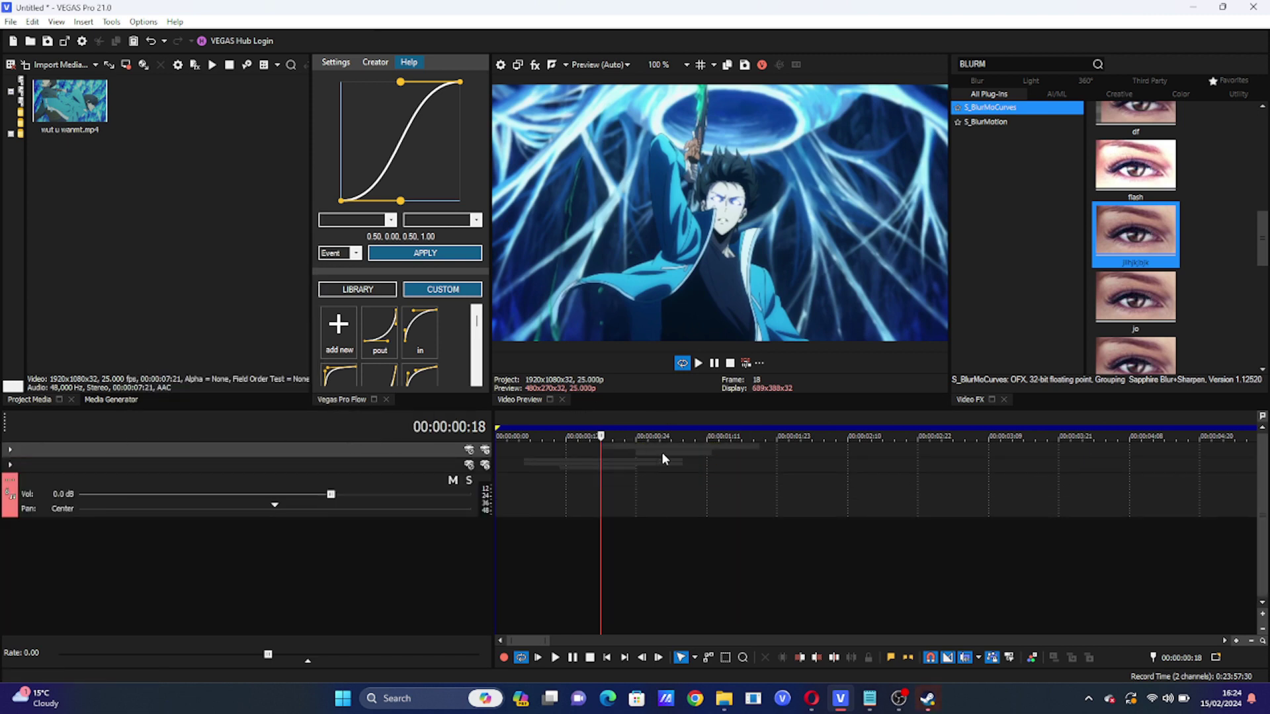
# Switch to the notes and add a new paragraph reading "IF U WANT TO MIMIC AE KIND OF TRACKS YOU CAN DO THIS"
pyautogui.click(870, 698)
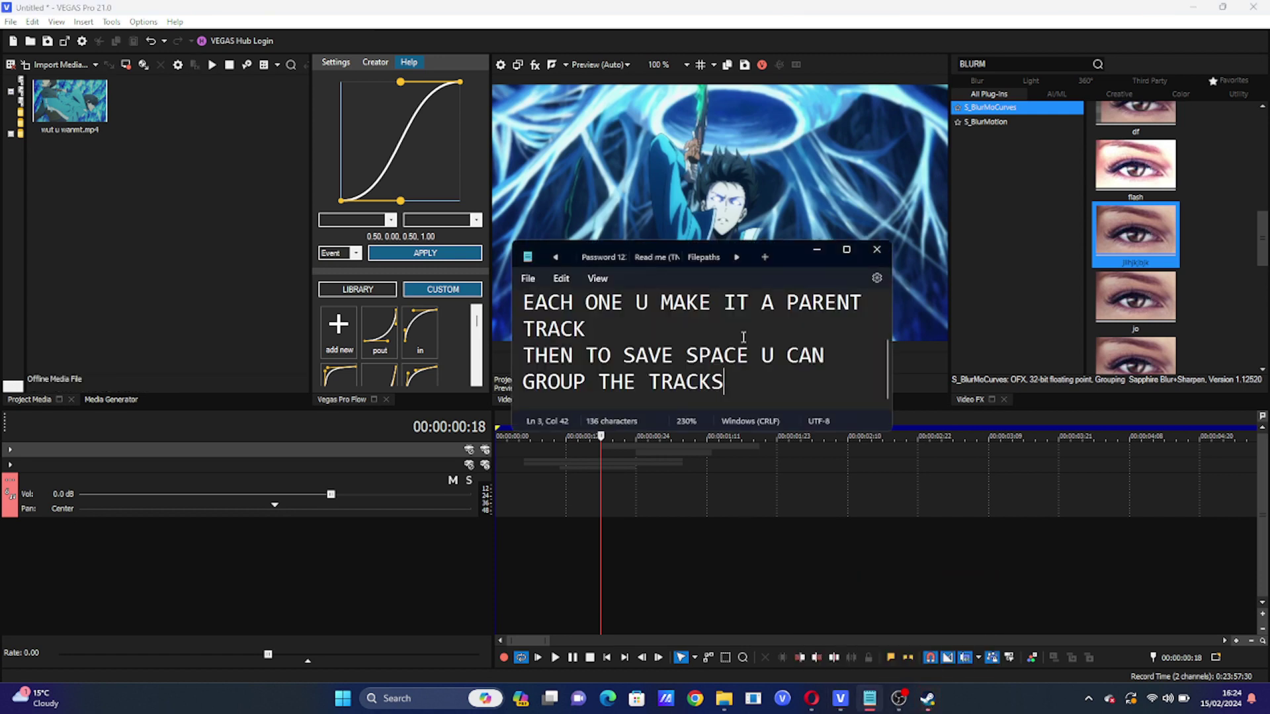
pyautogui.write('#')
pyautogui.press('Return')
pyautogui.press('Return')
pyautogui.write('I')
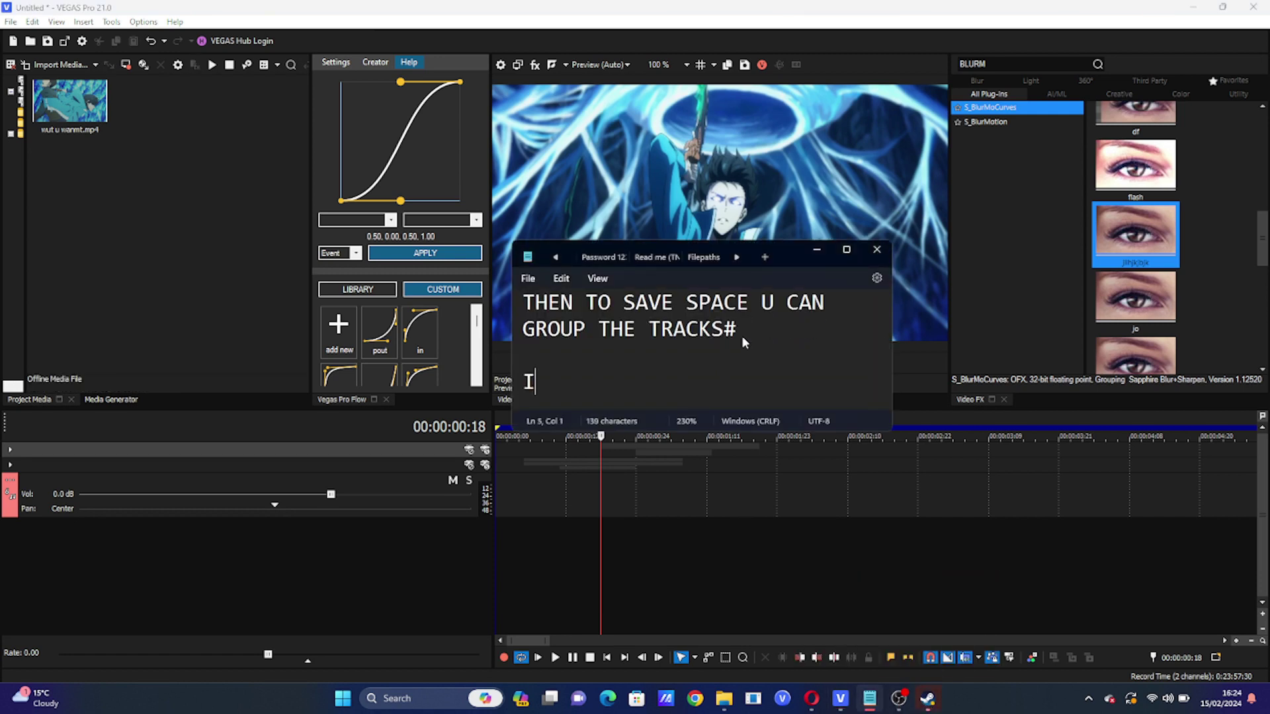
pyautogui.write('F U WANT TO M')
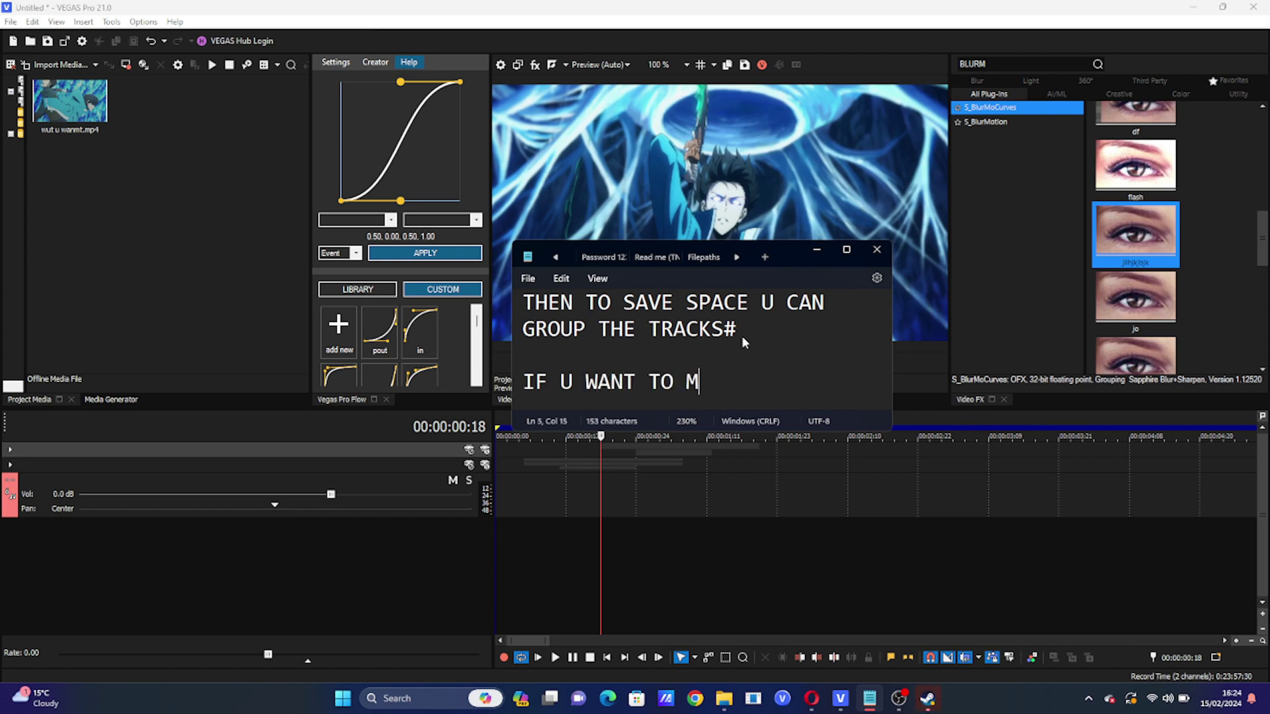
pyautogui.write('IMIC AE K')
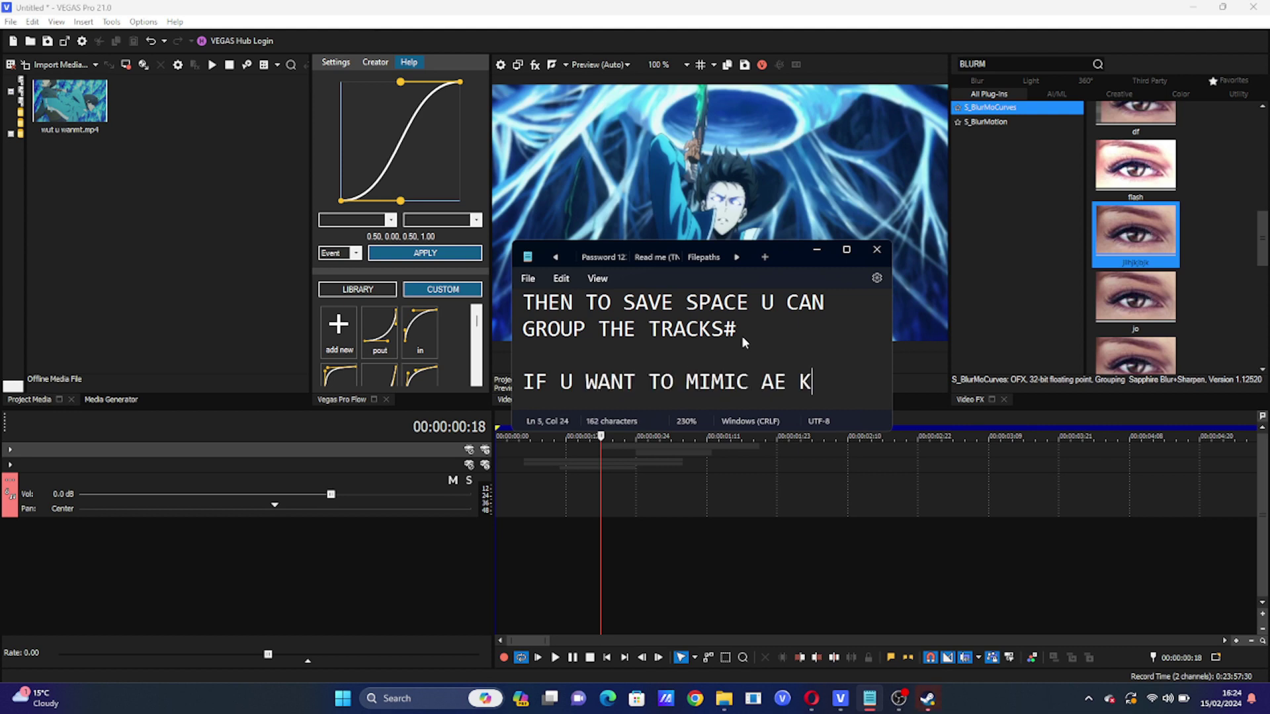
pyautogui.write('IND OF TR')
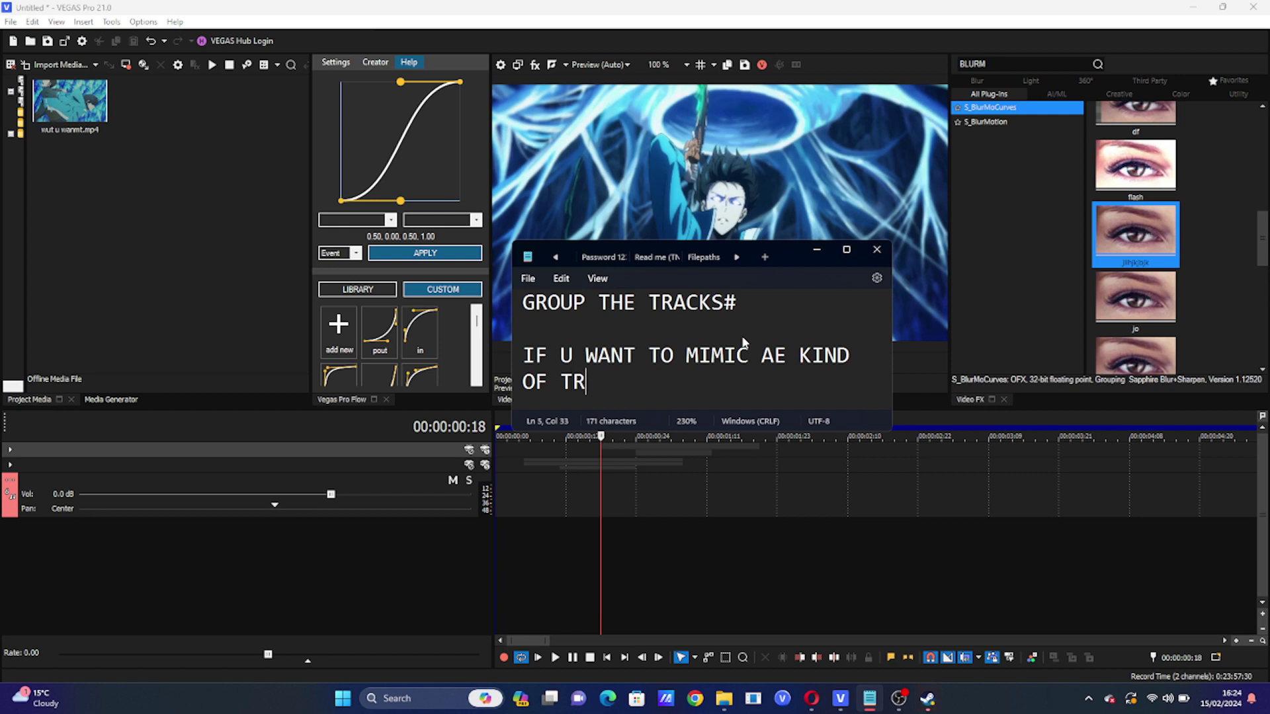
pyautogui.write('ACKS YOU')
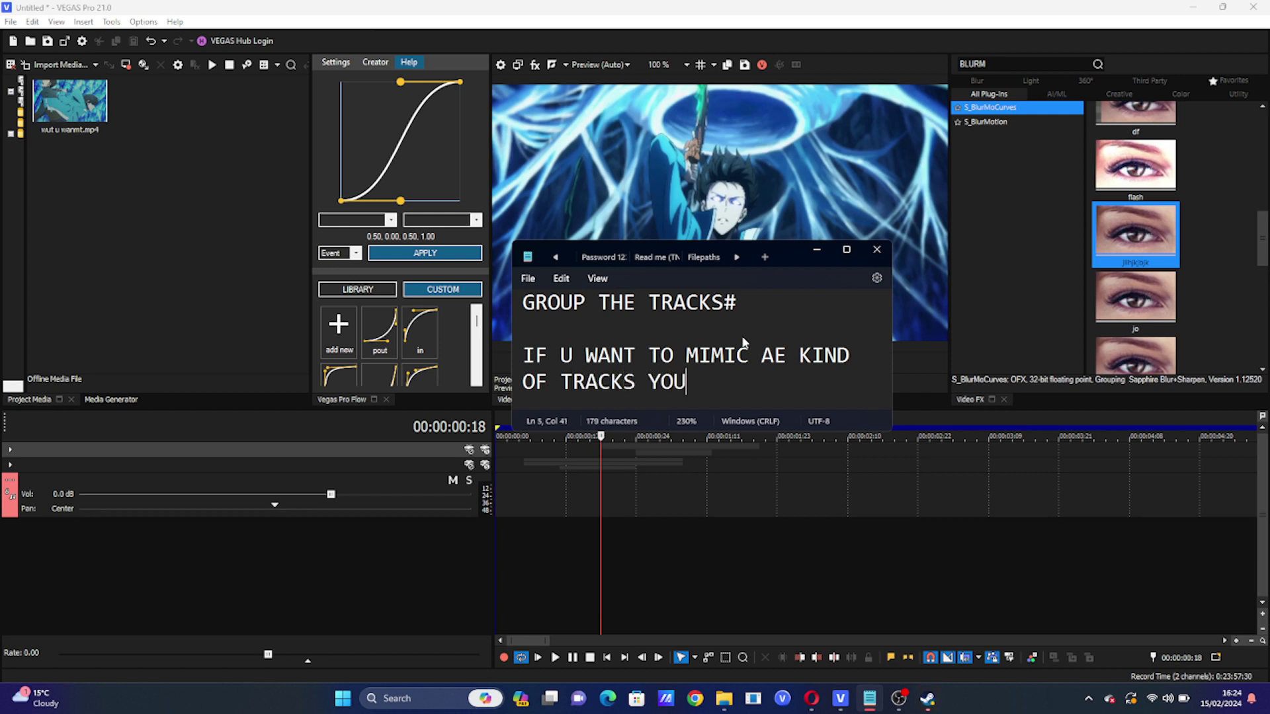
pyautogui.write(' CAN DO THIS ')
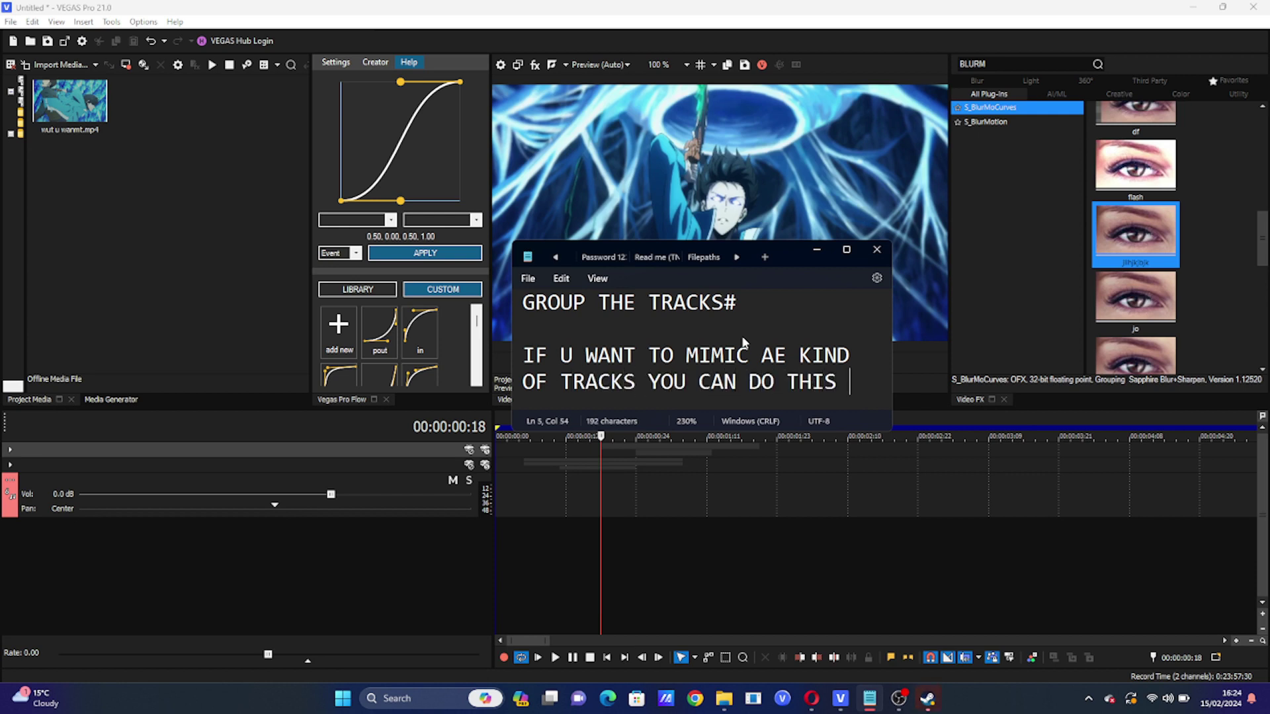
# Continue the note's last sentence with "OFC IT IS UP TO YOUR PREFERENCES"
pyautogui.write('OFC SOM')
pyautogui.press('BackSpace')
pyautogui.press('BackSpace')
pyautogui.press('BackSpace')
pyautogui.press('BackSpace')
pyautogui.write('IT IS ')
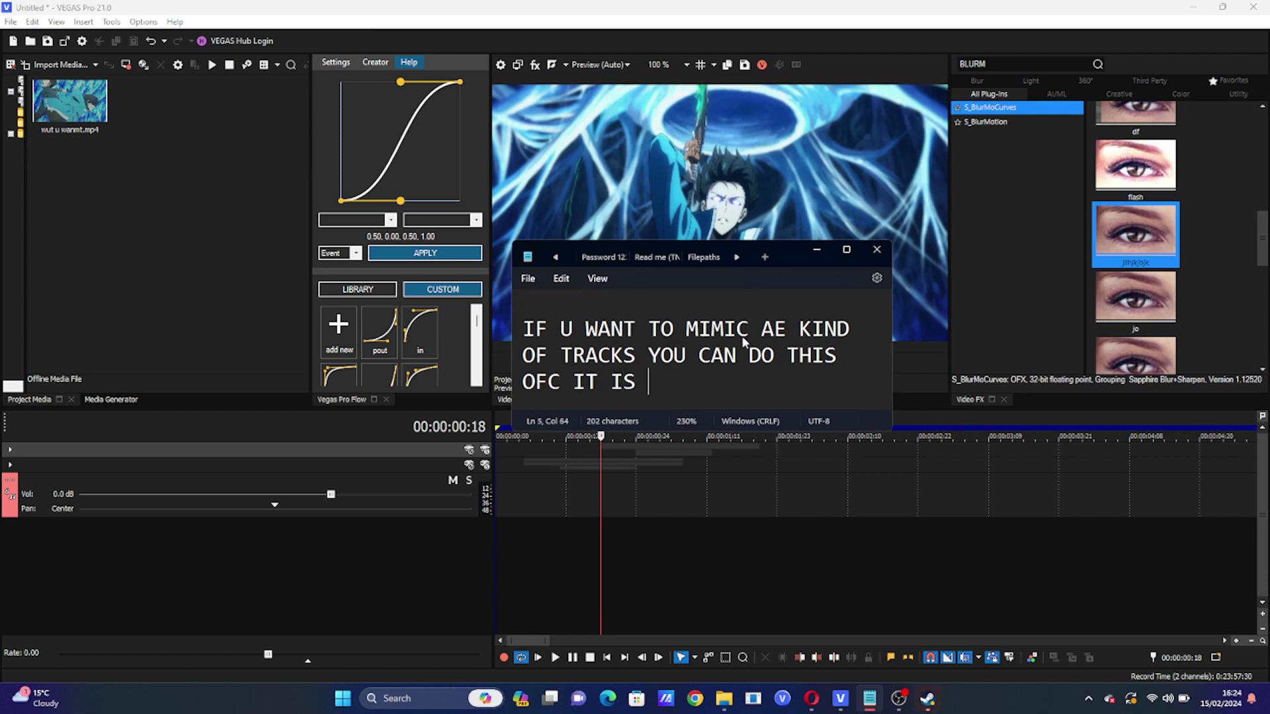
pyautogui.write('UP TO YOUR PREFERENCES ')
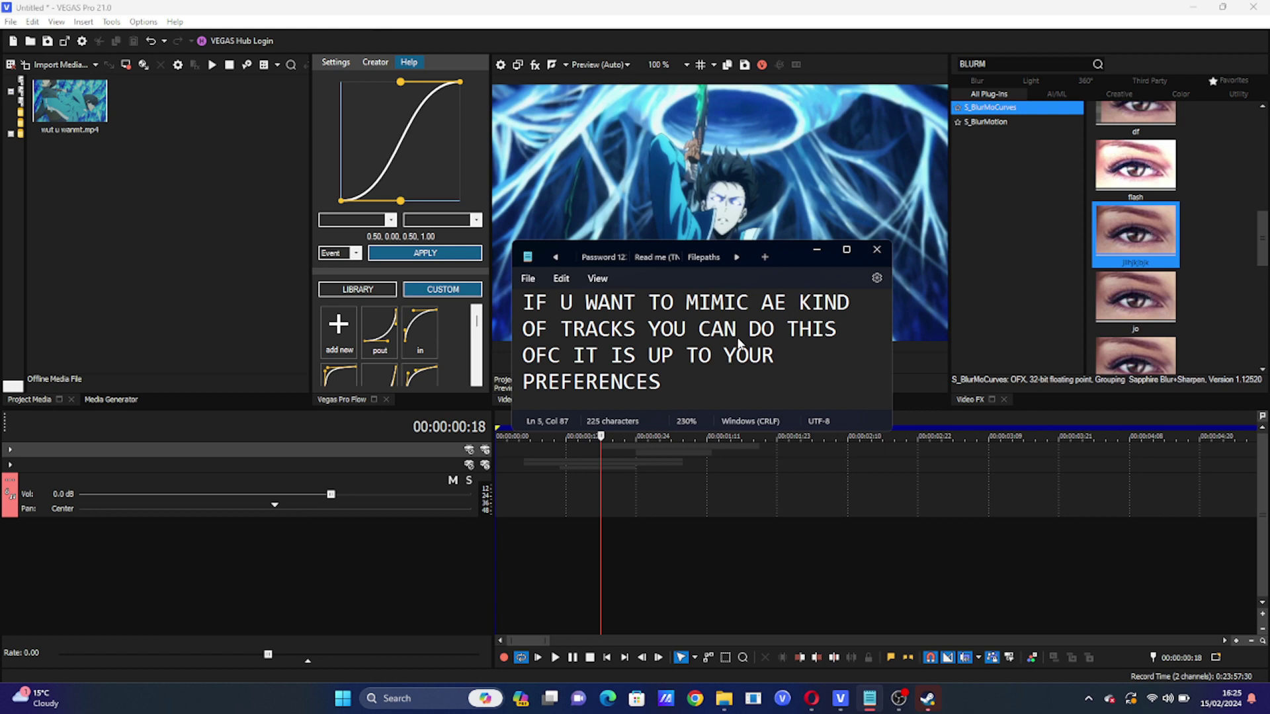
pyautogui.write('U CAN')
pyautogui.press('BackSpace')
pyautogui.press('BackSpace')
pyautogui.press('BackSpace')
pyautogui.press('BackSpace')
pyautogui.press('BackSpace')
# Leave blank lines and add the note "U CAN ALSO MOVE UR GRAPHS IF YOUR LAPTOP/PC SCREEN IS SMALL"
pyautogui.press('Return')
pyautogui.press('Return')
pyautogui.press('Return')
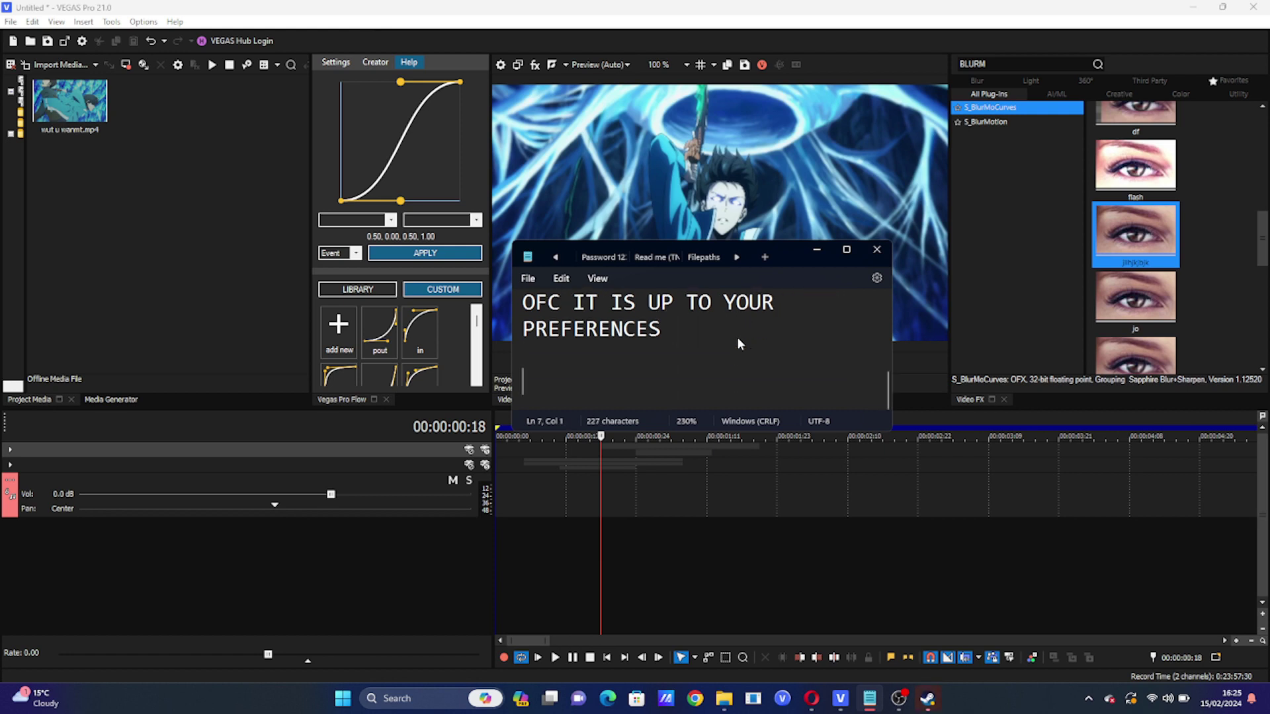
pyautogui.write('U CAN ALSO ')
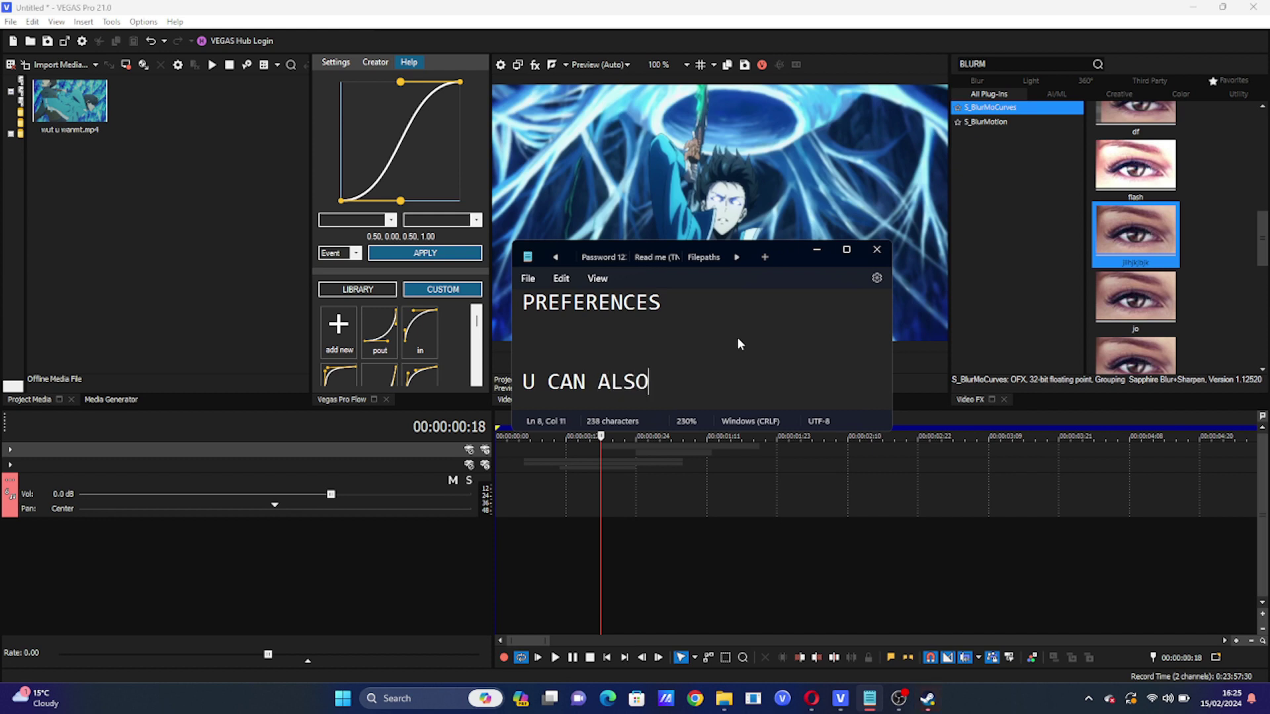
pyautogui.write('MOVE UR ')
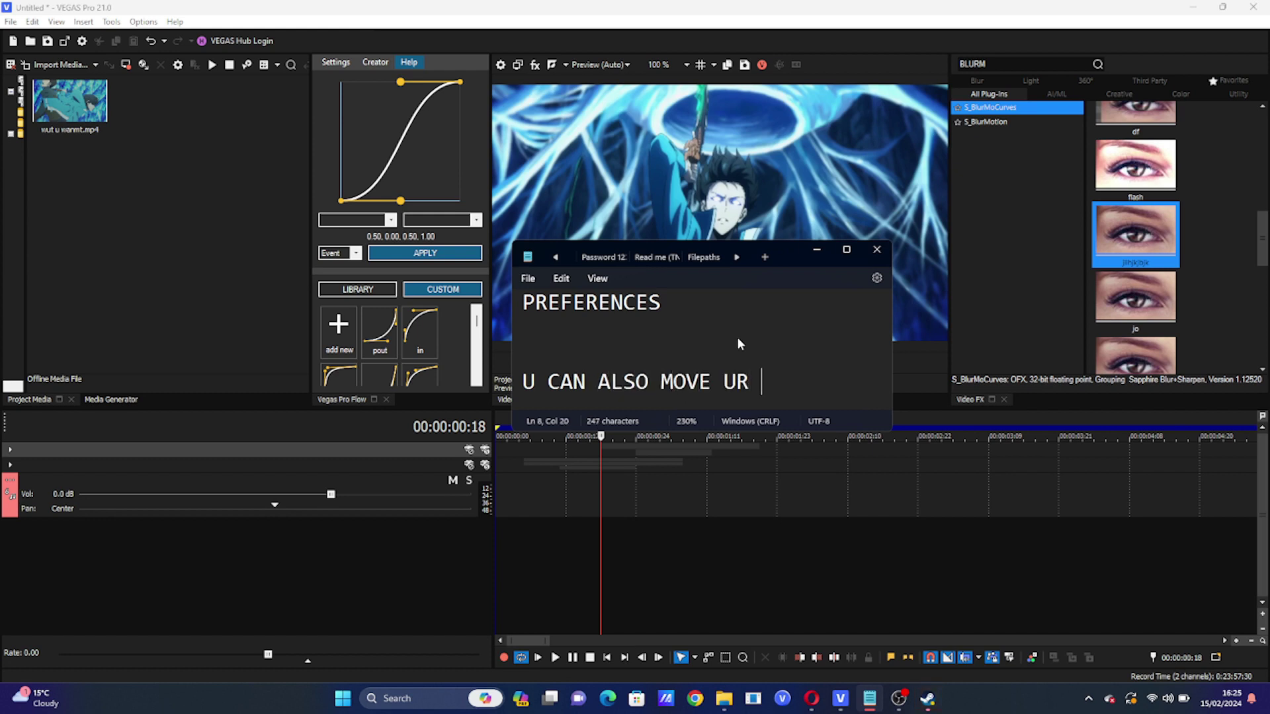
pyautogui.write('GRAPHS I')
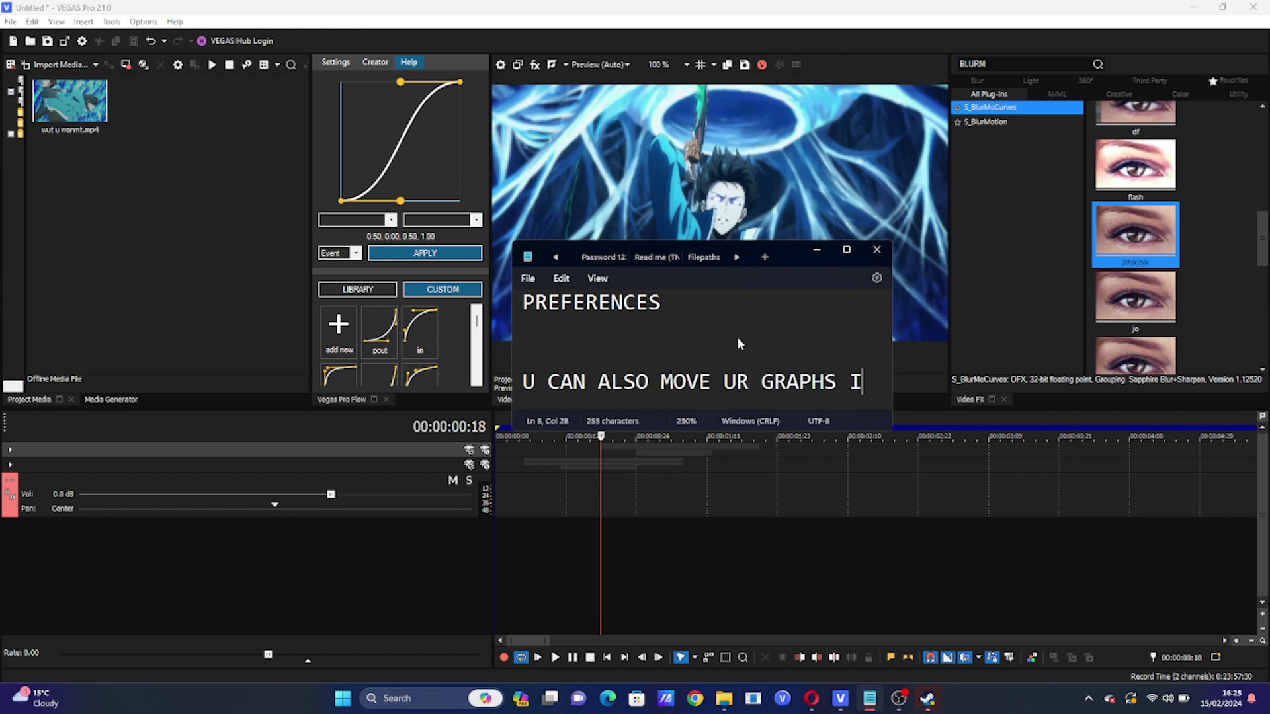
pyautogui.write('F YOUR LA')
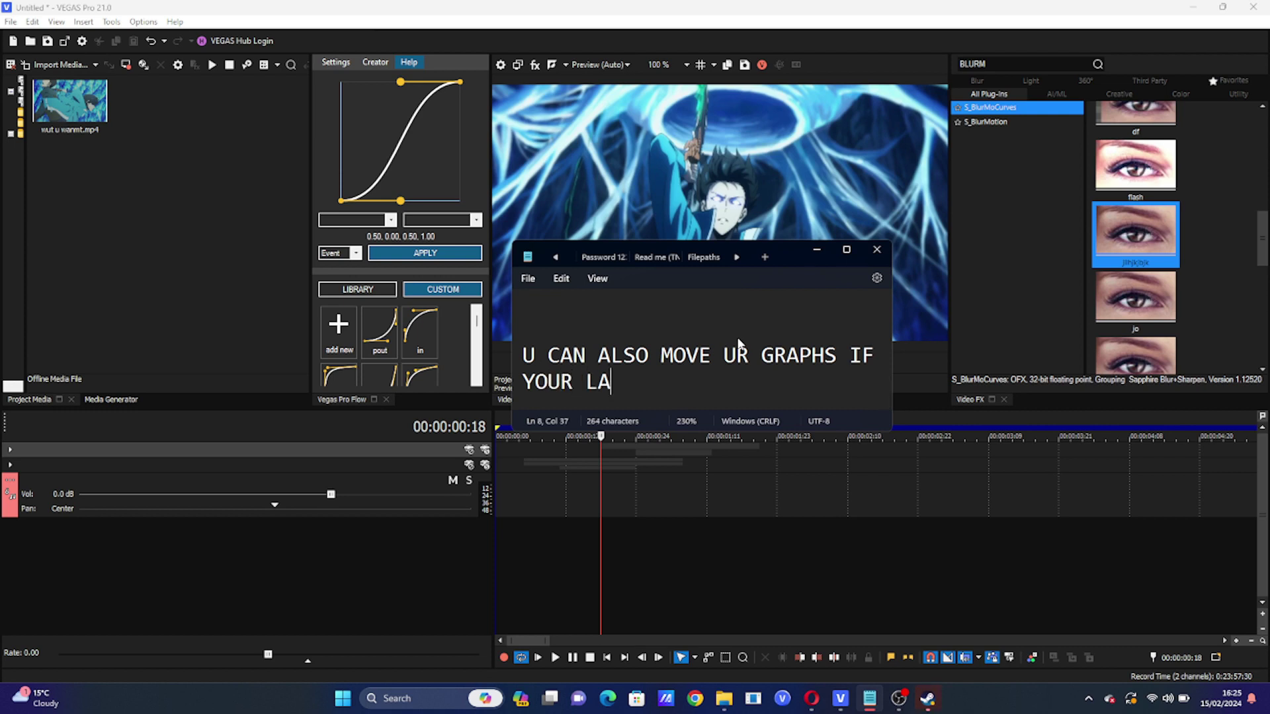
pyautogui.write('PTOP/PC SC')
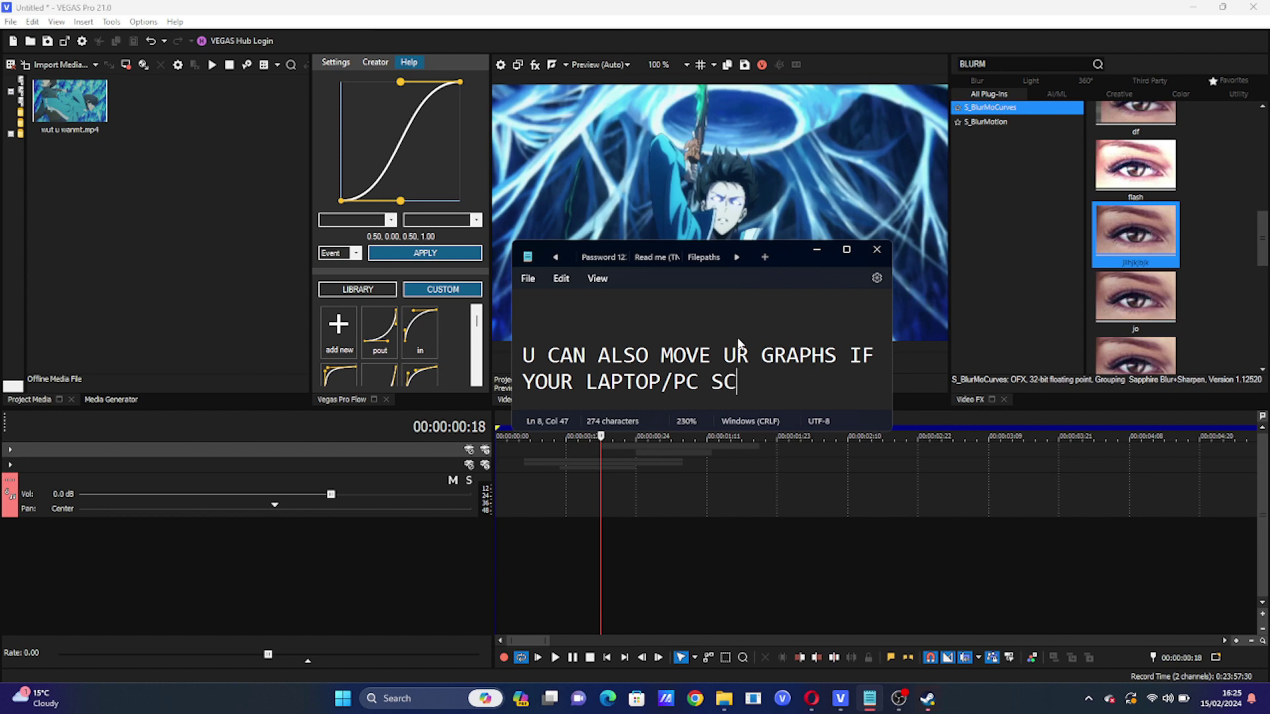
pyautogui.write('REEN IS SMALL')
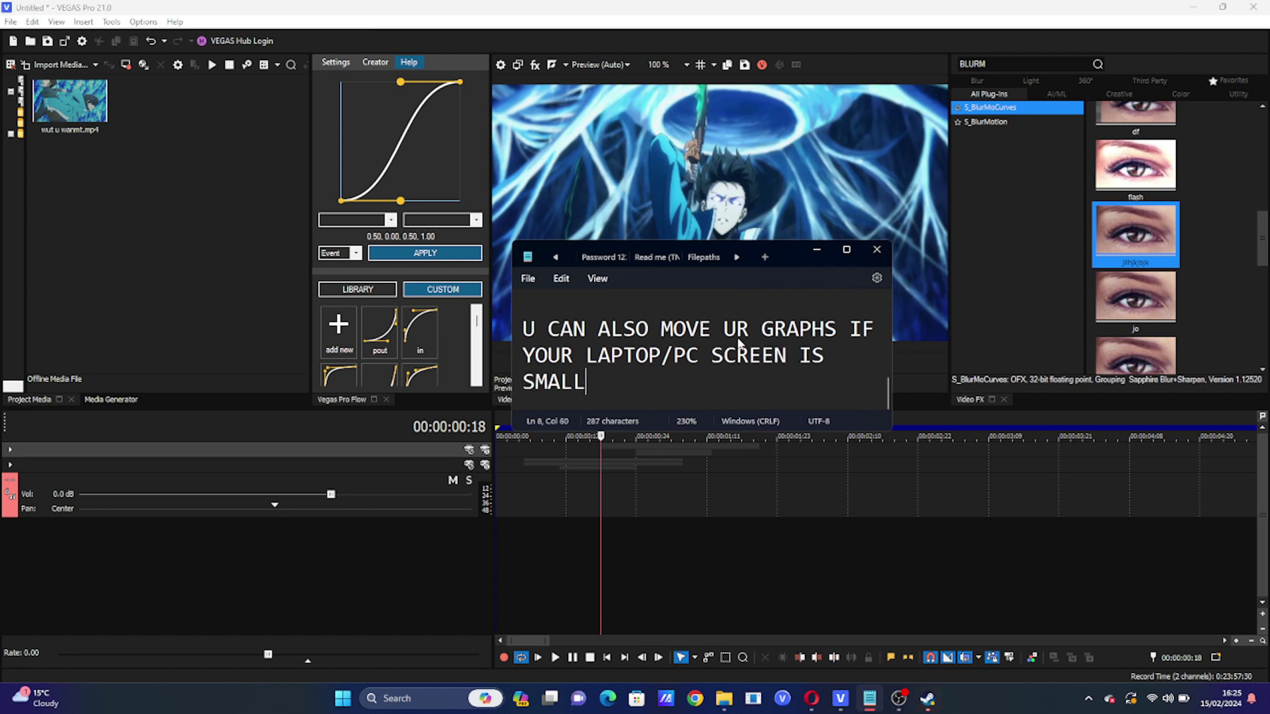
# Switch back to VEGAS Pro, dock the Vegas Pro Flow window together with Video FX, and widen that docking area
pyautogui.click(580, 203)
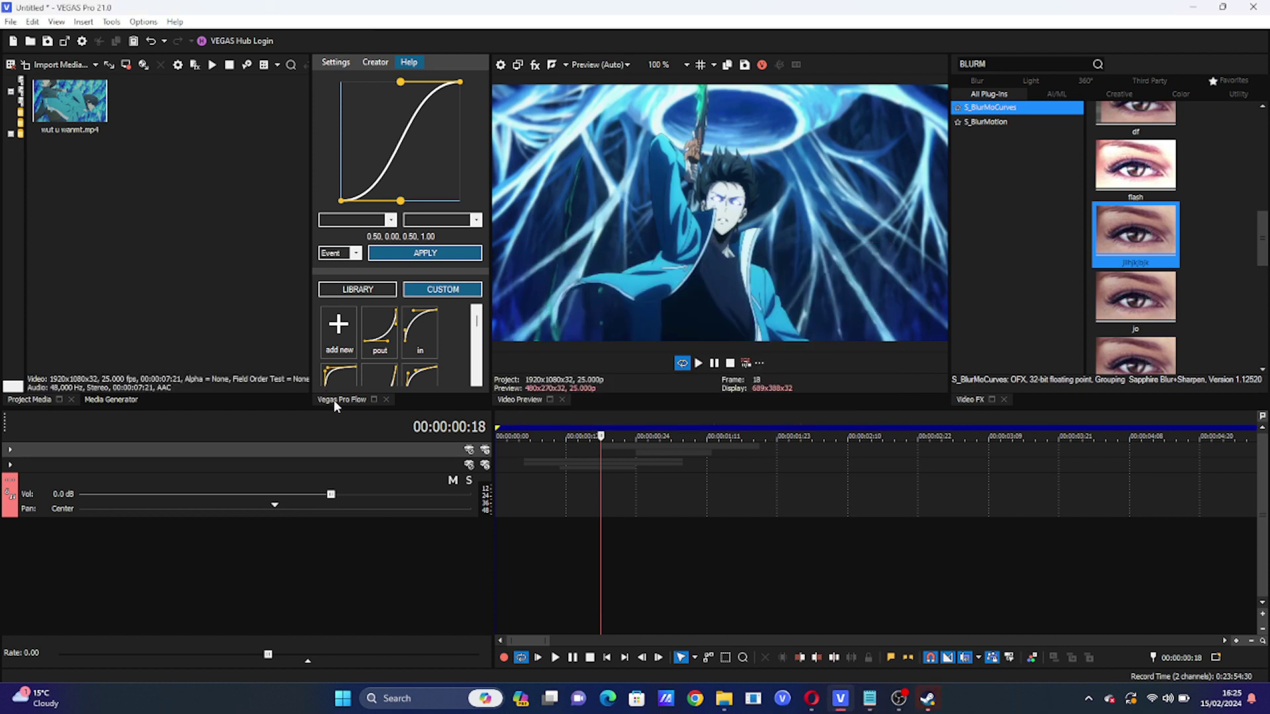
pyautogui.moveTo(334, 400); pyautogui.dragTo(450, 287)
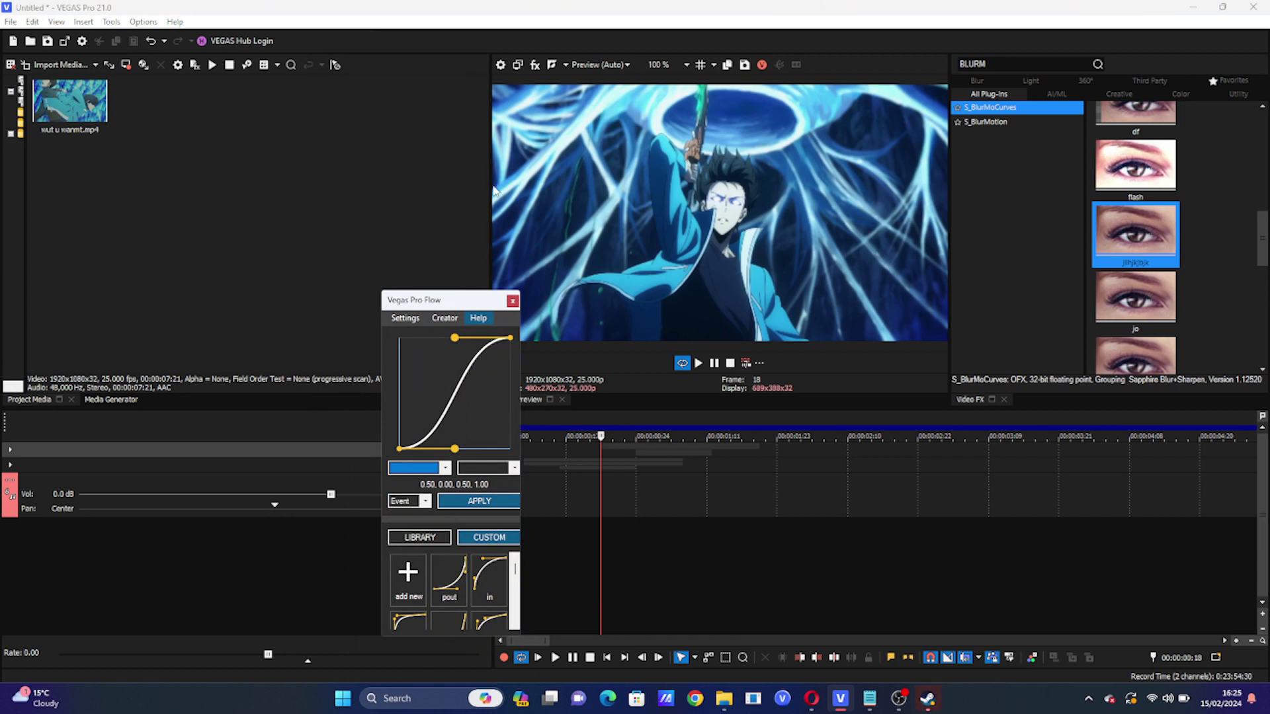
pyautogui.moveTo(487, 190); pyautogui.dragTo(298, 190)
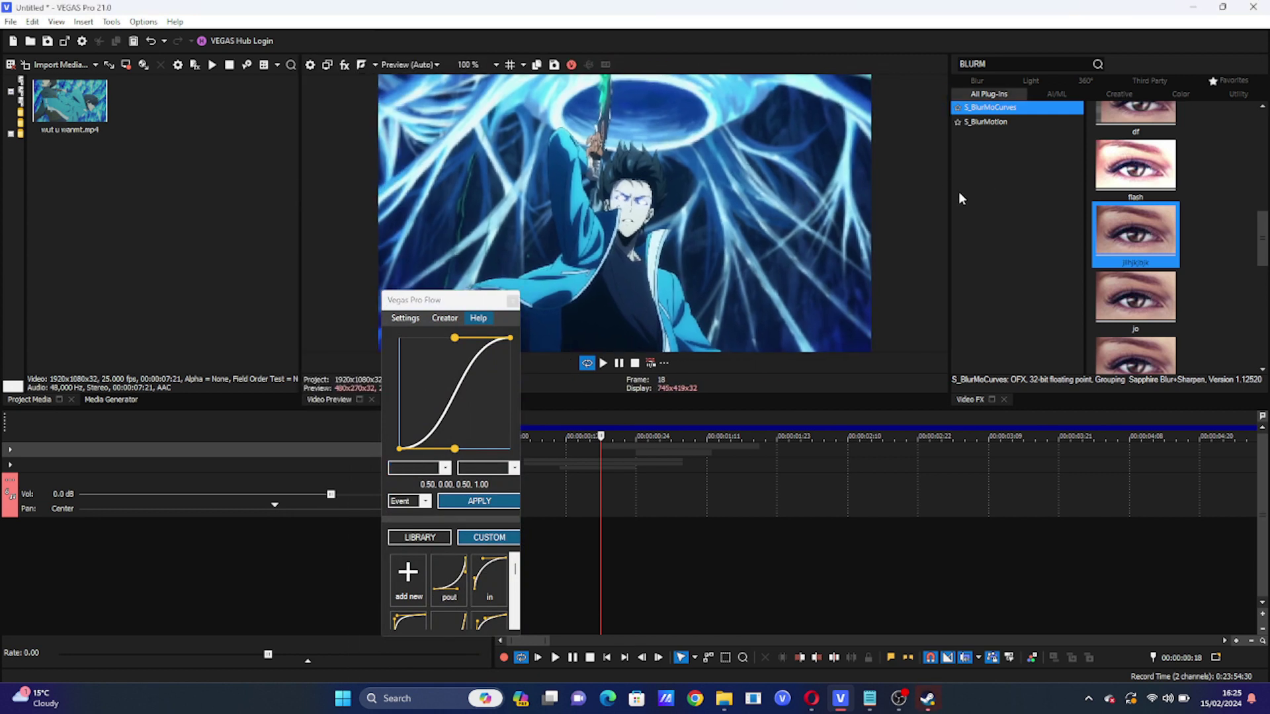
pyautogui.moveTo(949, 192); pyautogui.dragTo(777, 204)
pyautogui.moveTo(399, 305); pyautogui.dragTo(967, 159)
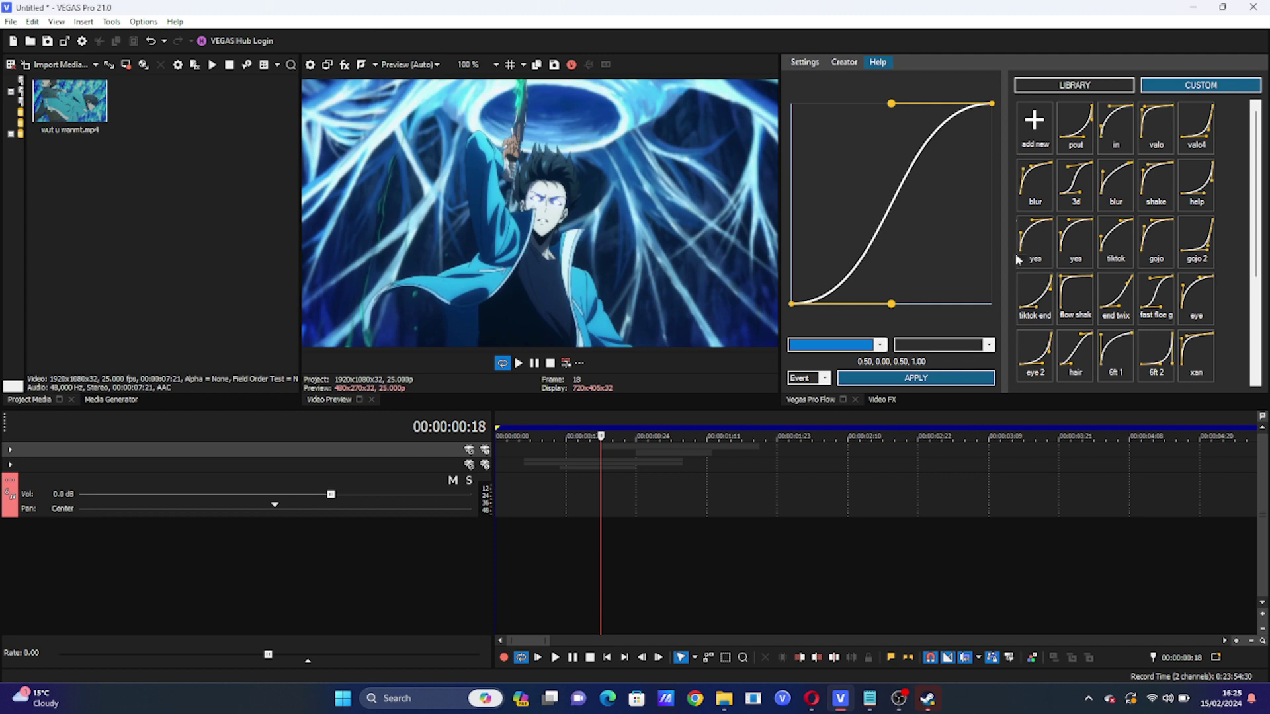
pyautogui.click(880, 400)
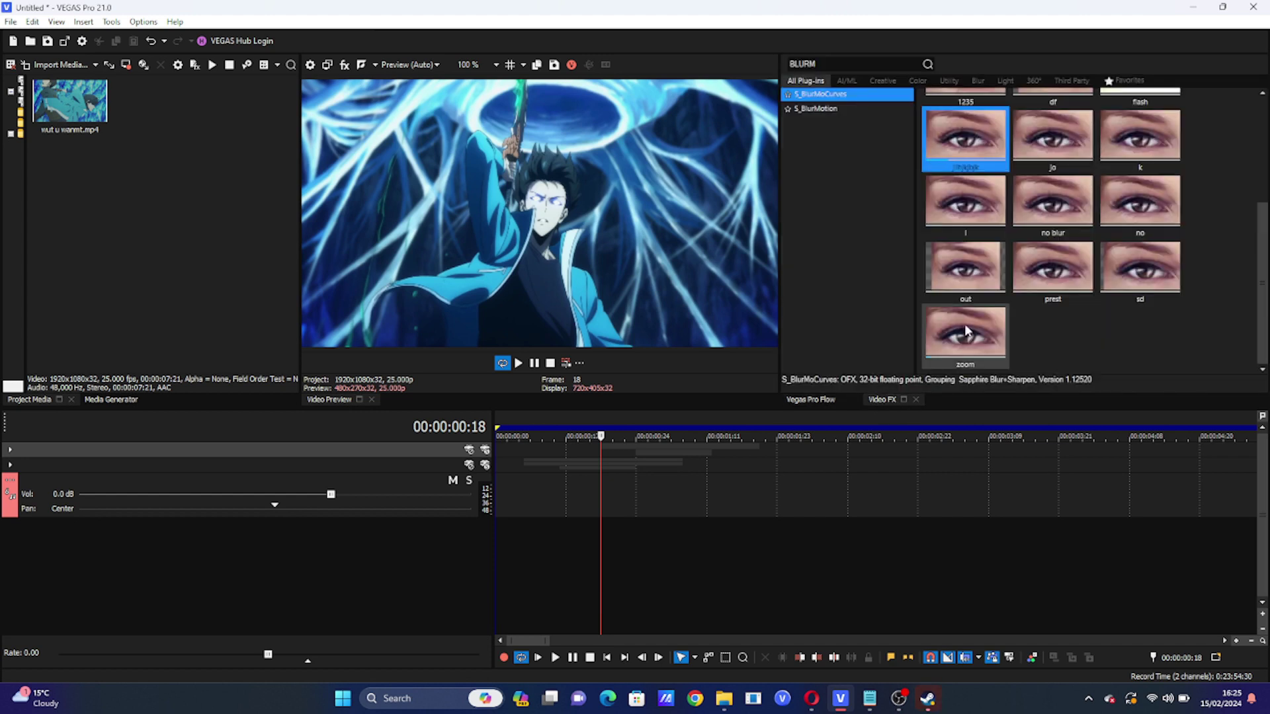
pyautogui.click(814, 400)
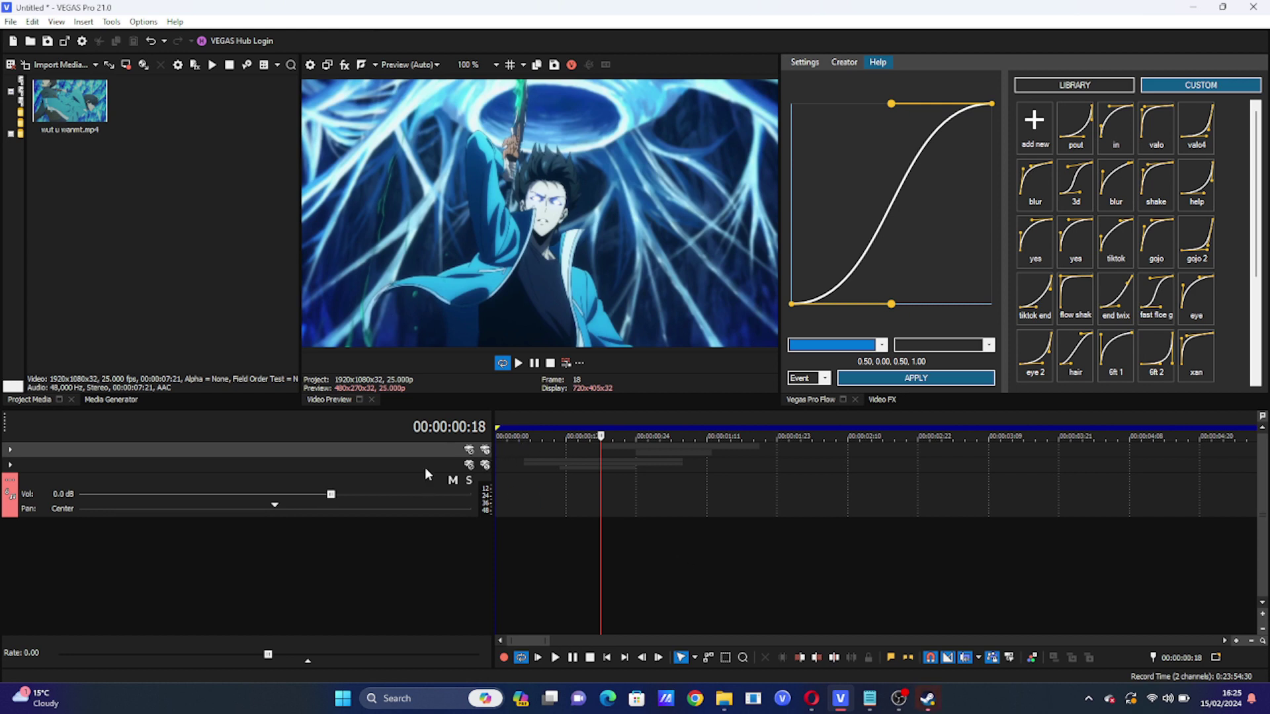
# Expand both collapsed track groups in the timeline
pyautogui.click(10, 465)
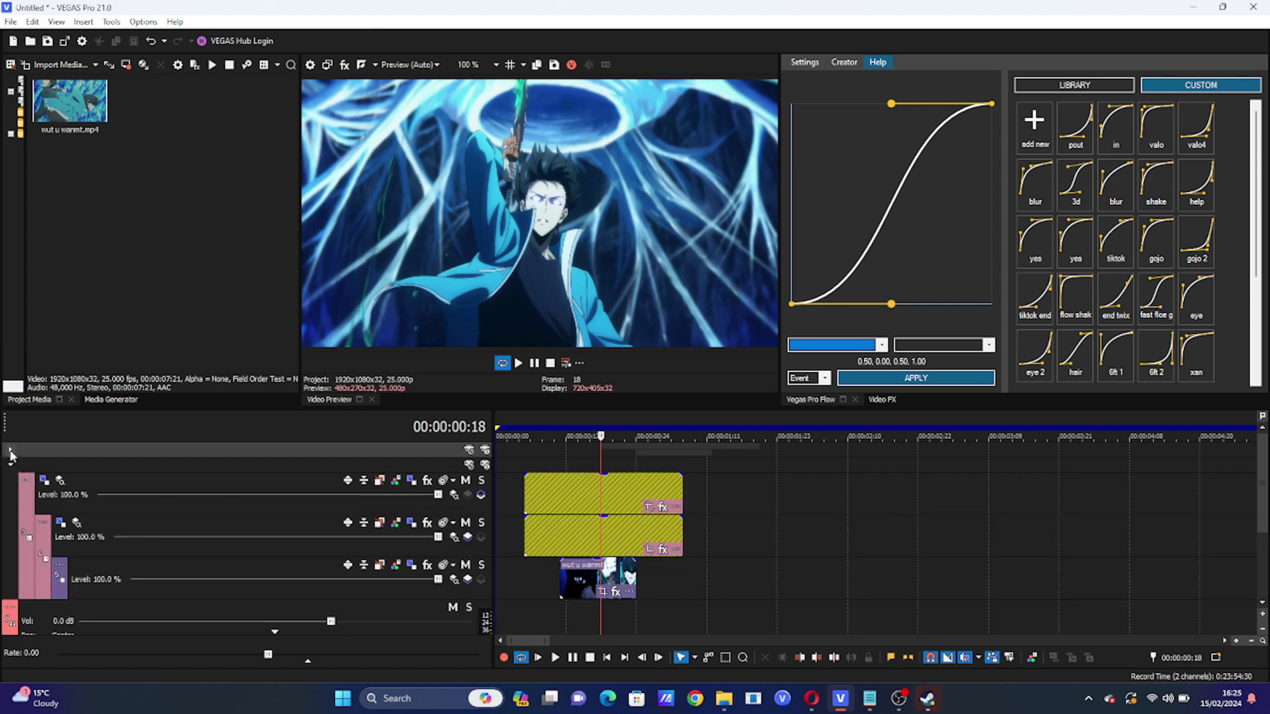
pyautogui.click(9, 450)
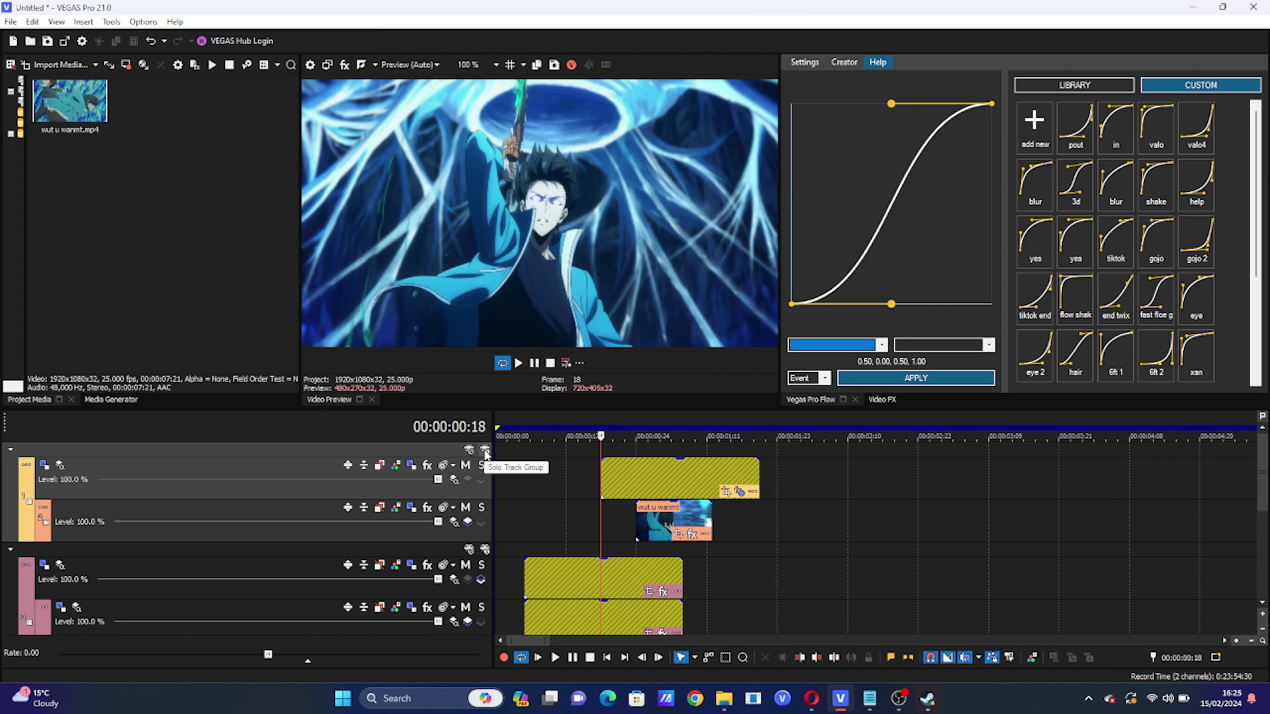
pyautogui.rightClick(357, 454)
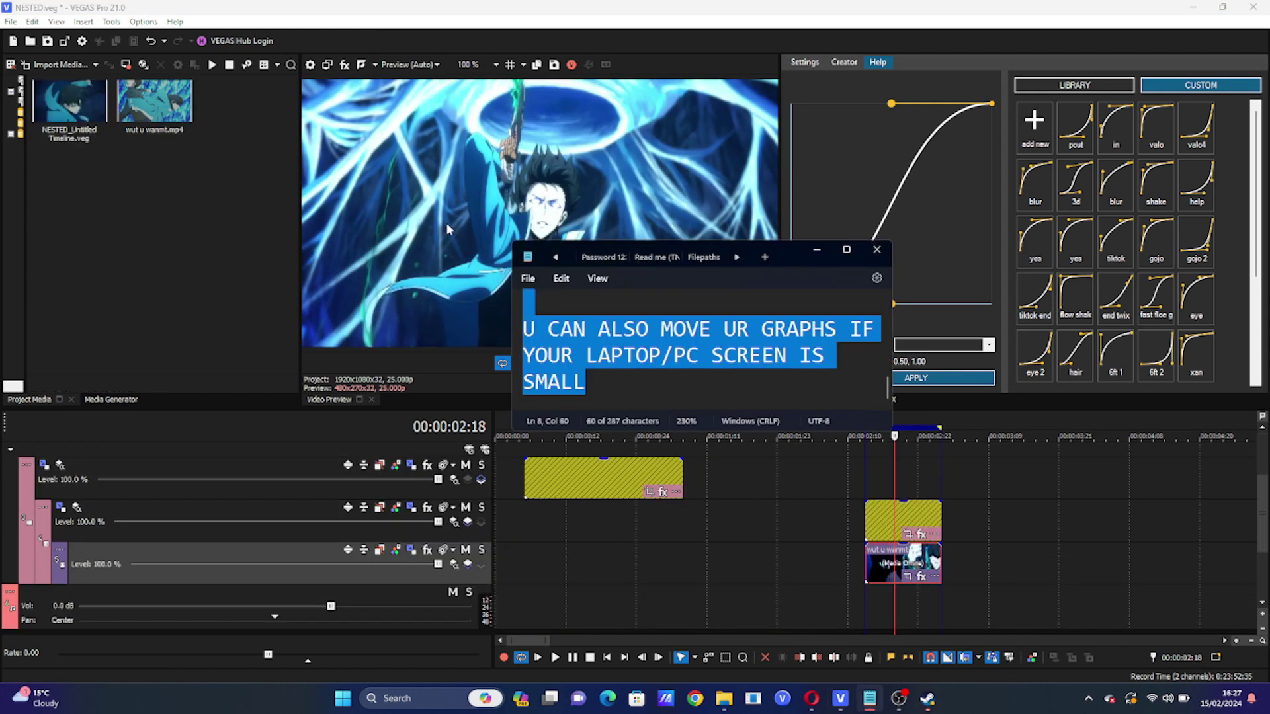
# Replace the selected note text with "YOU CAN ALSO CREATE SOMETHING SIMILAR TO A PRECOMP WHICH IS CALLED A NESTED TIMELINE"
pyautogui.press('BackSpace')
pyautogui.write('YOU ')
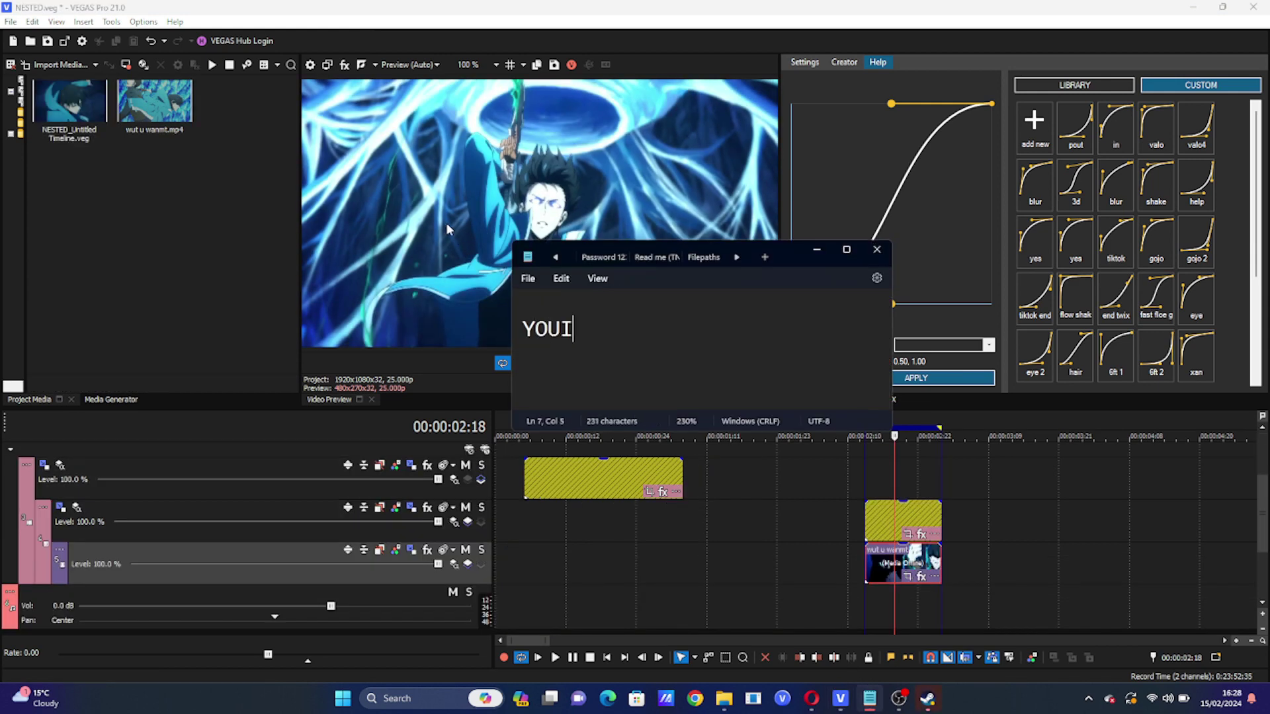
pyautogui.write('CAN ALSO')
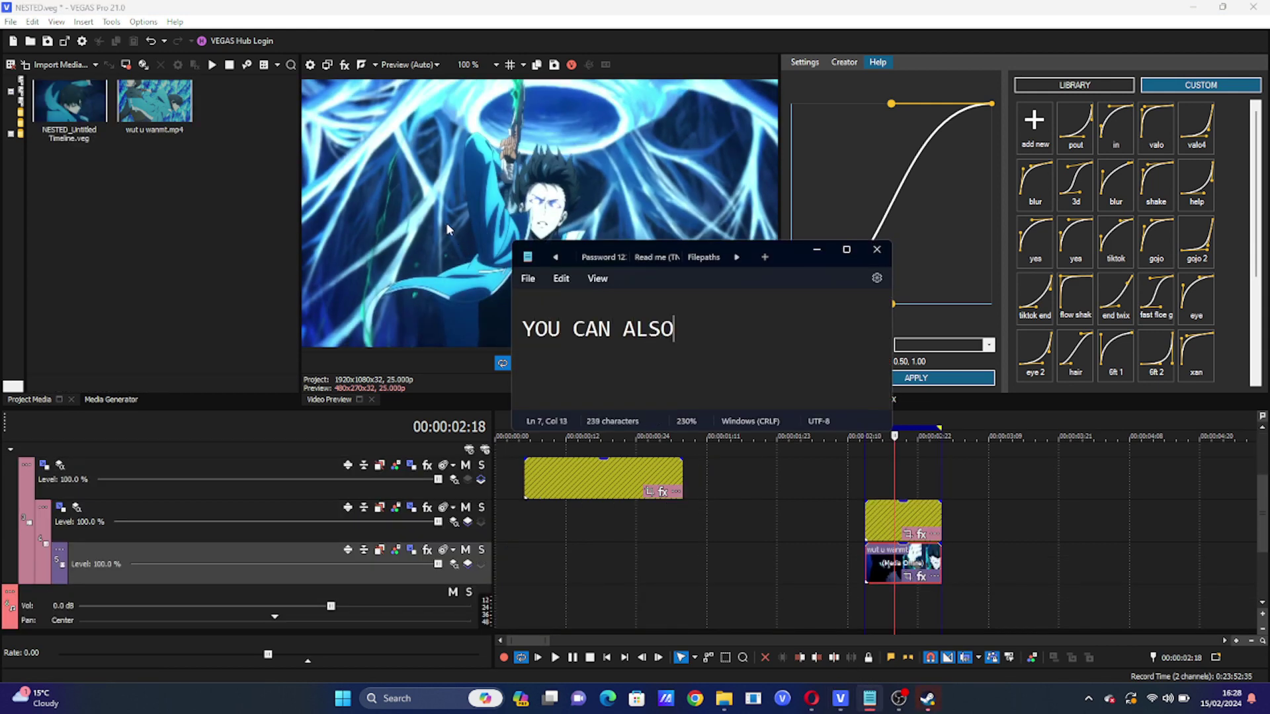
pyautogui.write(' CREATE S')
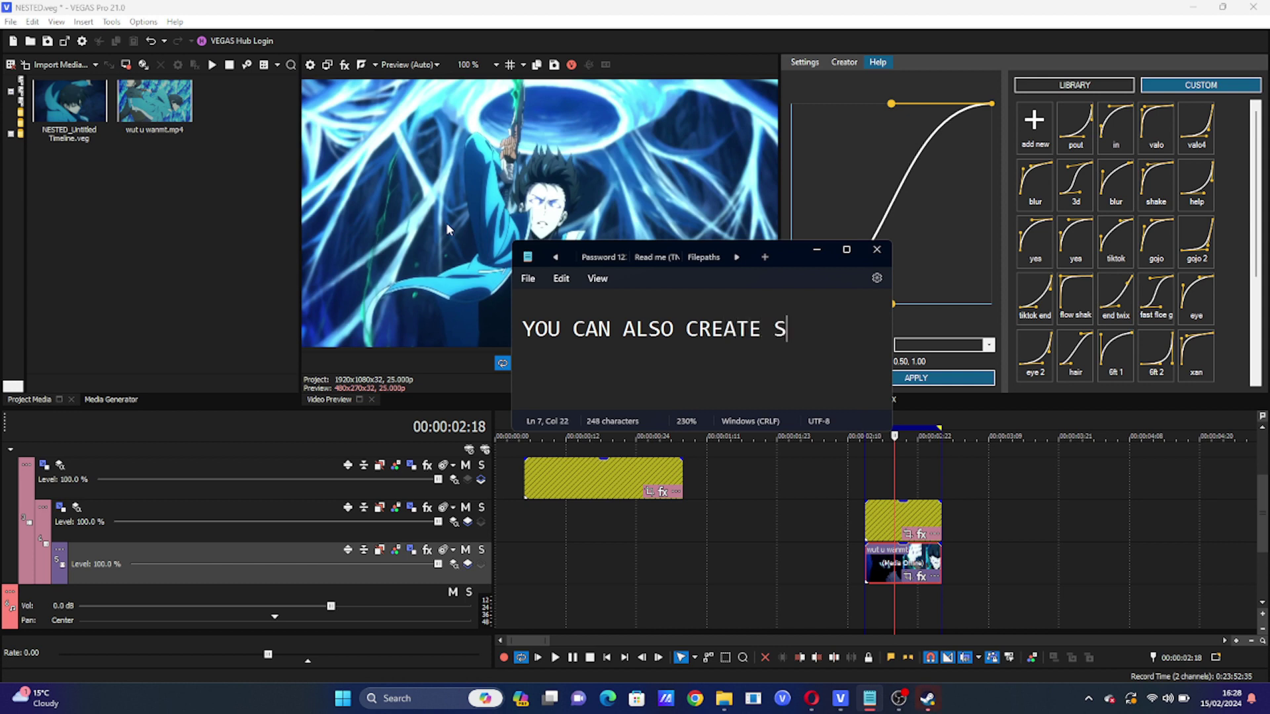
pyautogui.write('OMETHING SIMILA')
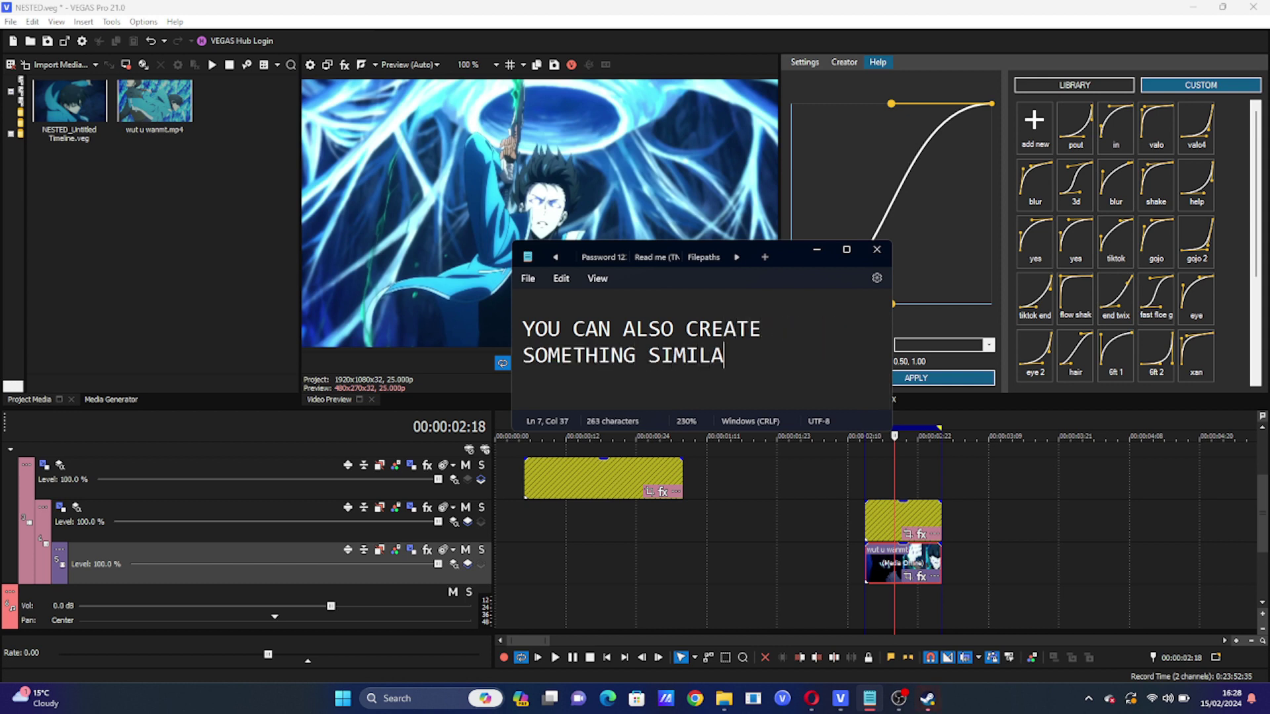
pyautogui.write('R TO A PR')
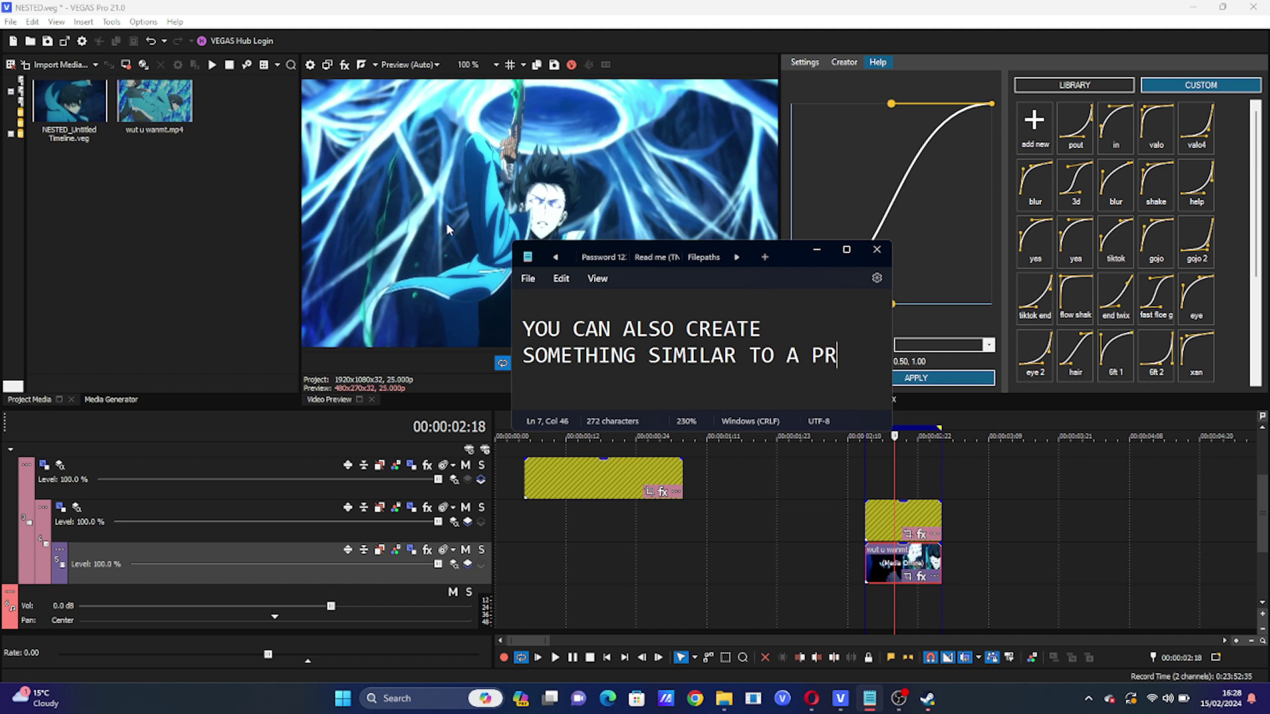
pyautogui.write('ECOMP WHICH IS CALLED A NESTED TIMELINE')
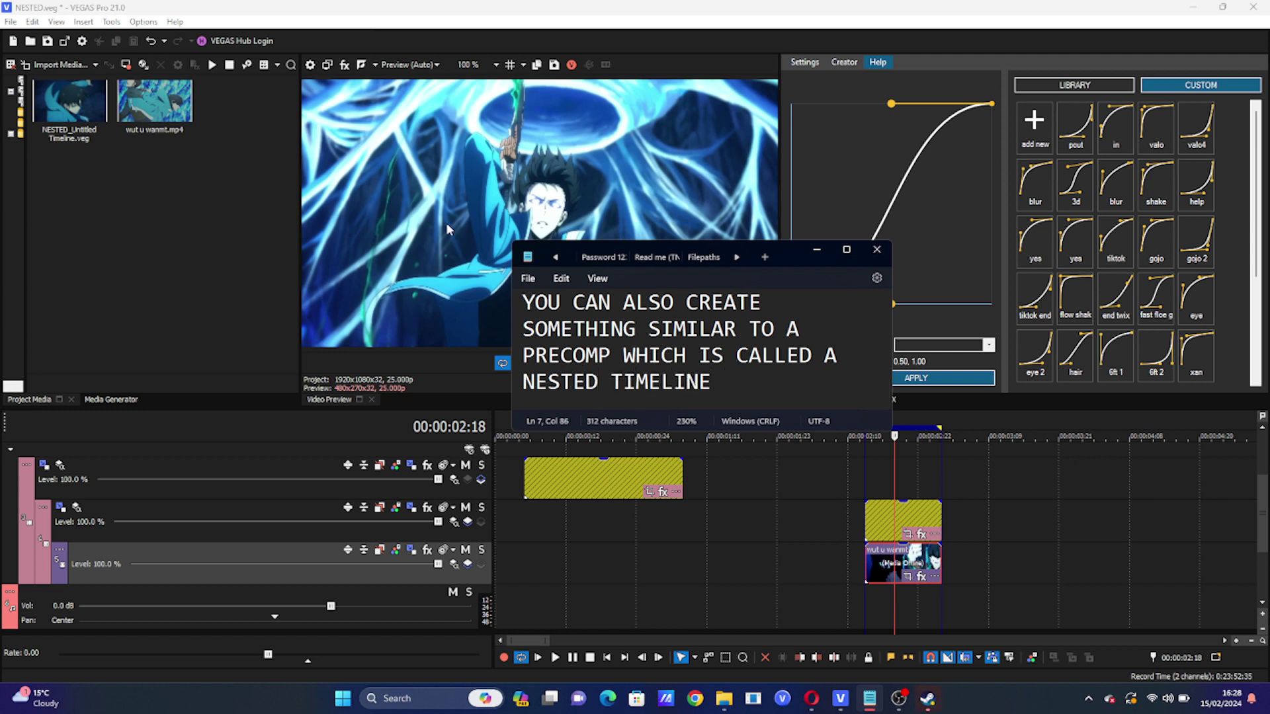
# Switch back to VEGAS Pro, turn the wut u wanmt.mp4 event into a nested timeline saved as "pre comp gimic", and play its clip
pyautogui.click(815, 205)
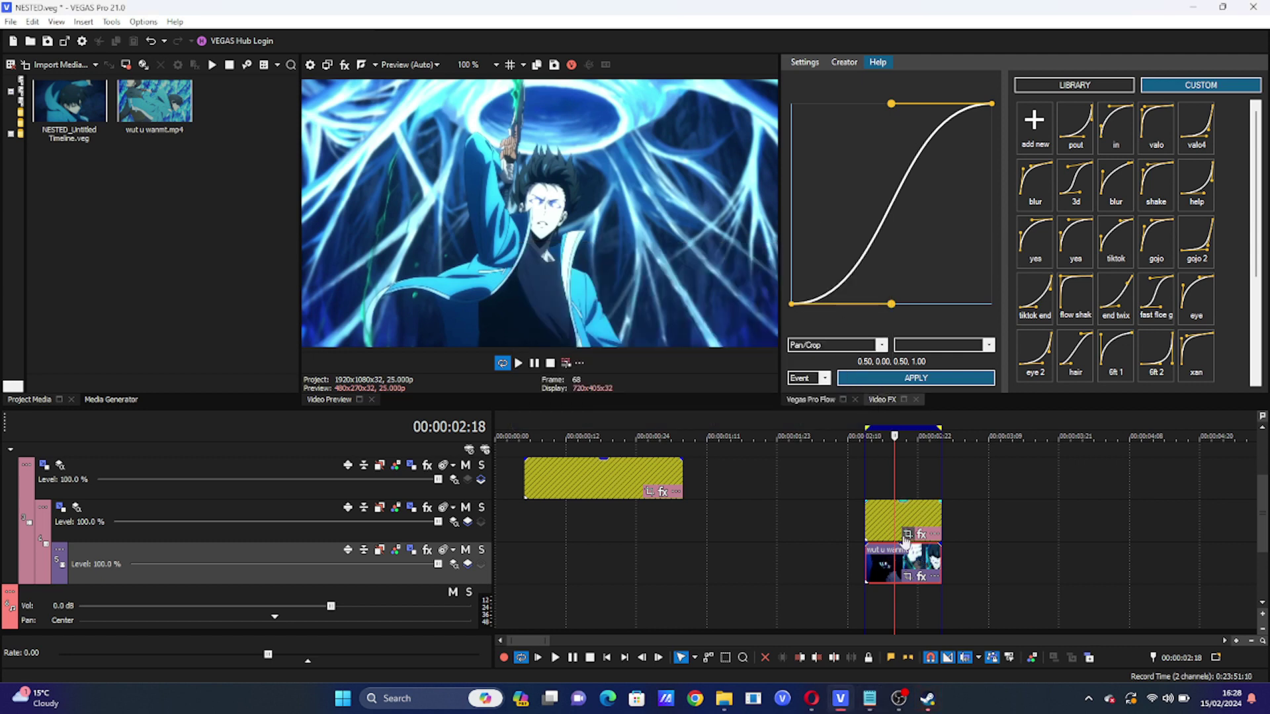
pyautogui.click(905, 562)
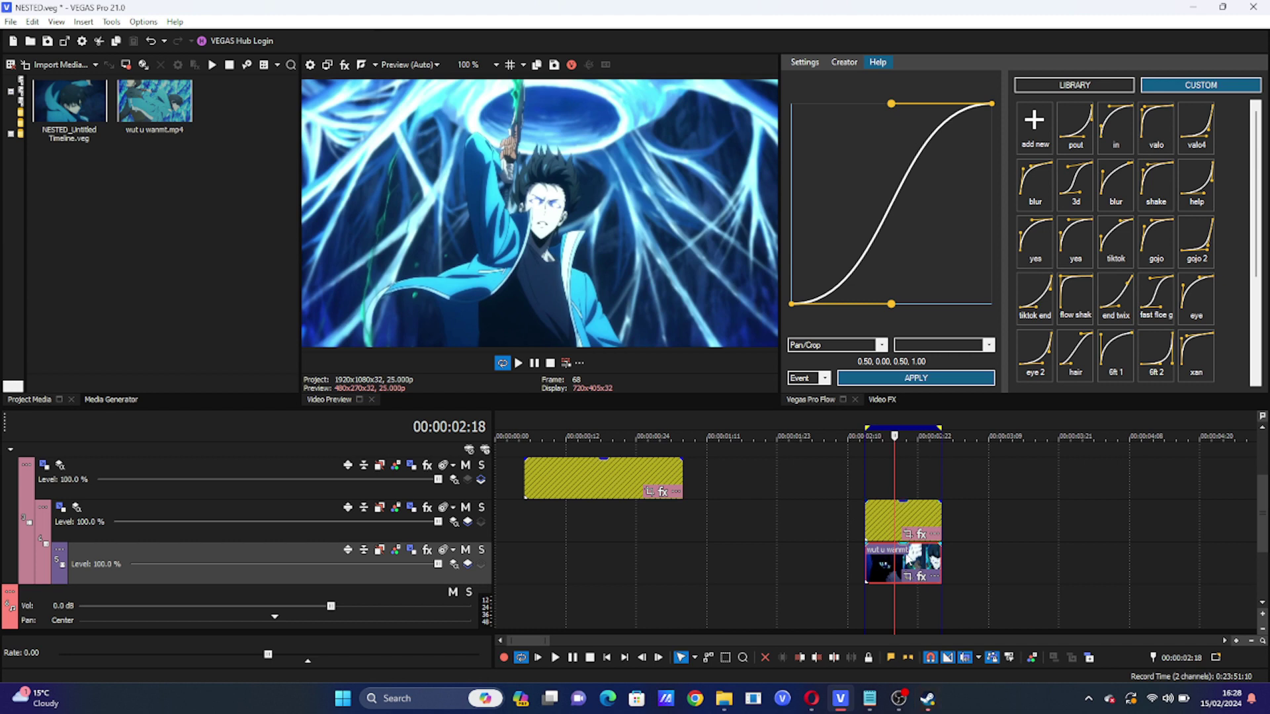
pyautogui.click(1089, 658)
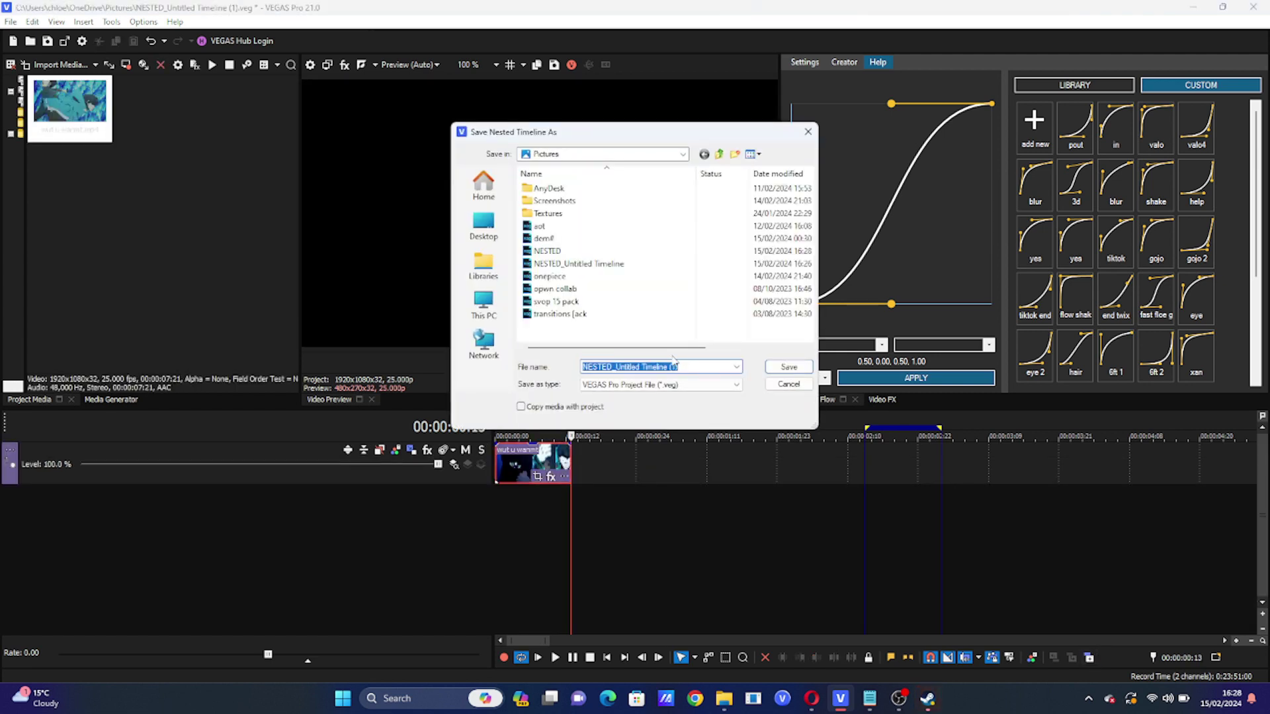
pyautogui.write('pre comp gmic')
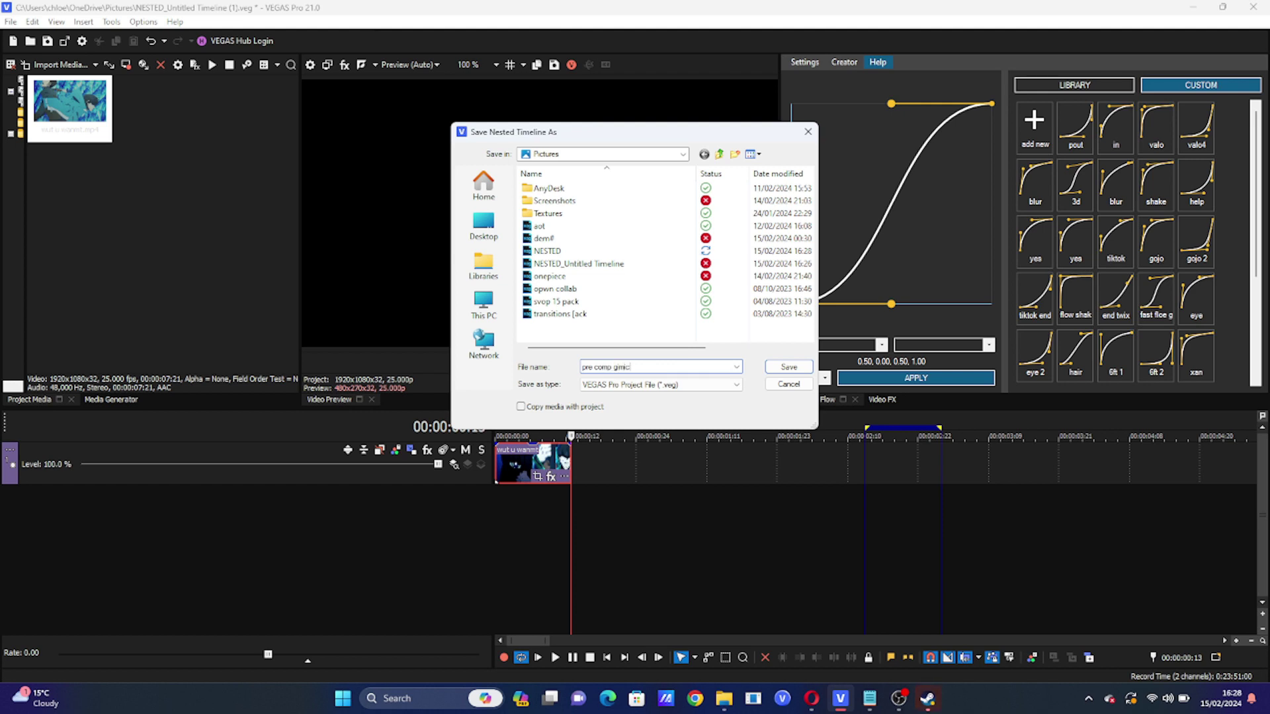
pyautogui.press('Return')
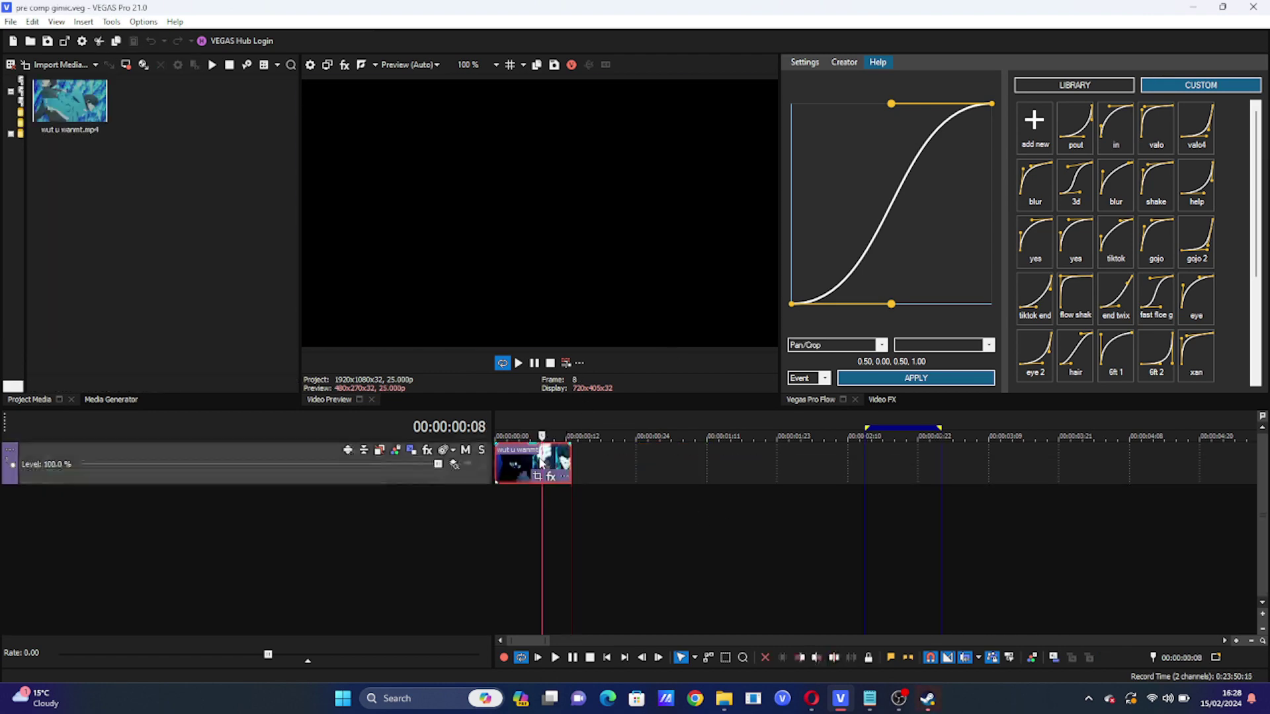
pyautogui.click(522, 458)
pyautogui.press('space')
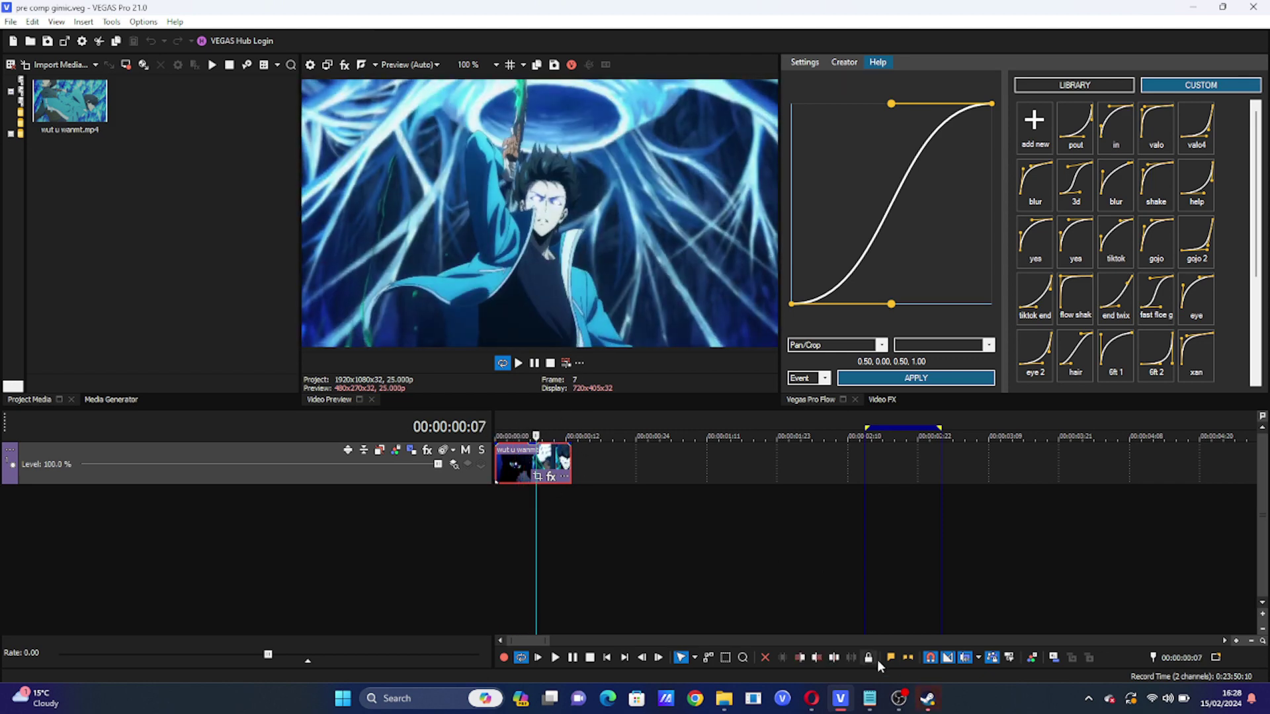
# Switch to the notes and, after blank lines, add "you can use this to add your effecs like glows and overlays"
pyautogui.click(870, 698)
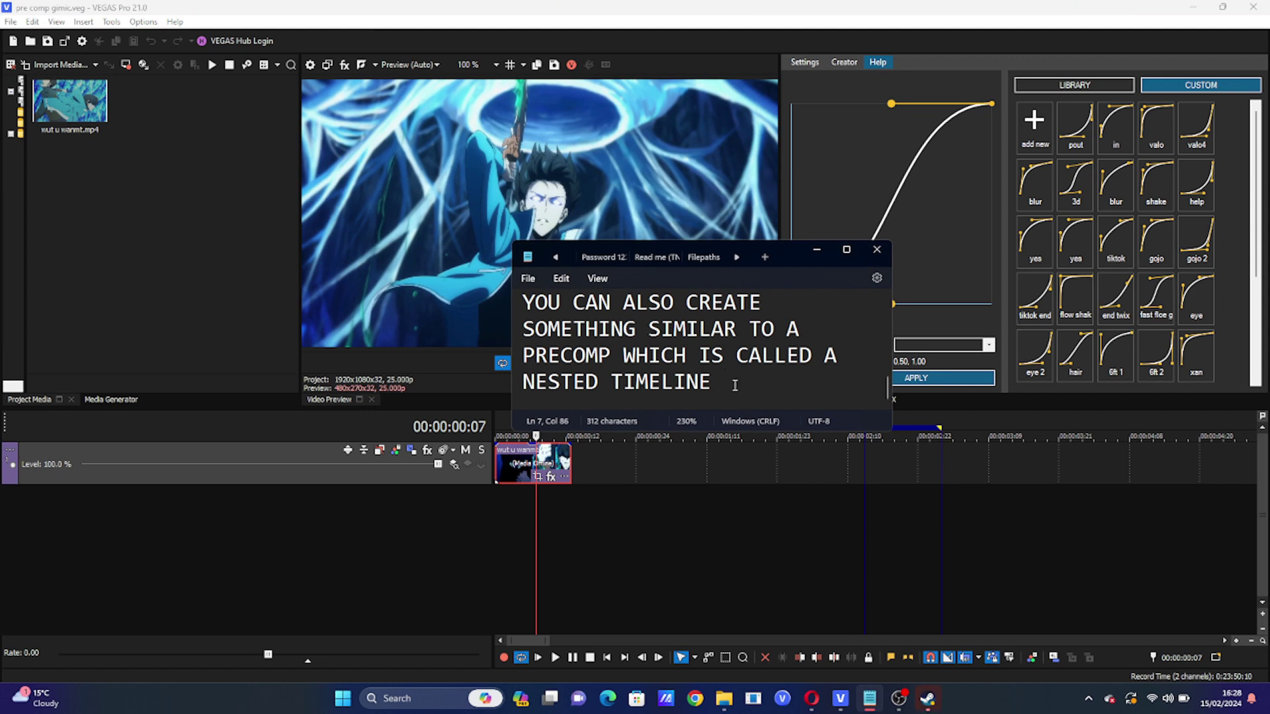
pyautogui.press('Return')
pyautogui.press('Return')
pyautogui.press('Return')
pyautogui.press('Return')
pyautogui.write('you can use this to add your effec')
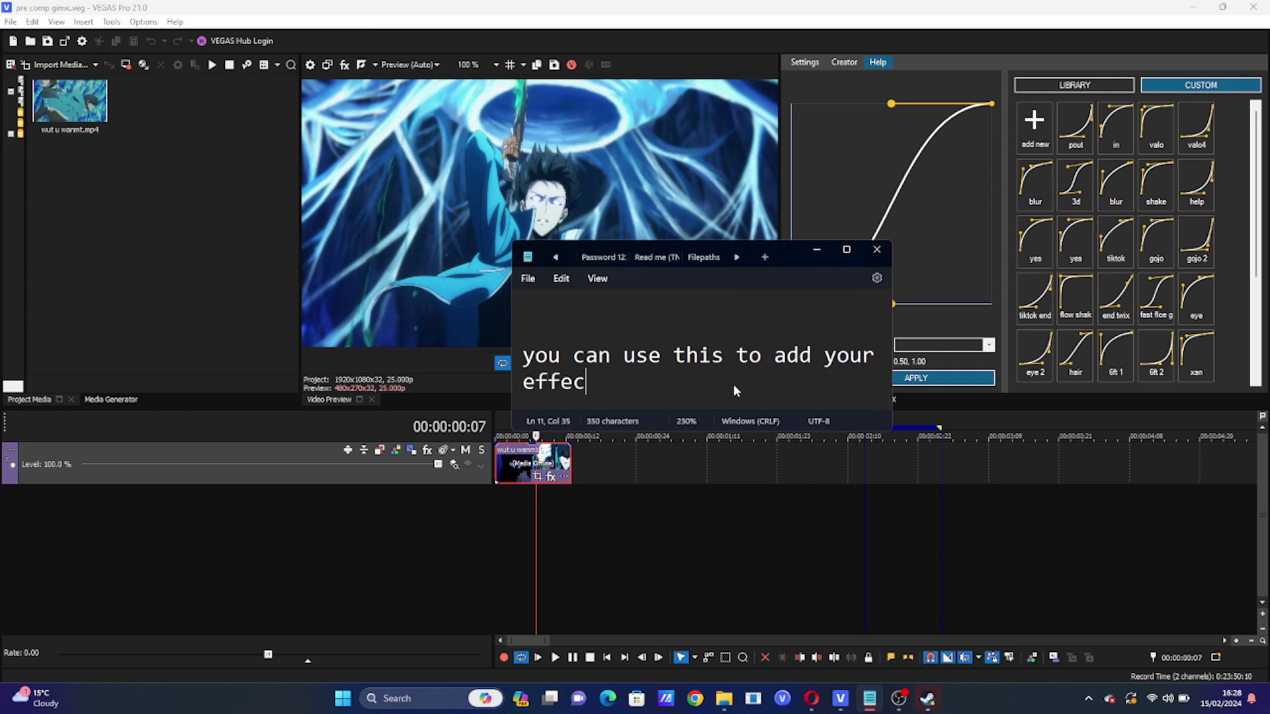
pyautogui.write('s like glows and s')
pyautogui.press('BackSpace')
pyautogui.write('overlays')
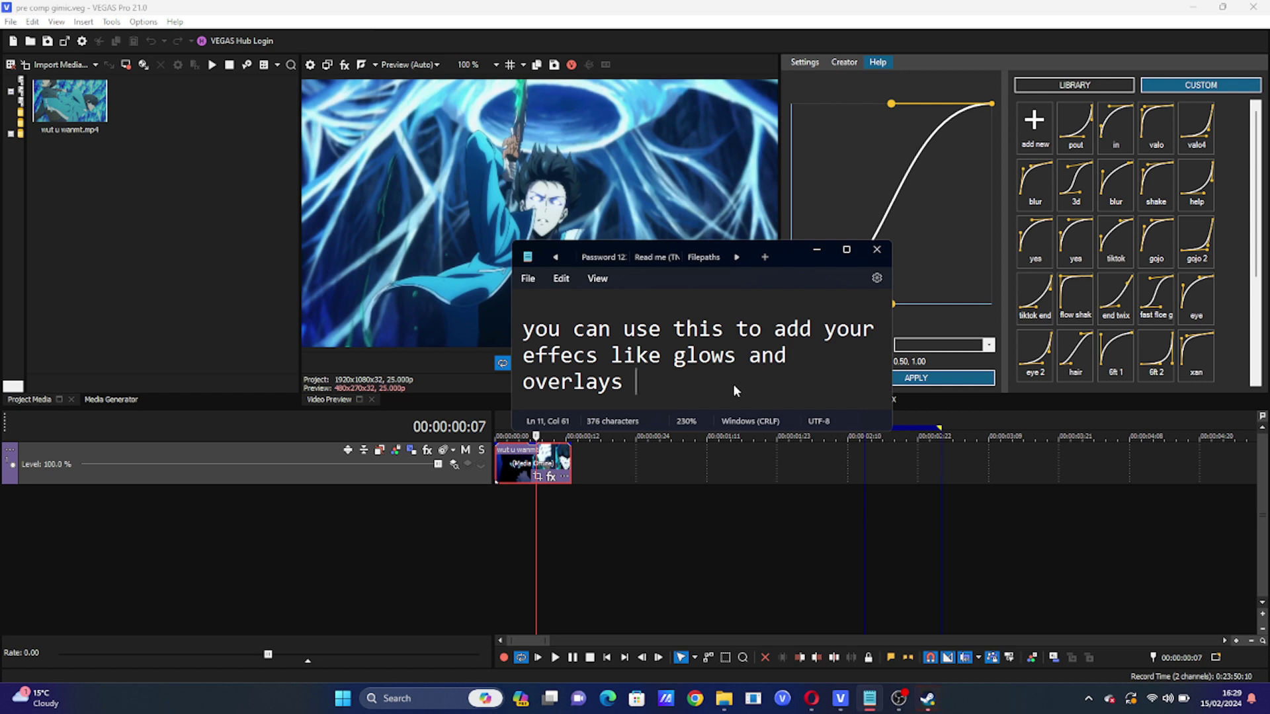
# Switch back to VEGAS Pro, return to the parent NESTED.veg timeline, and place the playhead at 00:00:02:21
pyautogui.click(961, 276)
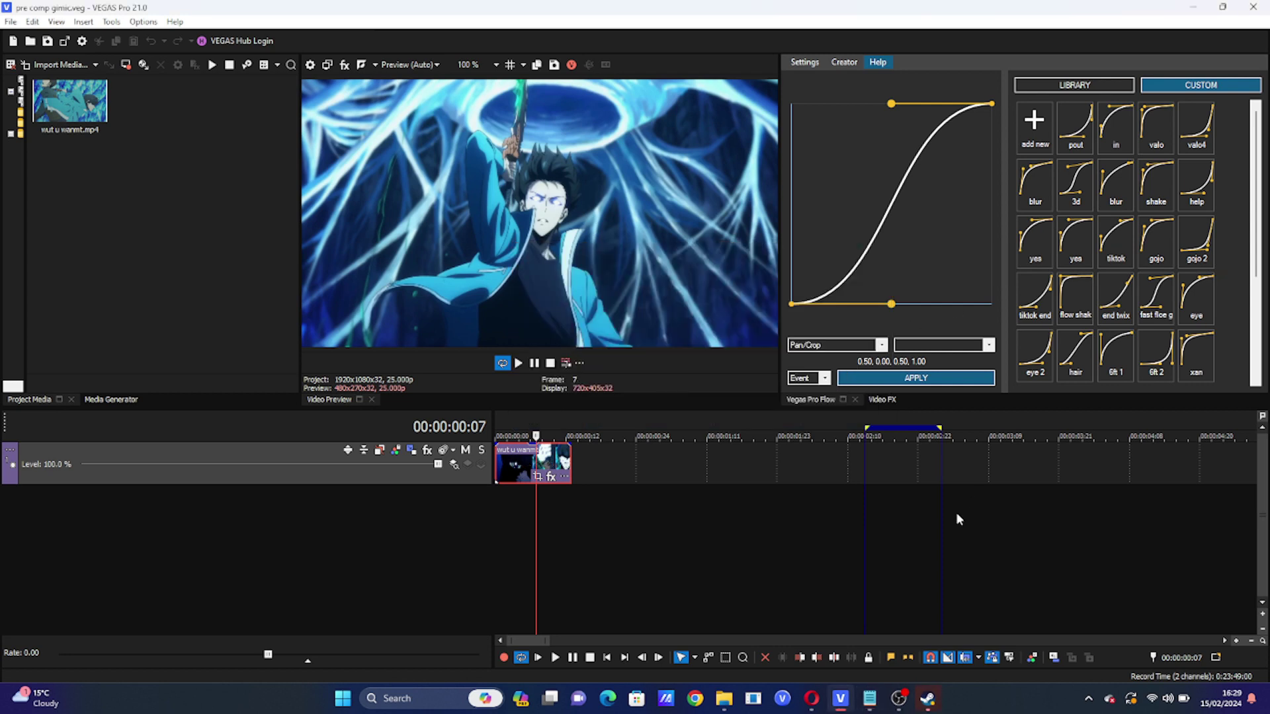
pyautogui.click(1053, 658)
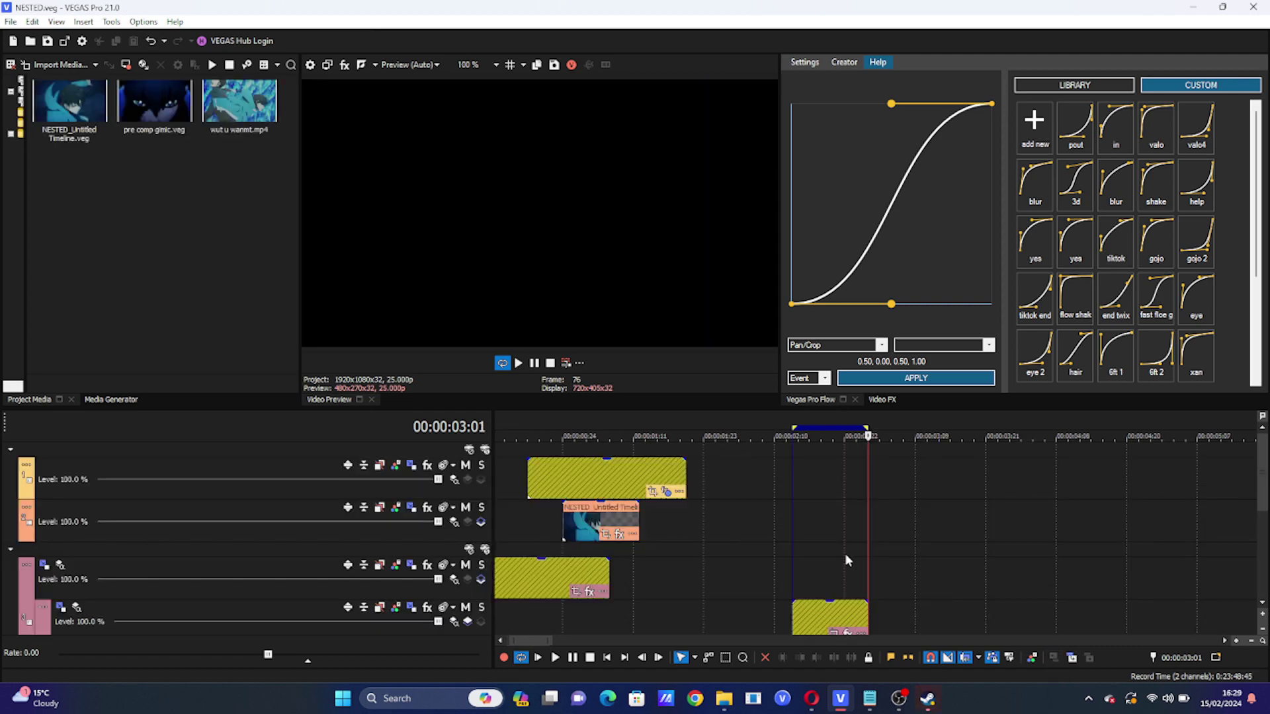
pyautogui.click(840, 554)
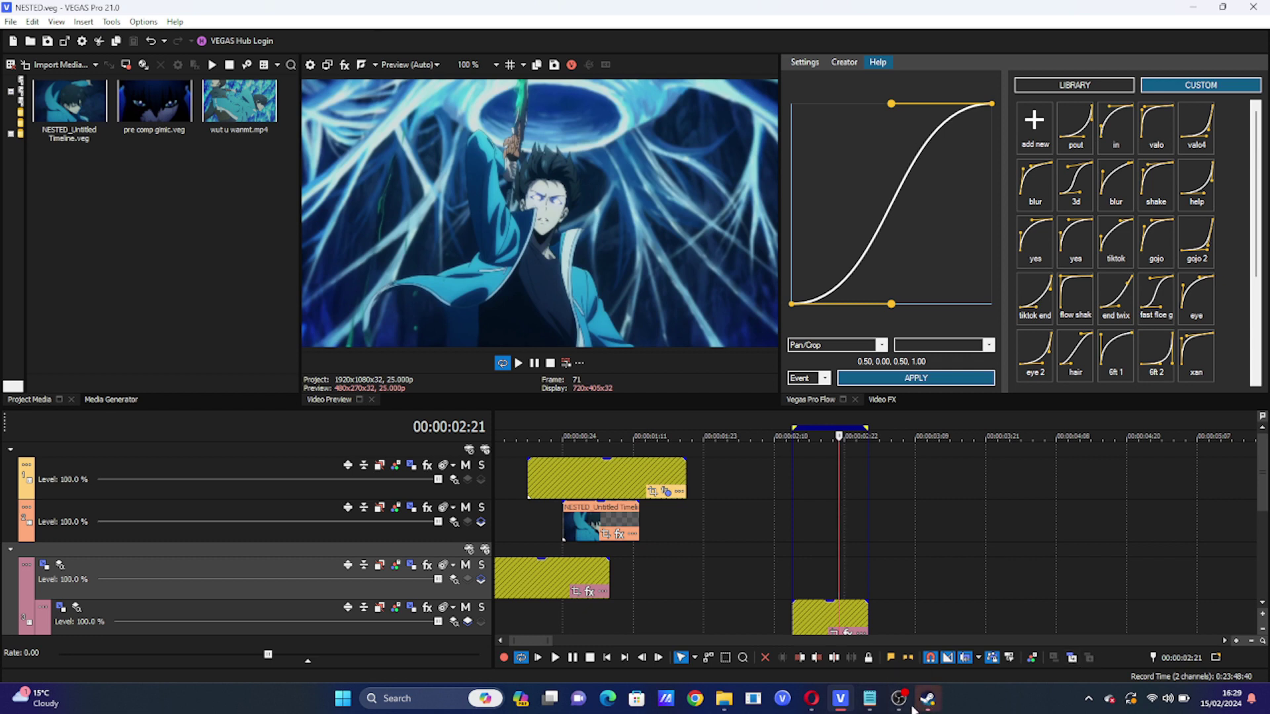
# Switch to the notes and add "you can switch back and forth bottom right" below some blank lines
pyautogui.click(859, 704)
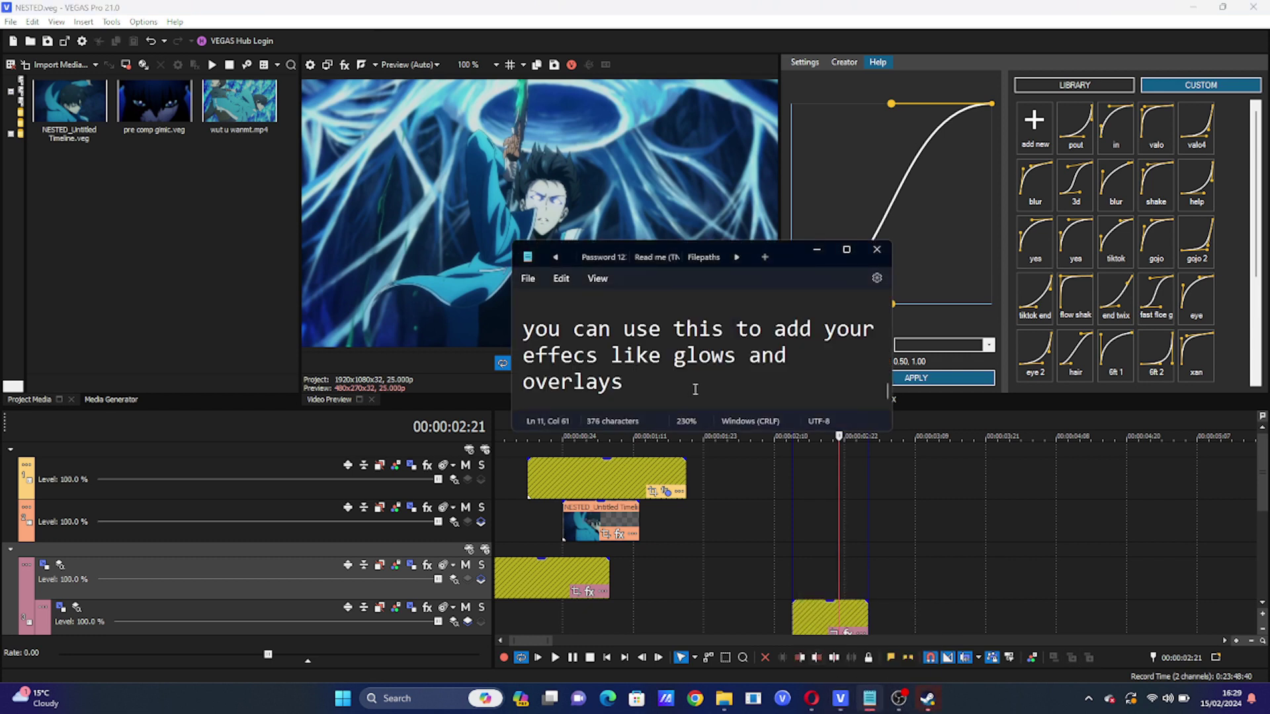
pyautogui.scroll(-2, 693, 388)
pyautogui.write('you can ')
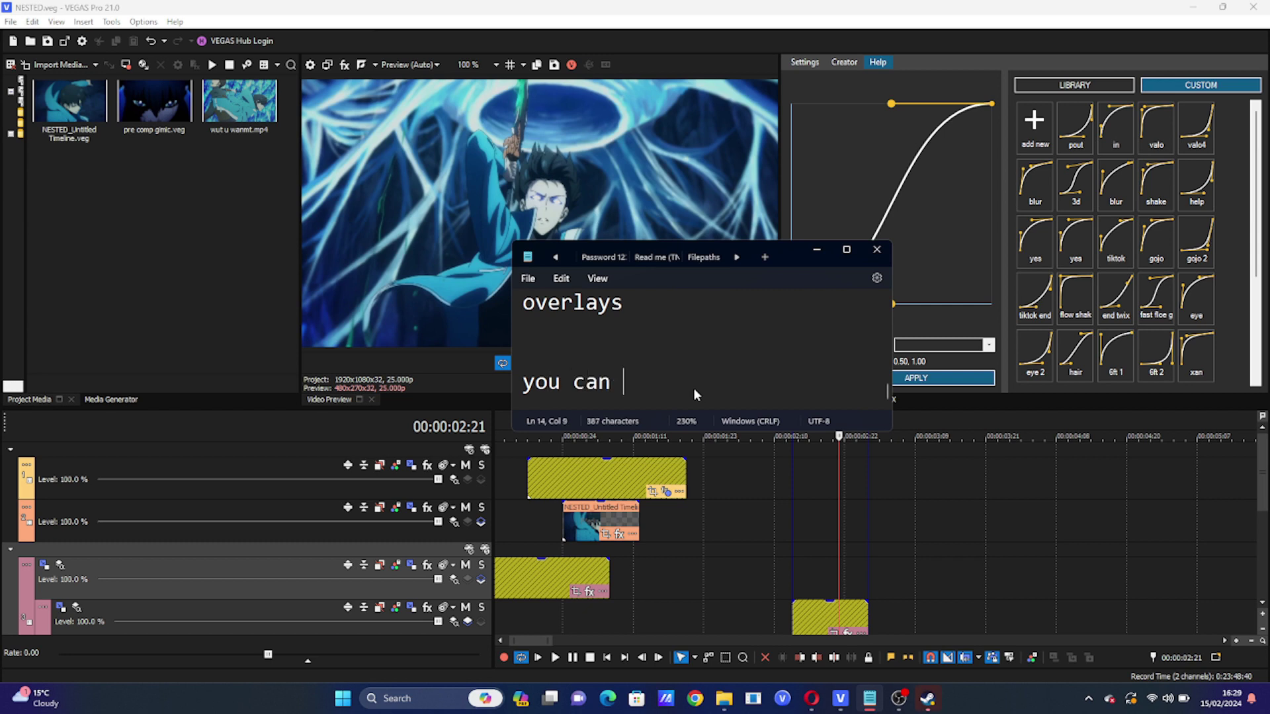
pyautogui.write('switch back an')
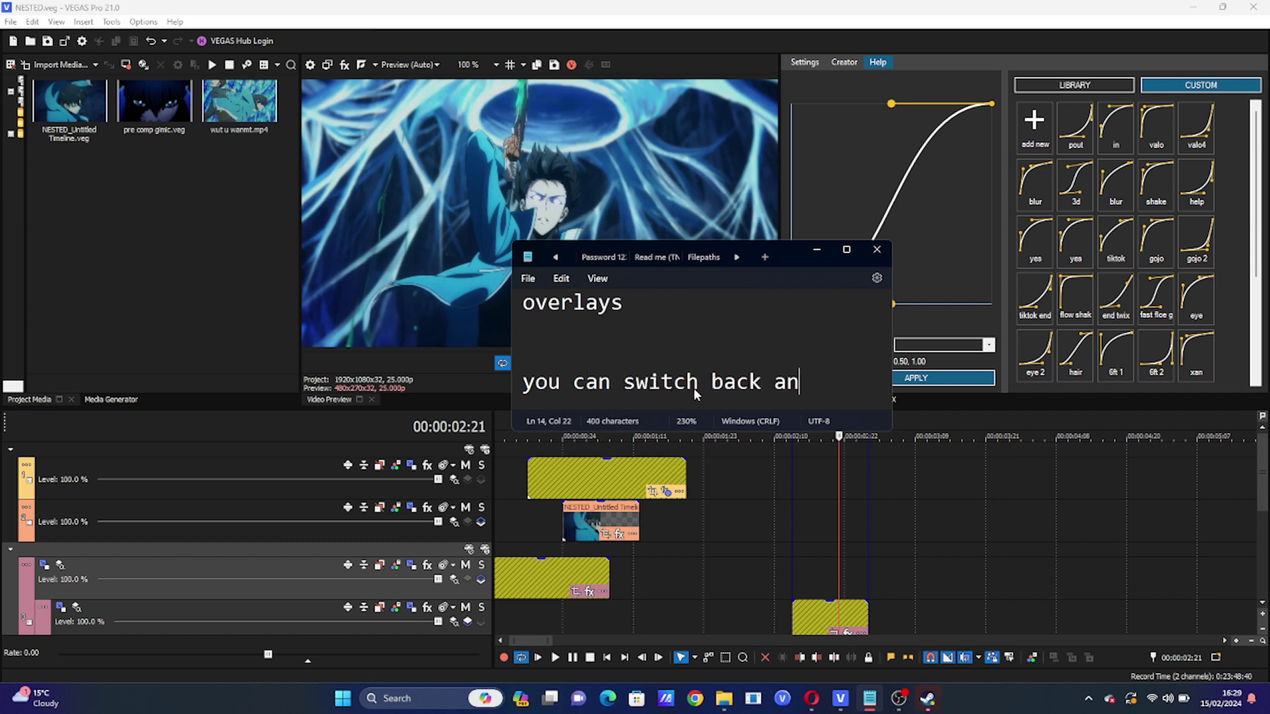
pyautogui.write('d forth bot')
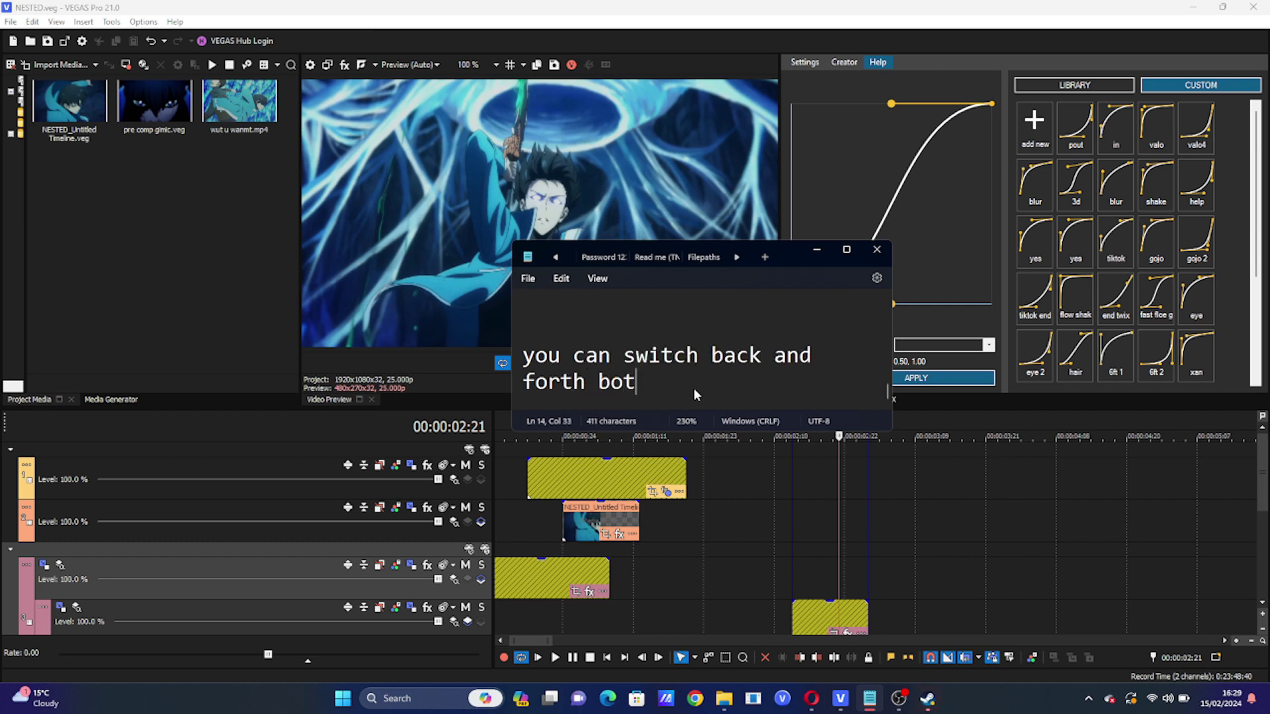
pyautogui.write('tom right')
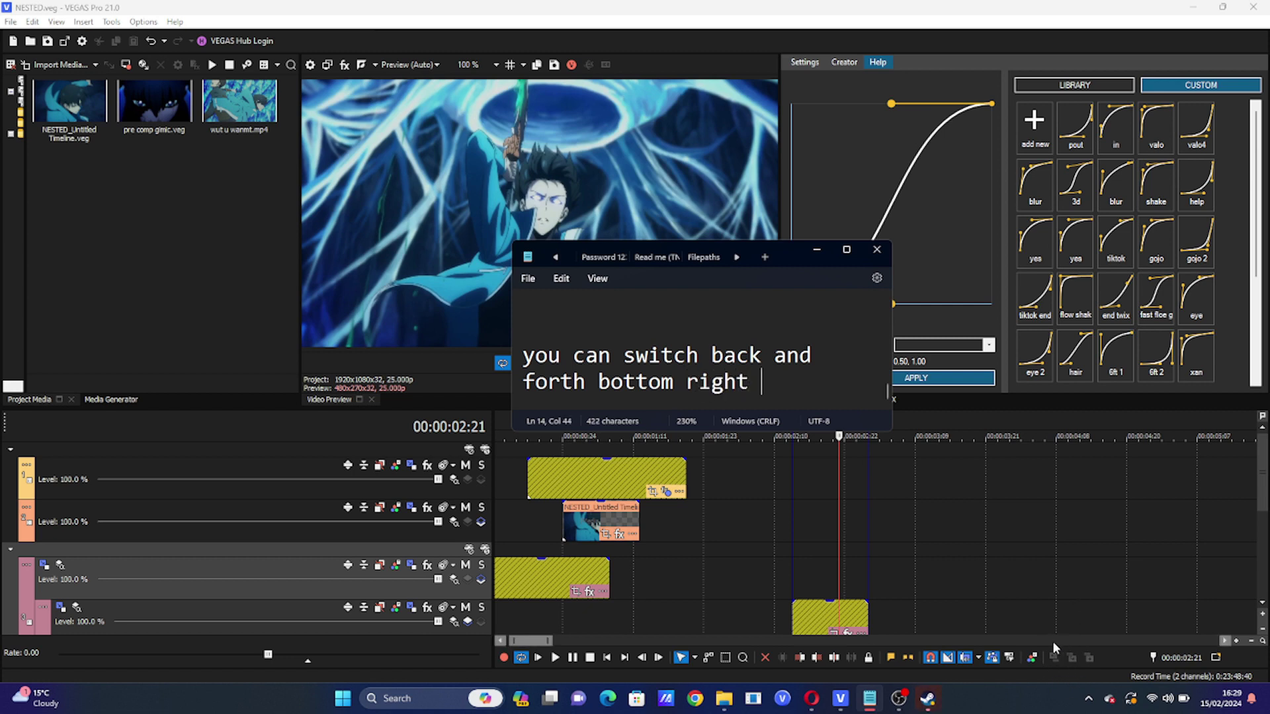
# Switch to VEGAS Pro, open the nested timeline of the pre comp gimic event, and return to the parent NESTED.veg timeline
pyautogui.click(1264, 509)
pyautogui.scroll(-3, 1265, 509)
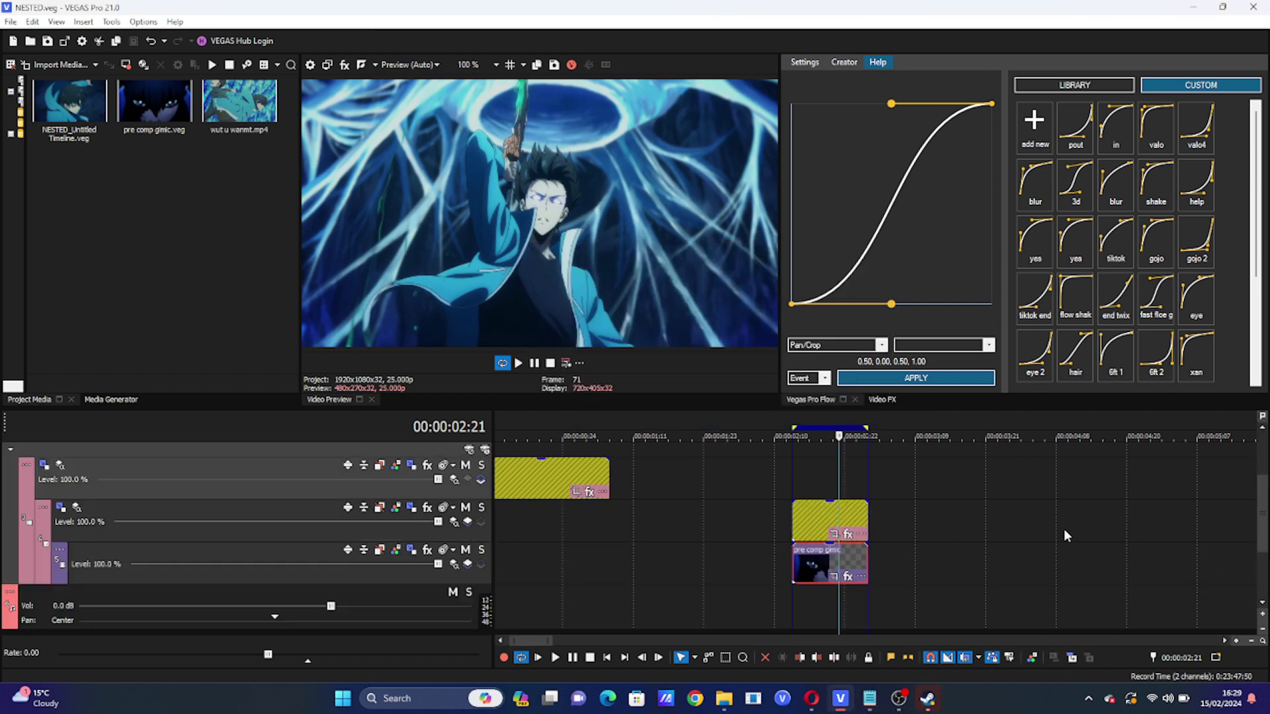
pyautogui.click(513, 543)
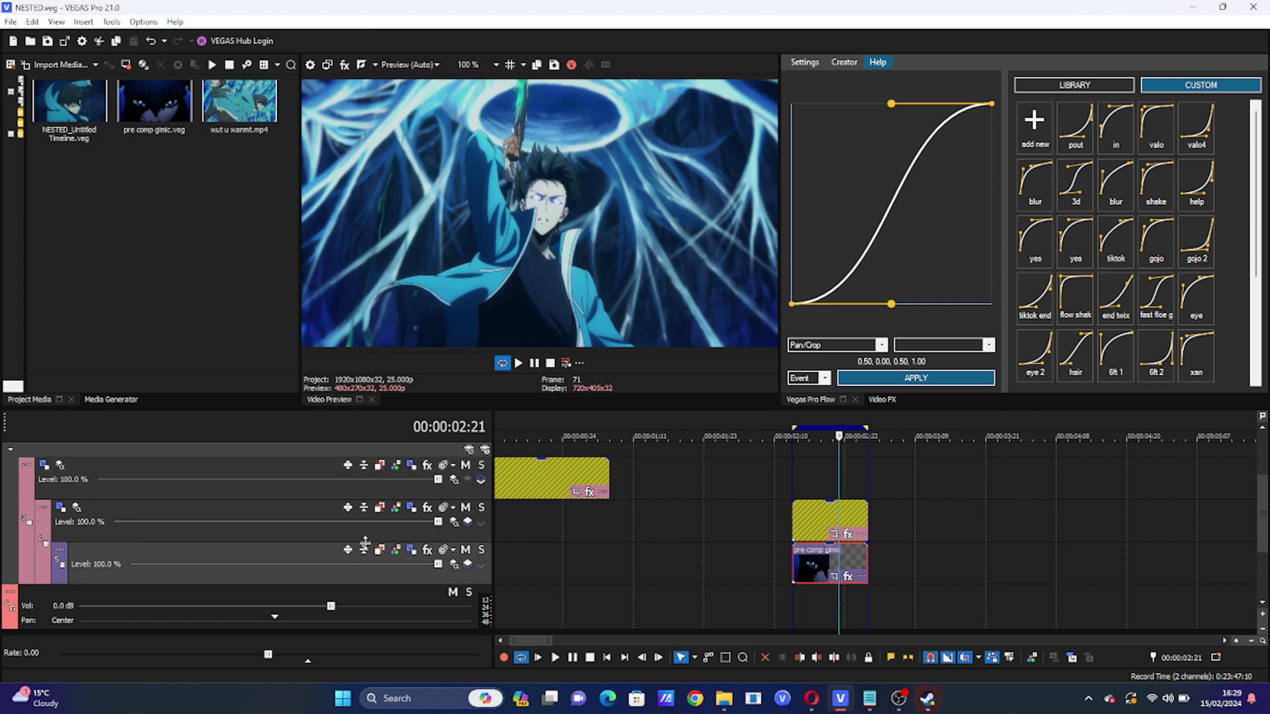
pyautogui.click(267, 549)
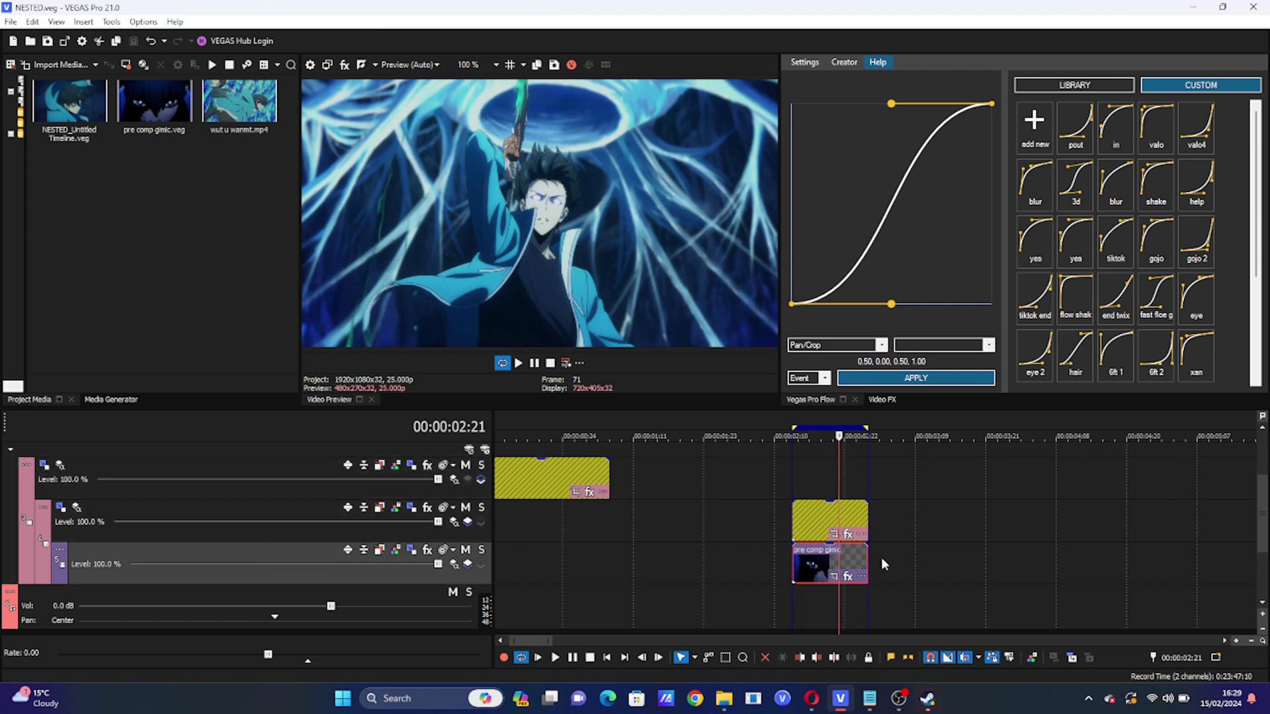
pyautogui.click(1073, 659)
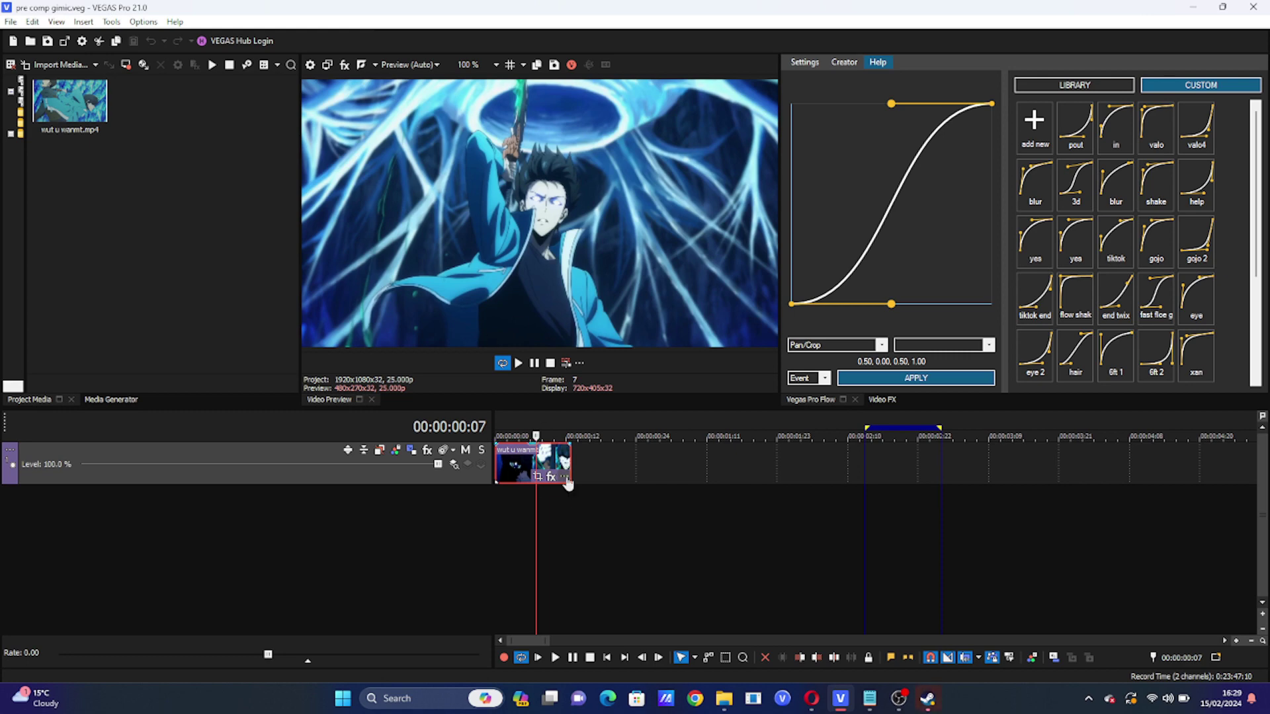
pyautogui.click(1056, 658)
pyautogui.click(869, 577)
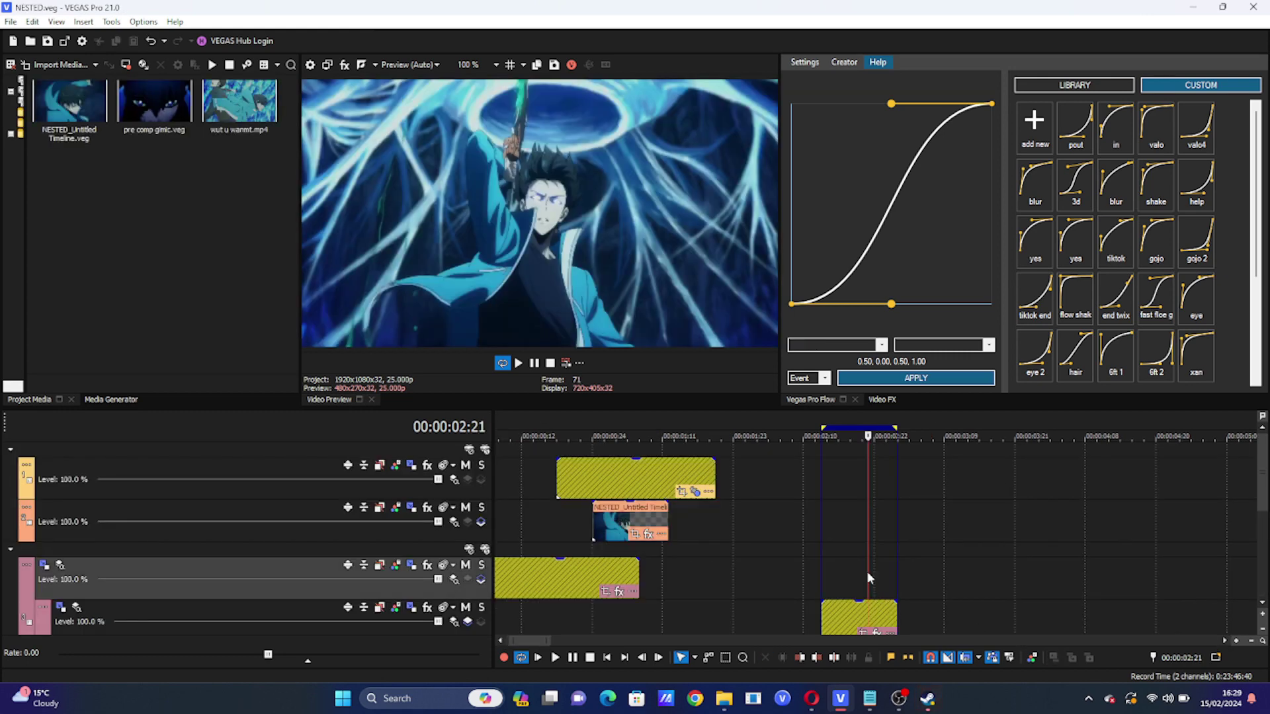